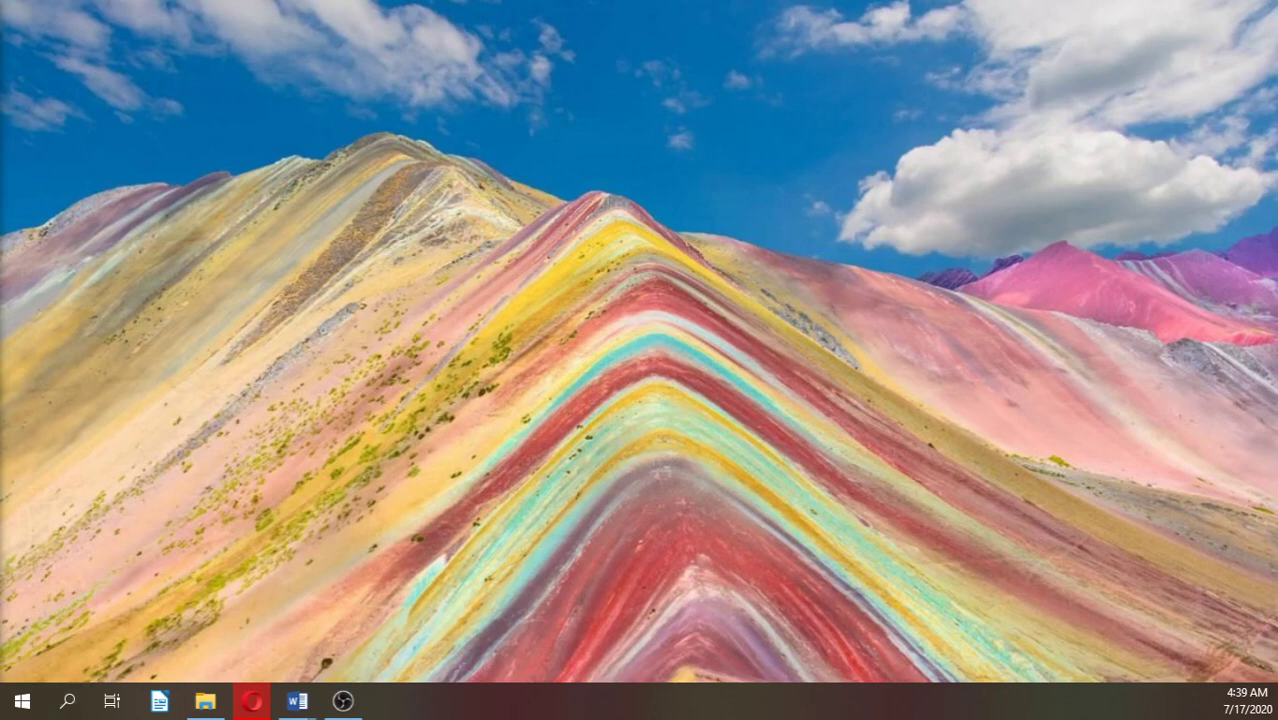
# Open the exampleHecHms folder under Documents in the file browser, then hide the window.
pyautogui.click(205, 700)
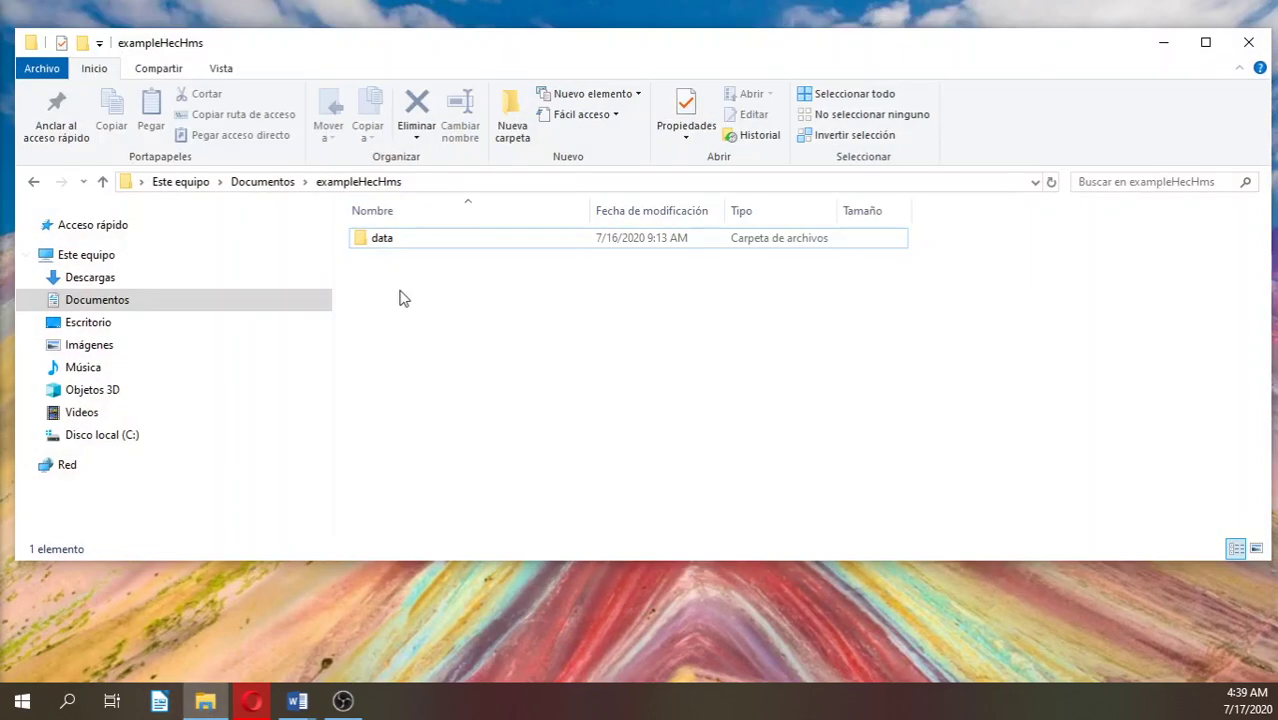
pyautogui.click(263, 182)
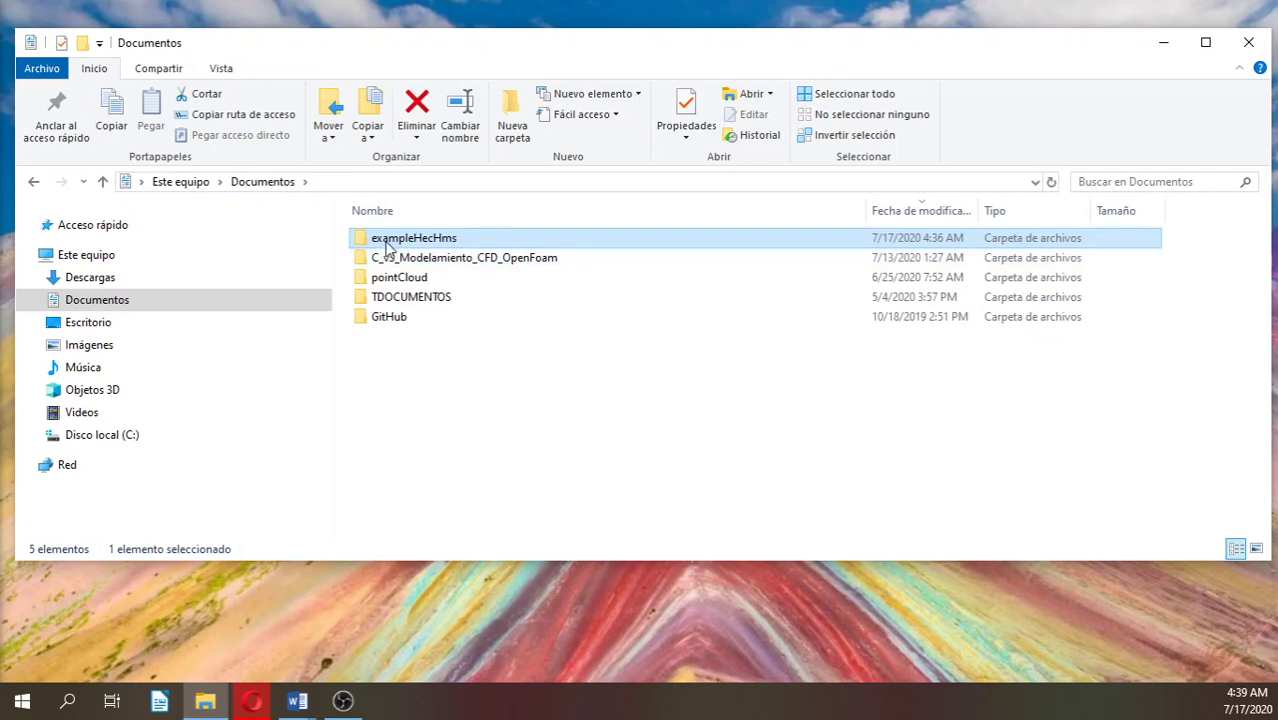
pyautogui.doubleClick(410, 242)
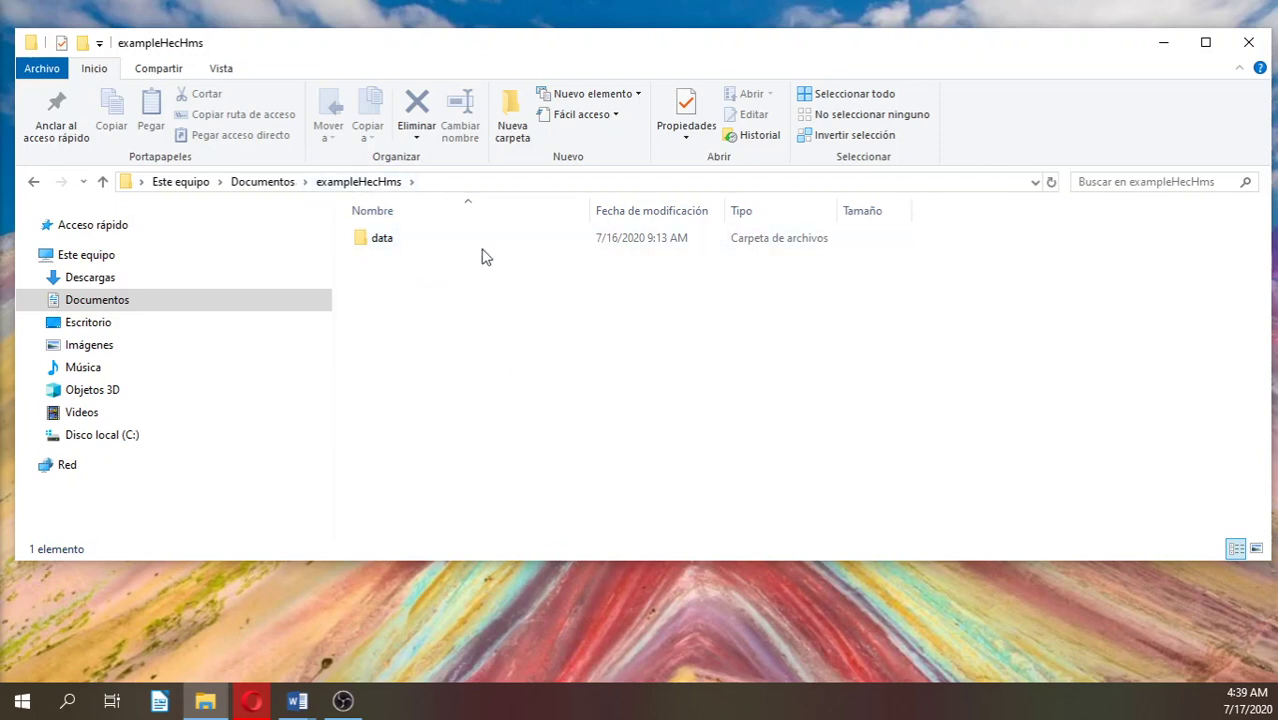
pyautogui.click(1168, 44)
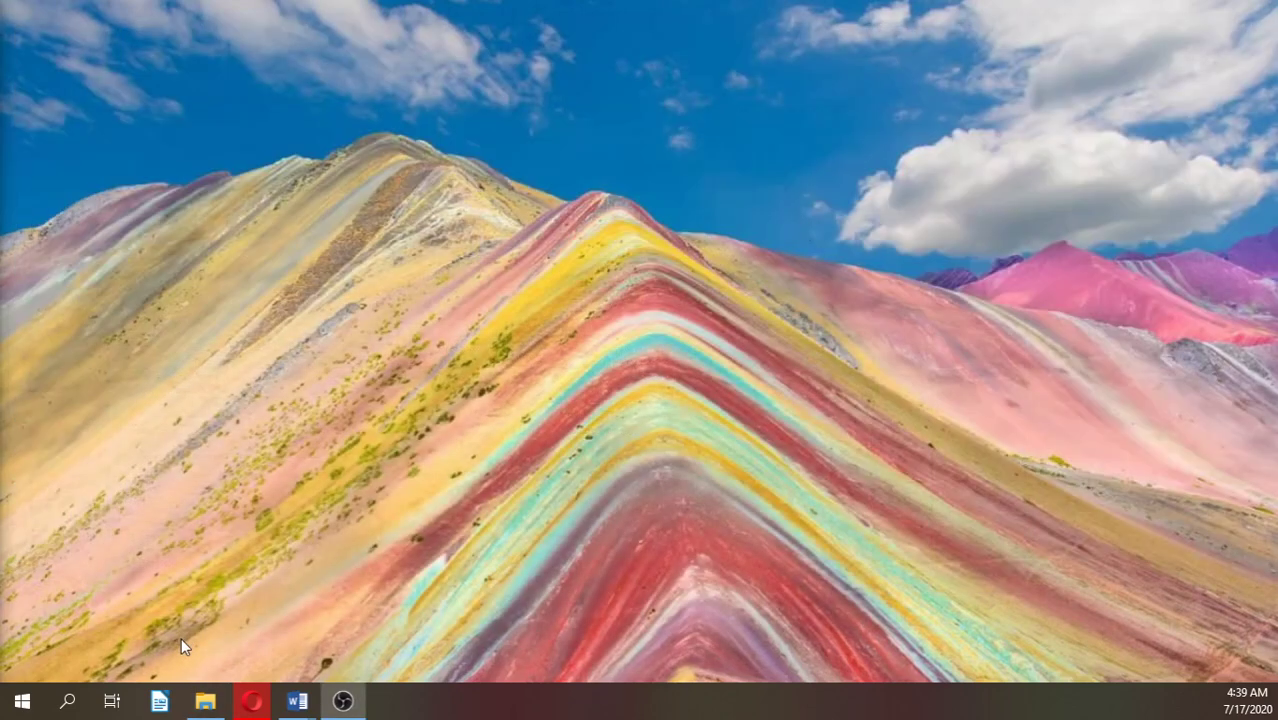
# Search Windows for 'hec' and launch HEC-HMS 4.5.
pyautogui.click(68, 702)
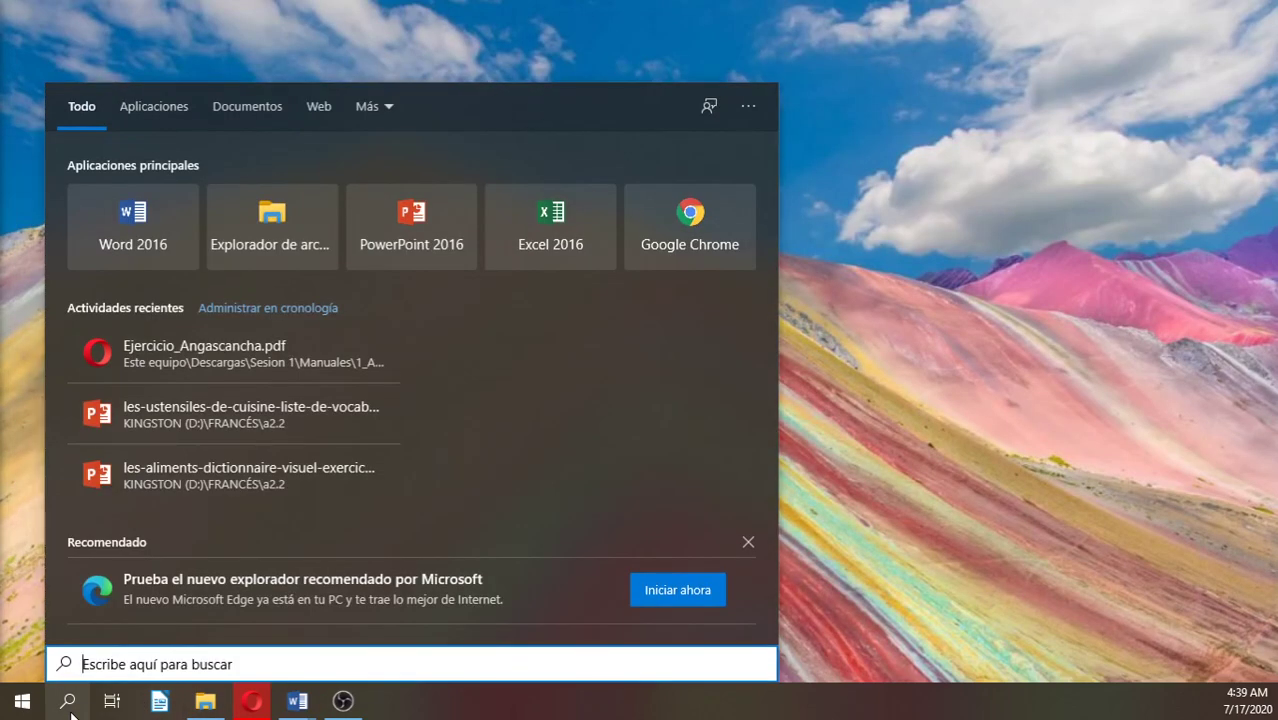
pyautogui.write('hec')
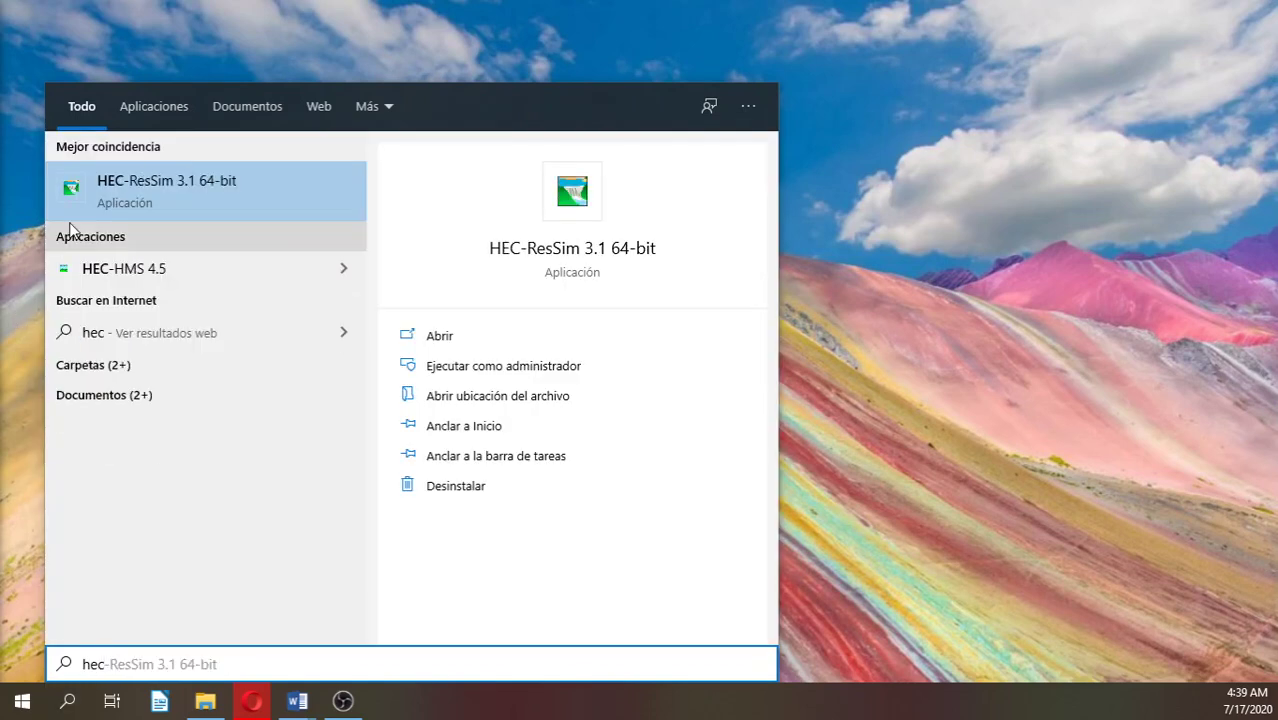
pyautogui.click(117, 270)
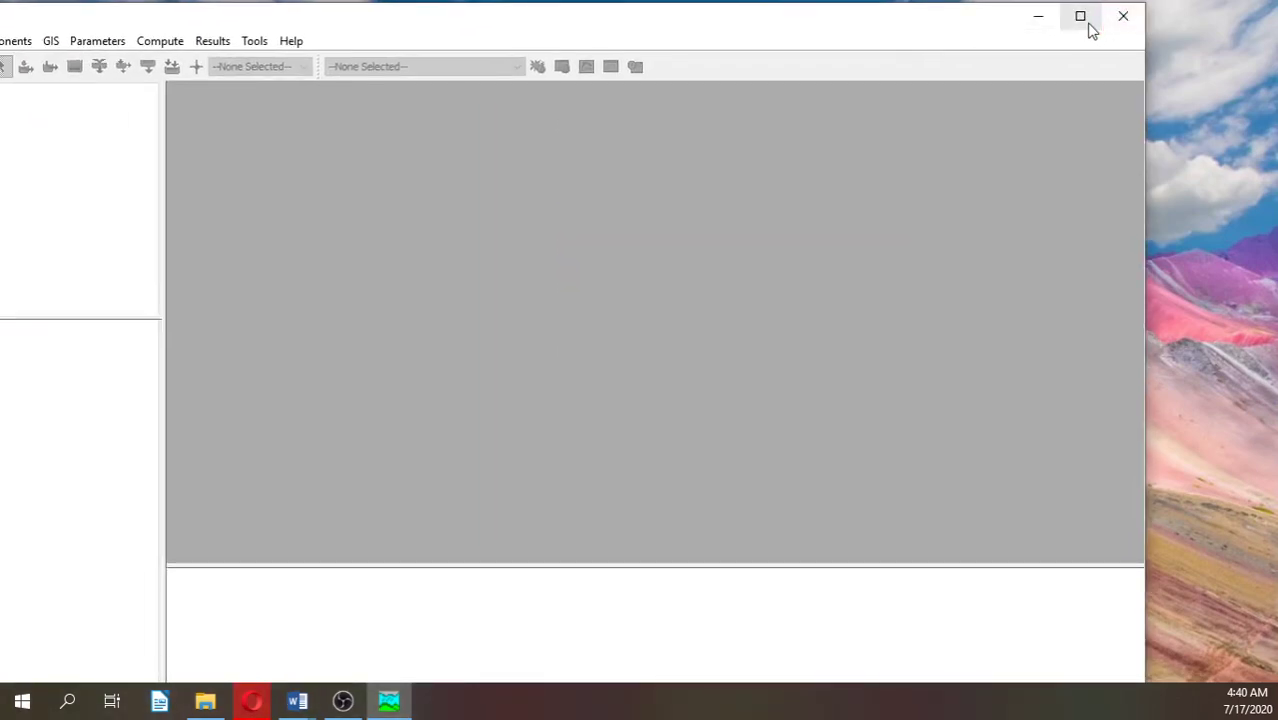
# Maximize HEC-HMS and create project exampleBasin located in Documents\exampleHecHms.
pyautogui.click(1085, 22)
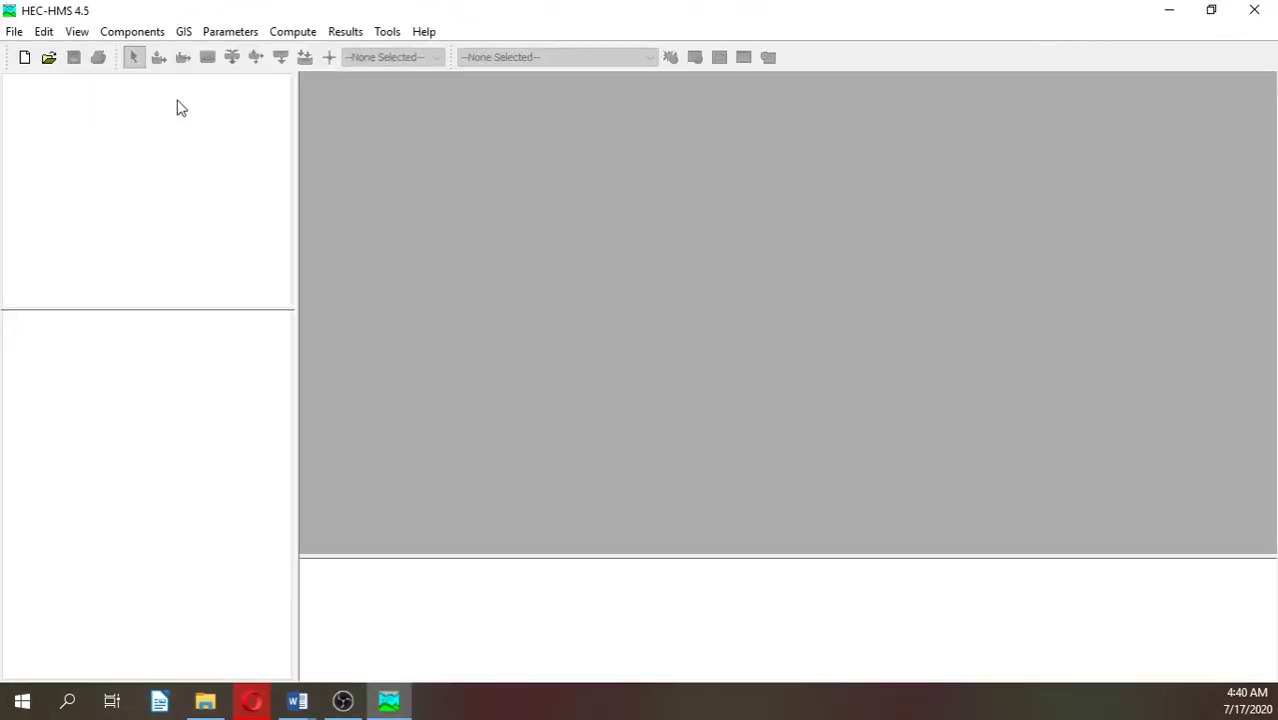
pyautogui.click(15, 32)
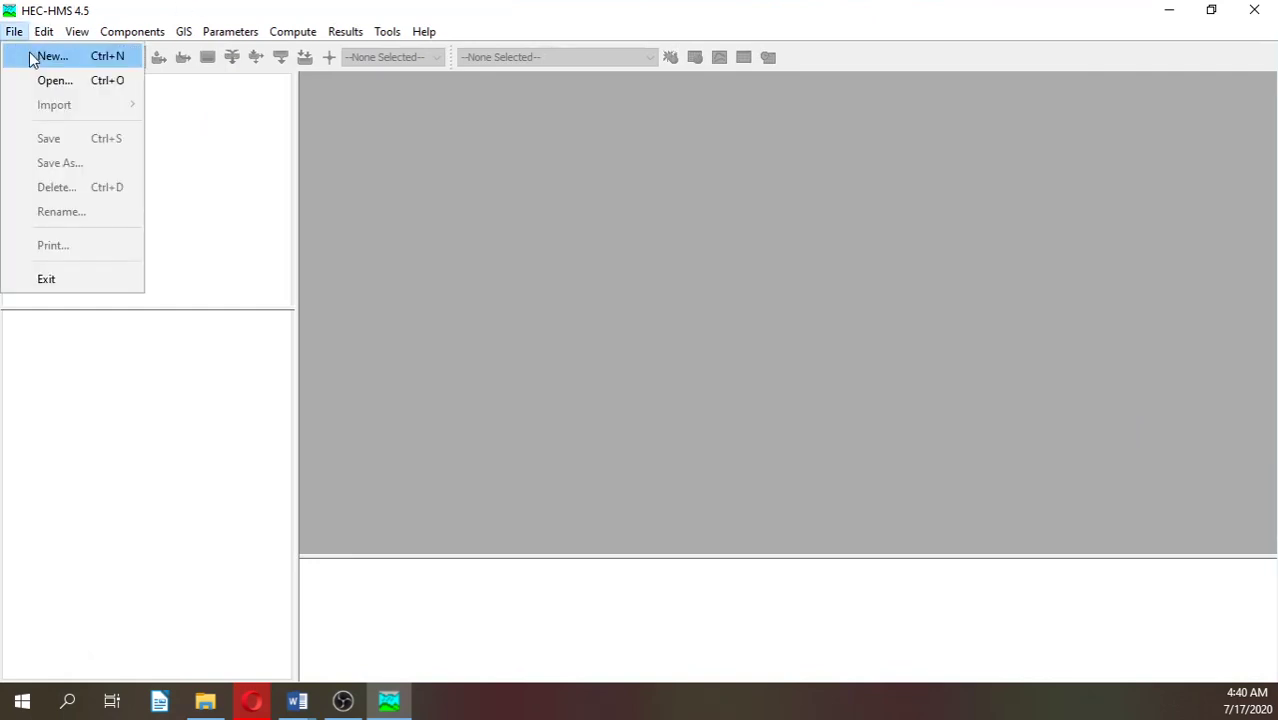
pyautogui.click(50, 57)
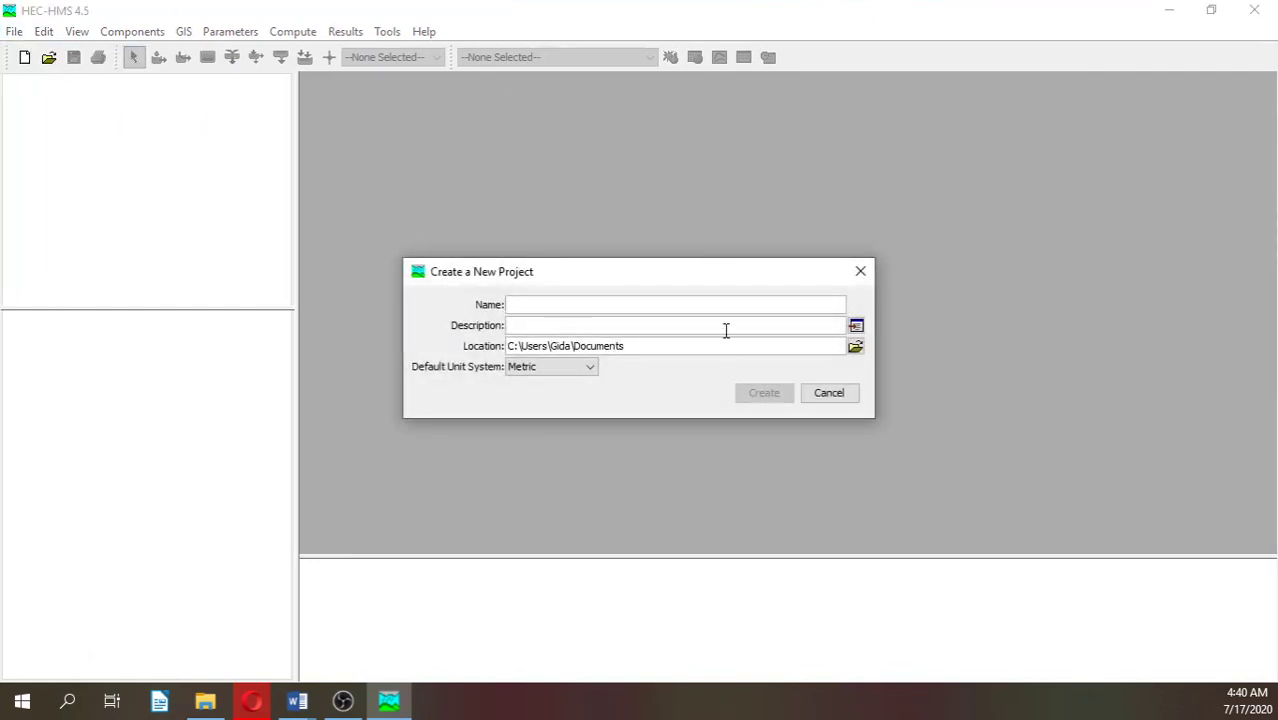
pyautogui.write('e')
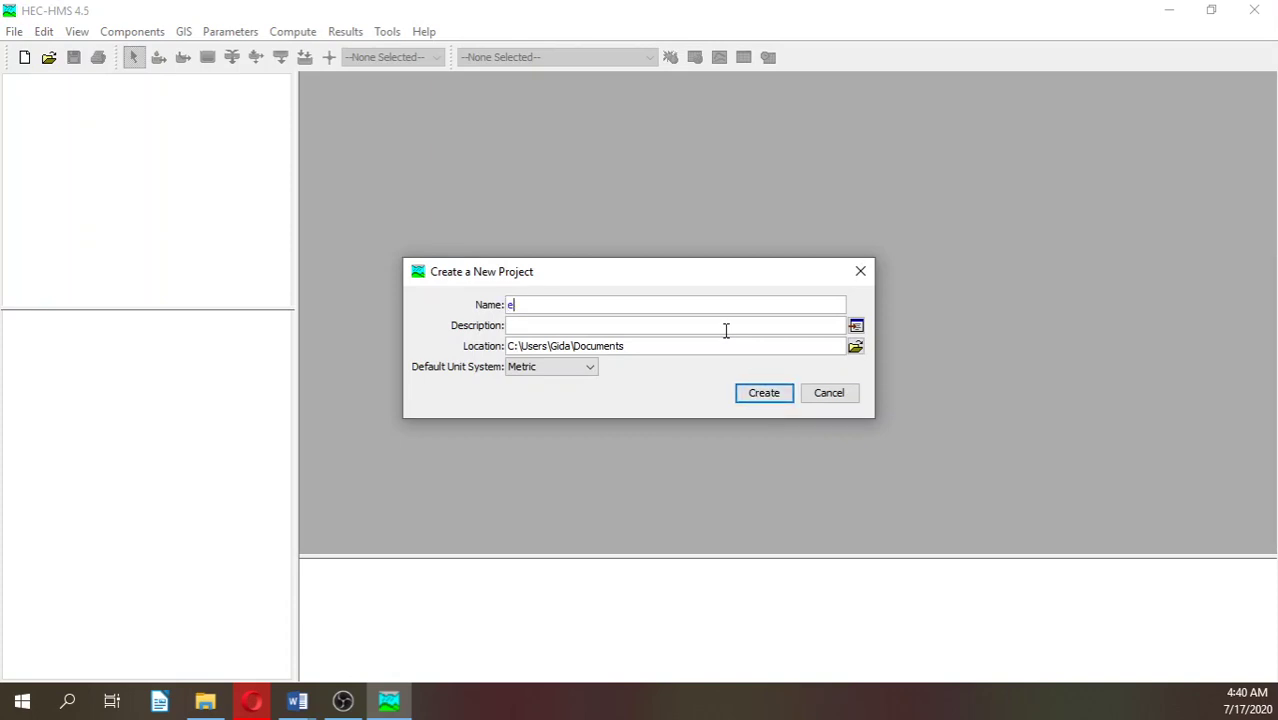
pyautogui.write('xapma')
pyautogui.press('BackSpace')
pyautogui.press('BackSpace')
pyautogui.press('BackSpace')
pyautogui.write('mpleBasin')
pyautogui.click(855, 346)
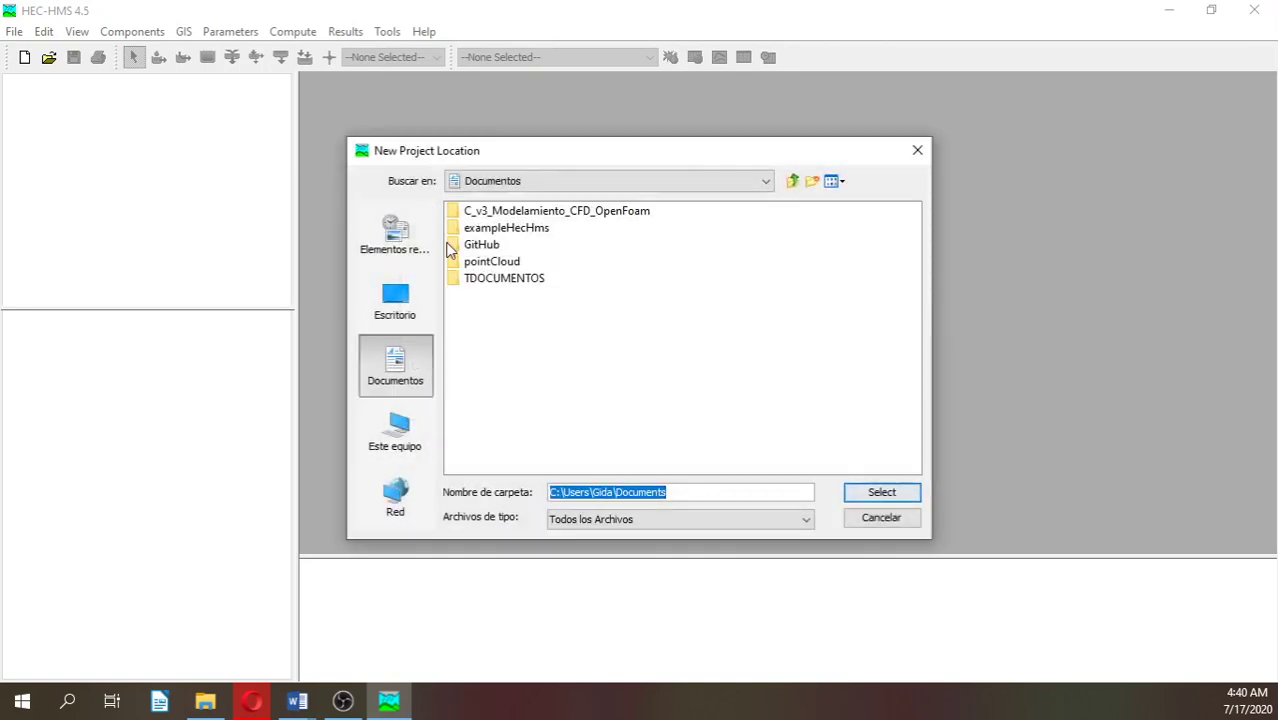
pyautogui.click(533, 230)
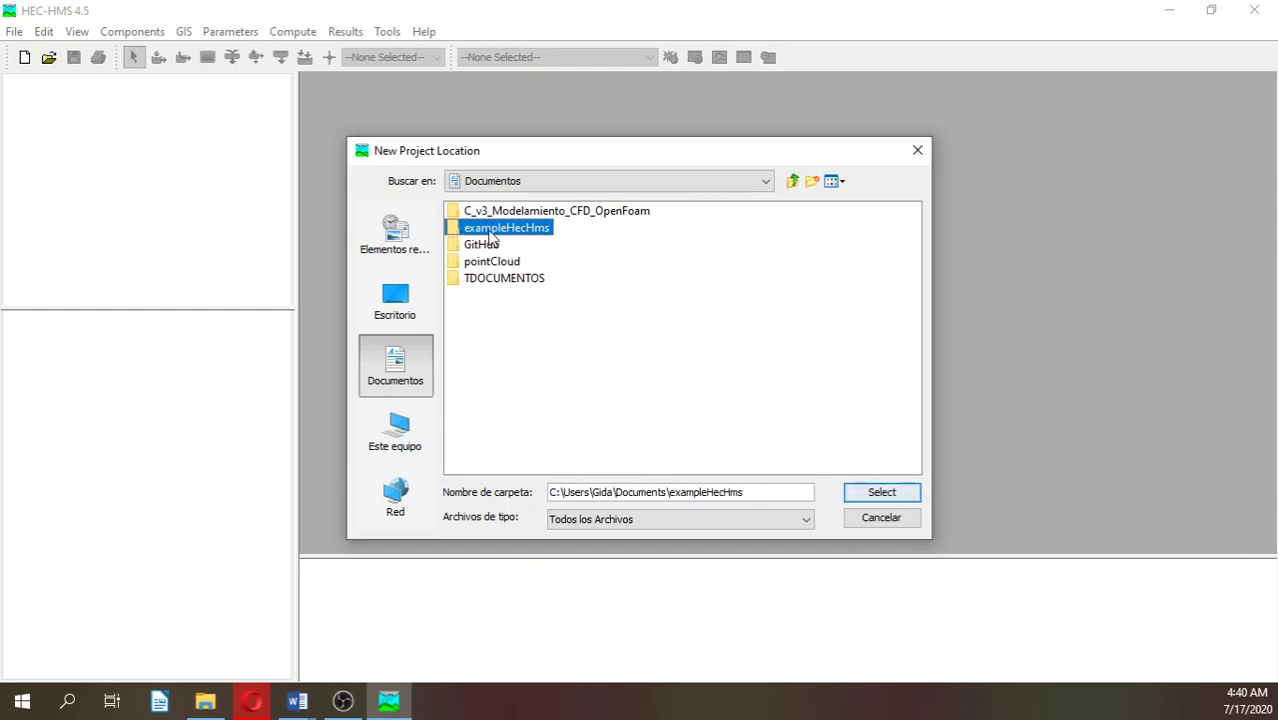
pyautogui.click(882, 495)
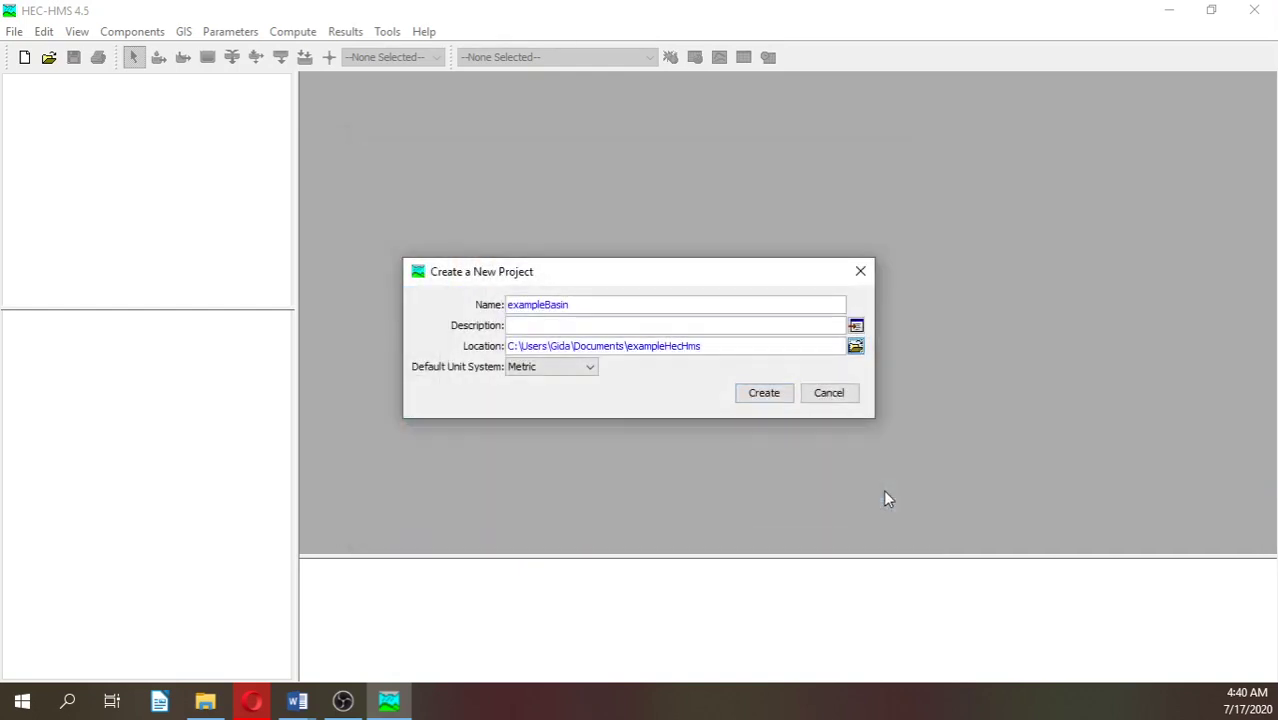
pyautogui.click(771, 400)
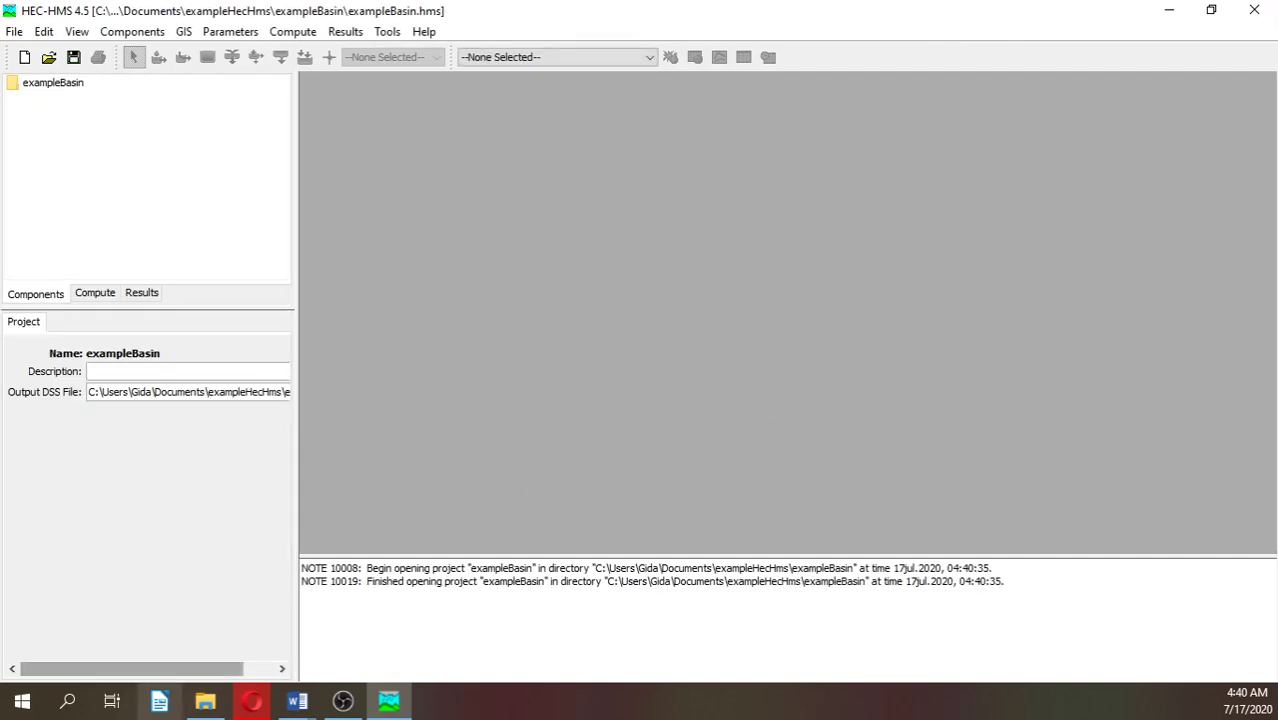
pyautogui.click(206, 702)
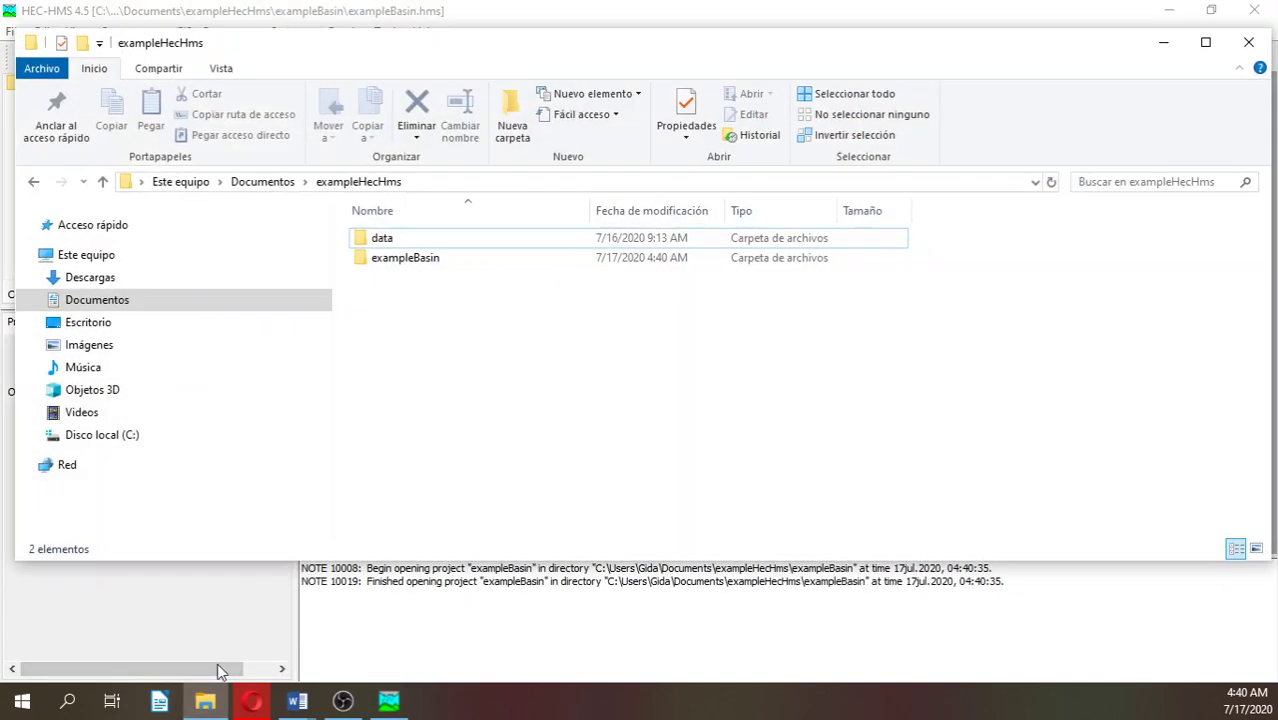
pyautogui.click(415, 266)
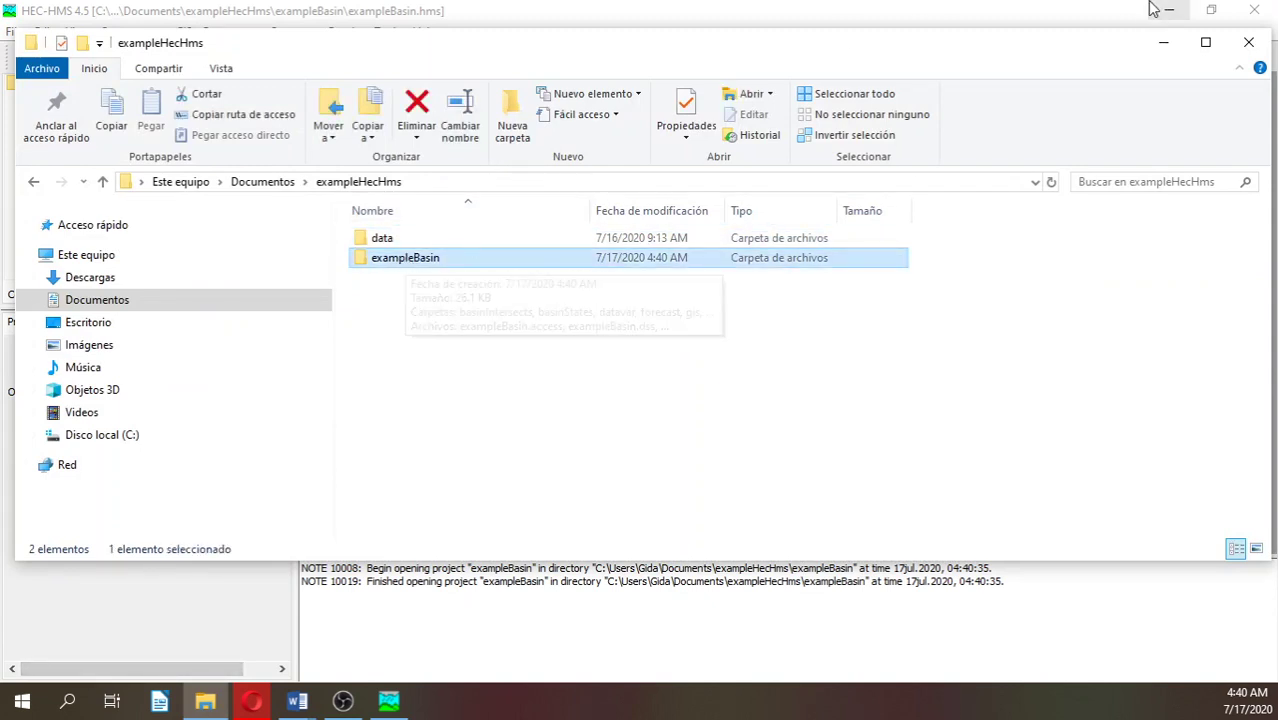
pyautogui.click(1163, 44)
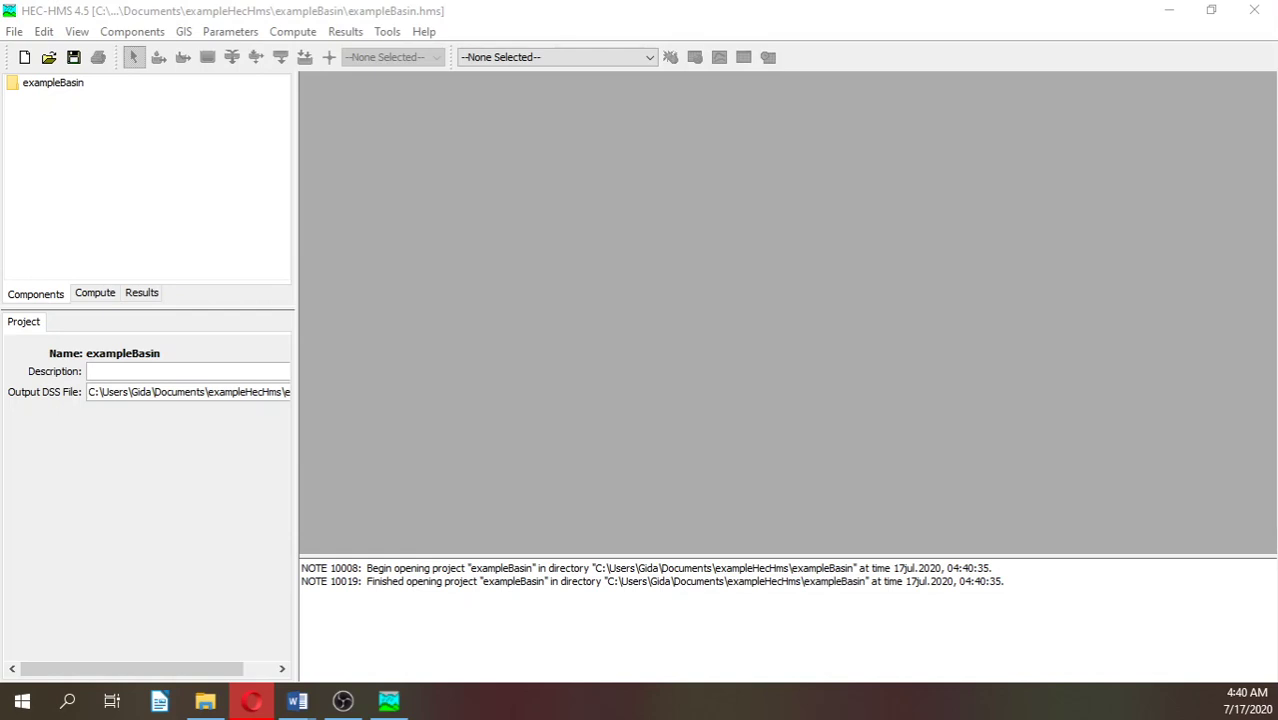
# Create a basin model named basinOne in the Basin Model Manager.
pyautogui.click(150, 32)
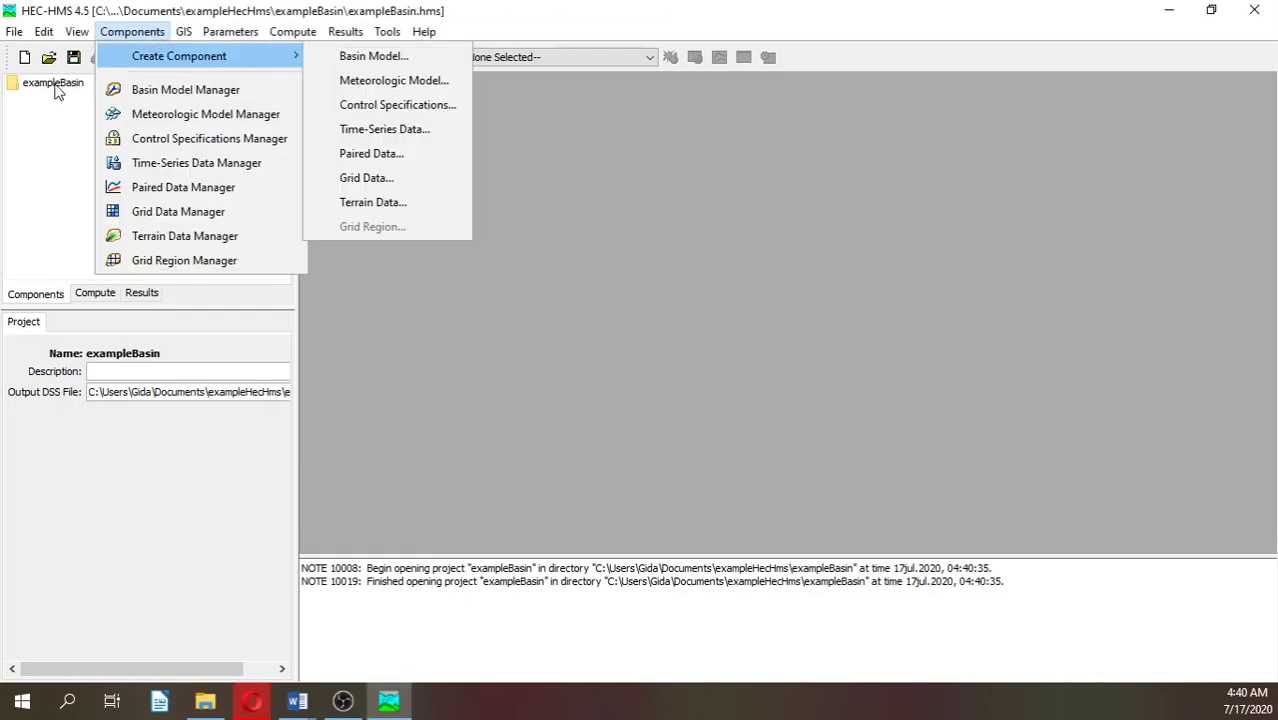
pyautogui.click(165, 98)
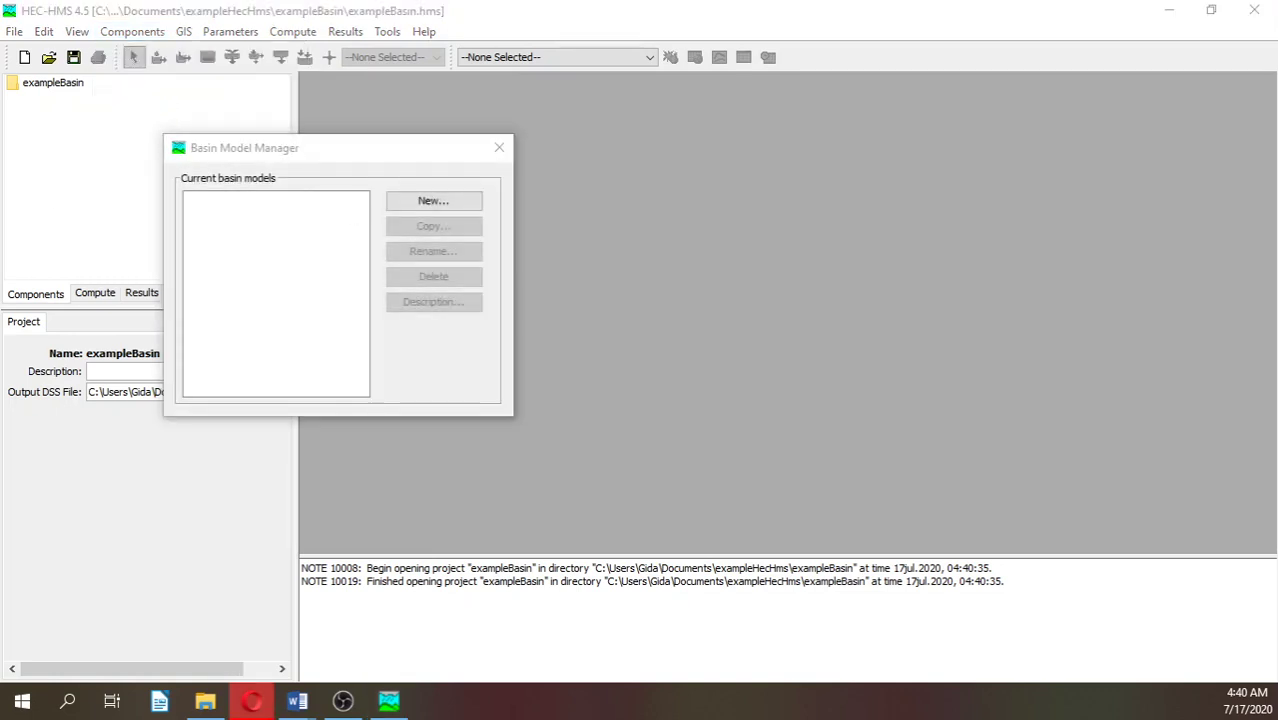
pyautogui.click(439, 202)
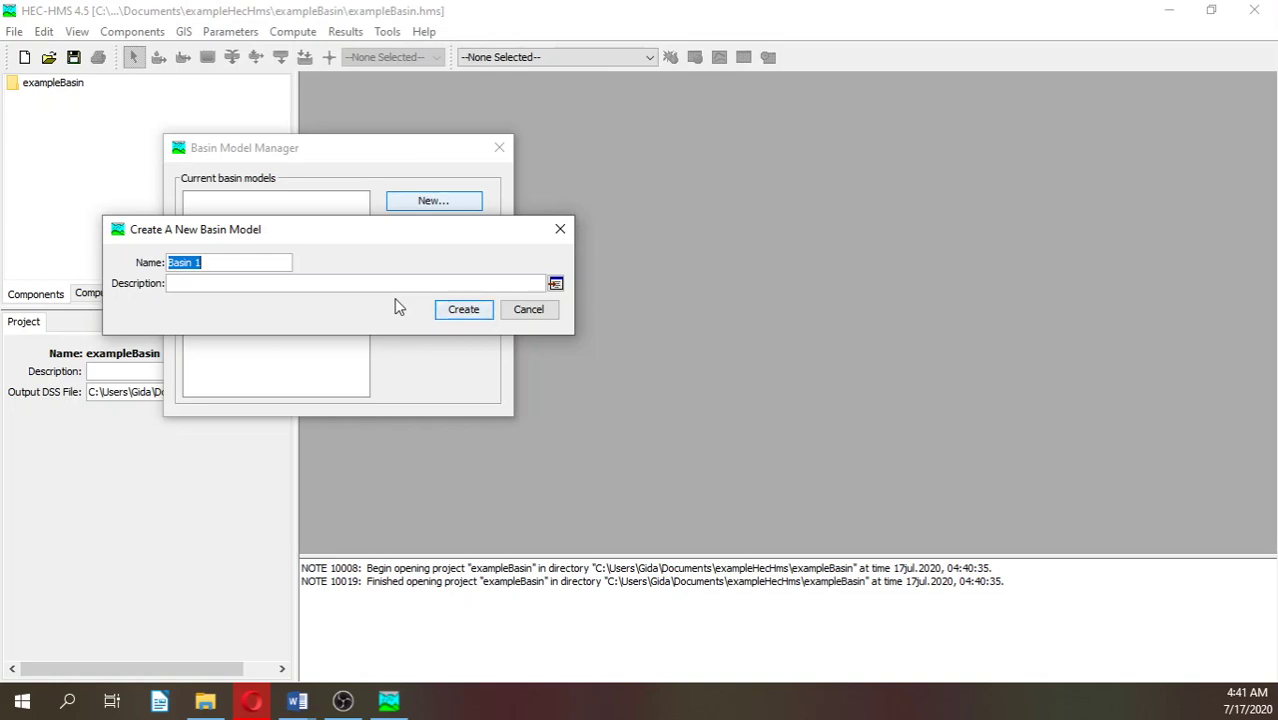
pyautogui.write('basinOne')
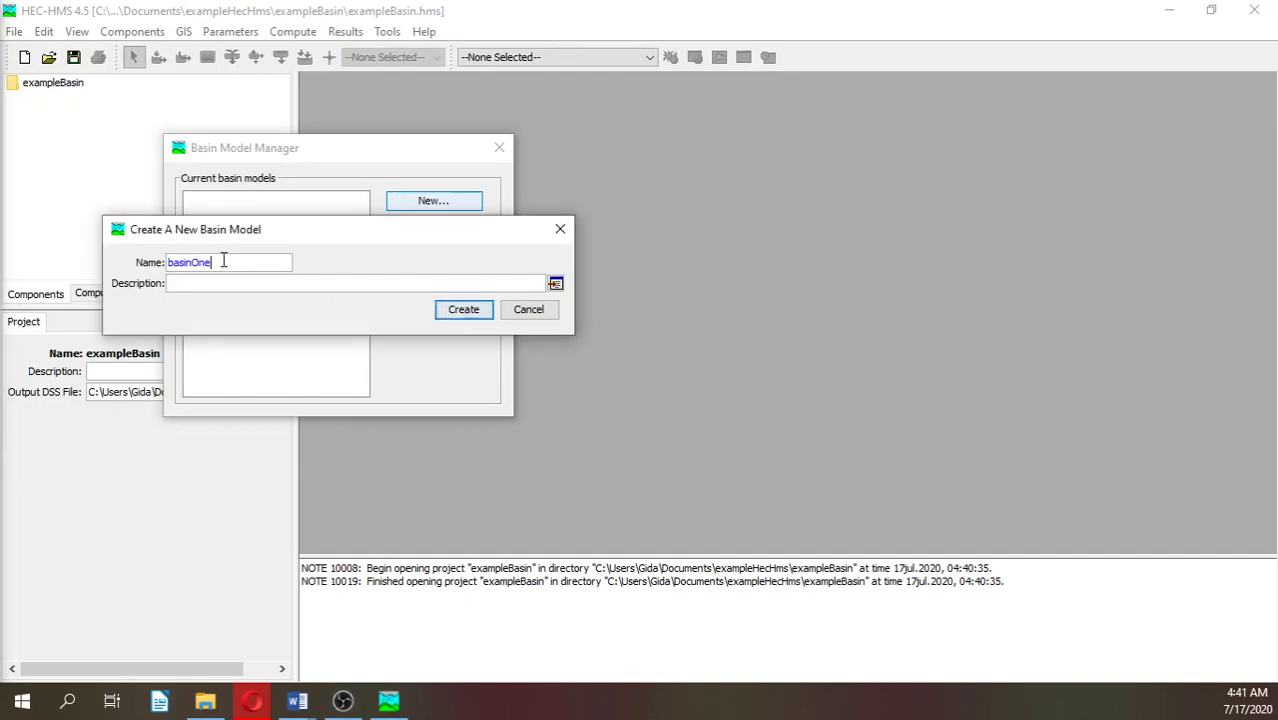
pyautogui.doubleClick(197, 260)
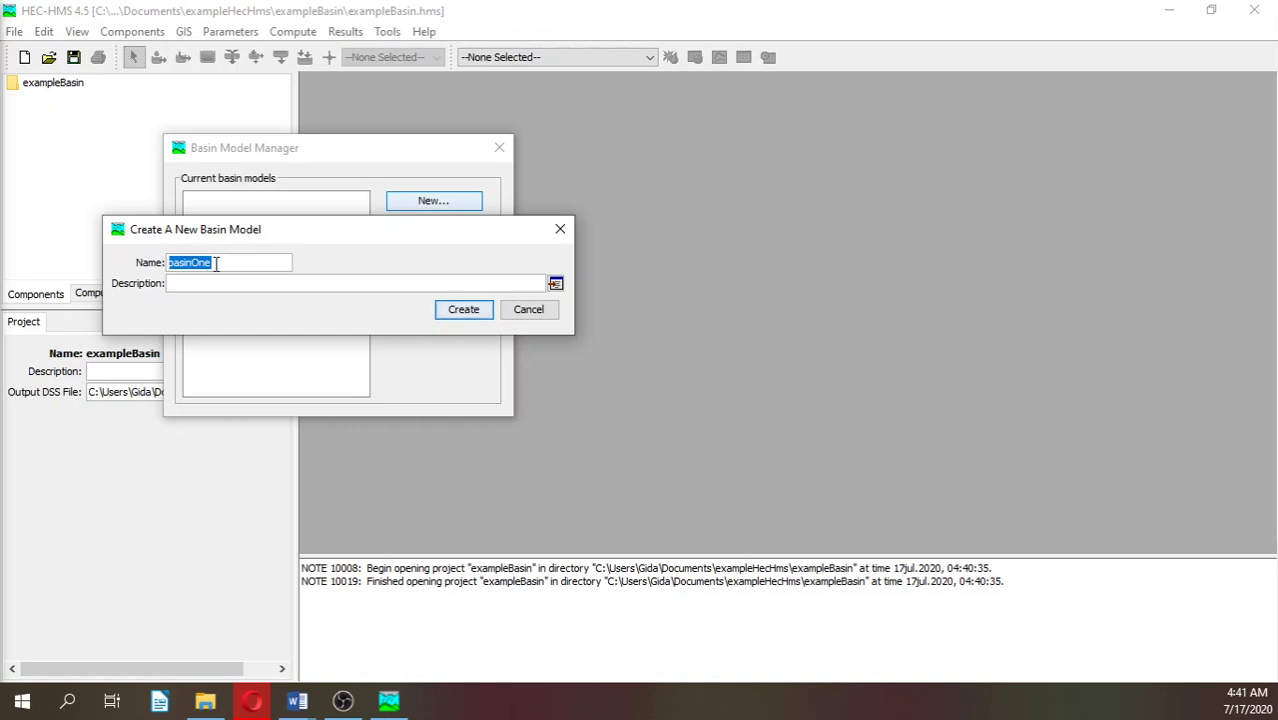
pyautogui.click(484, 318)
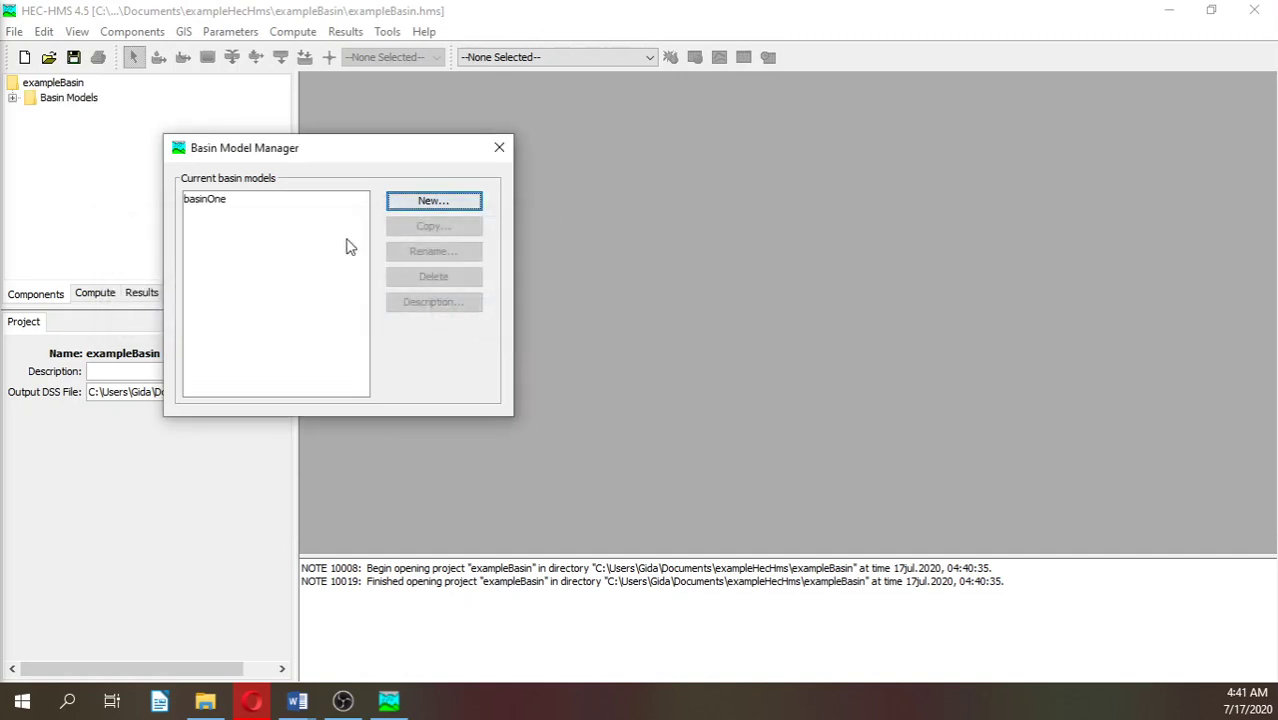
pyautogui.click(507, 148)
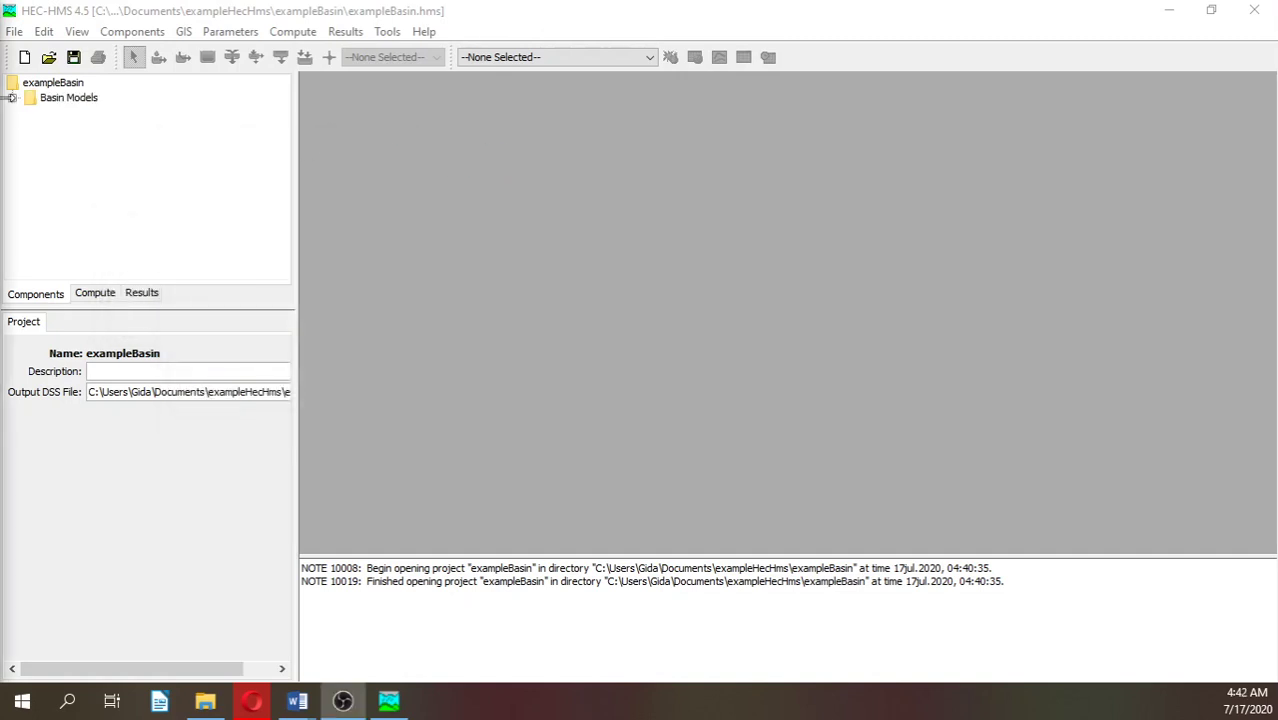
# Open basinOne's empty basin map from the Basin Models tree.
pyautogui.click(13, 99)
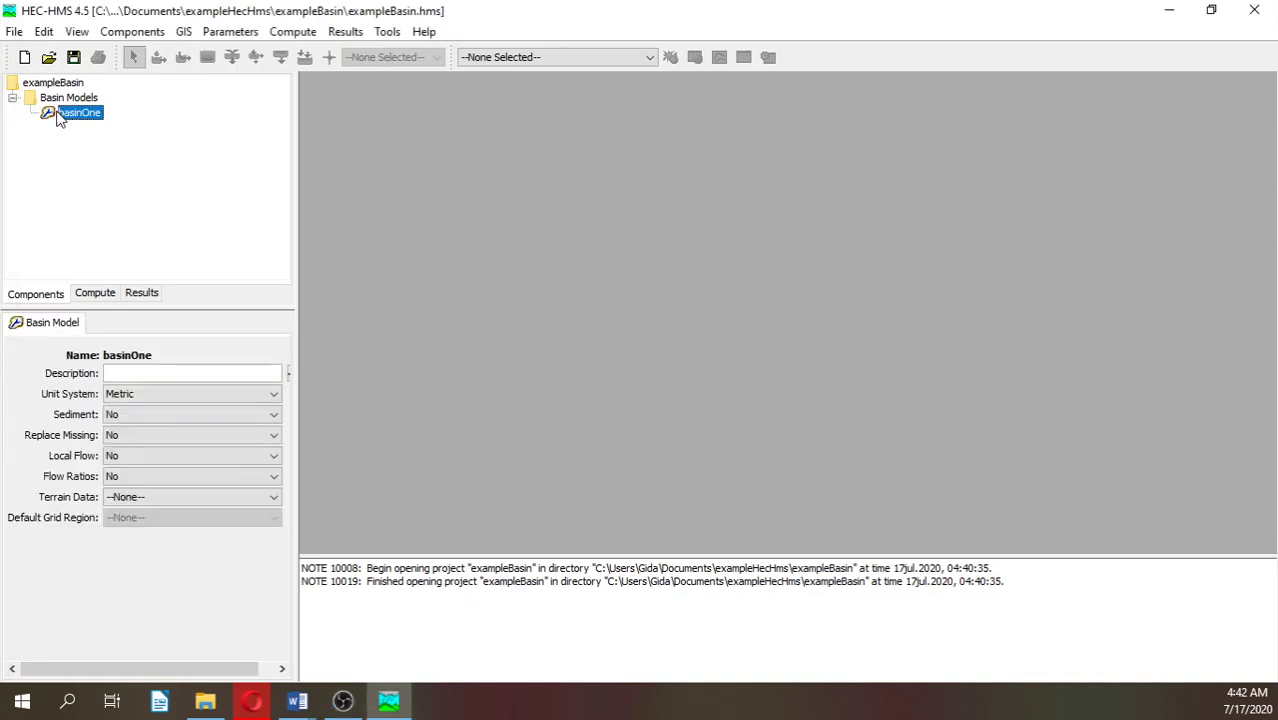
pyautogui.click(62, 114)
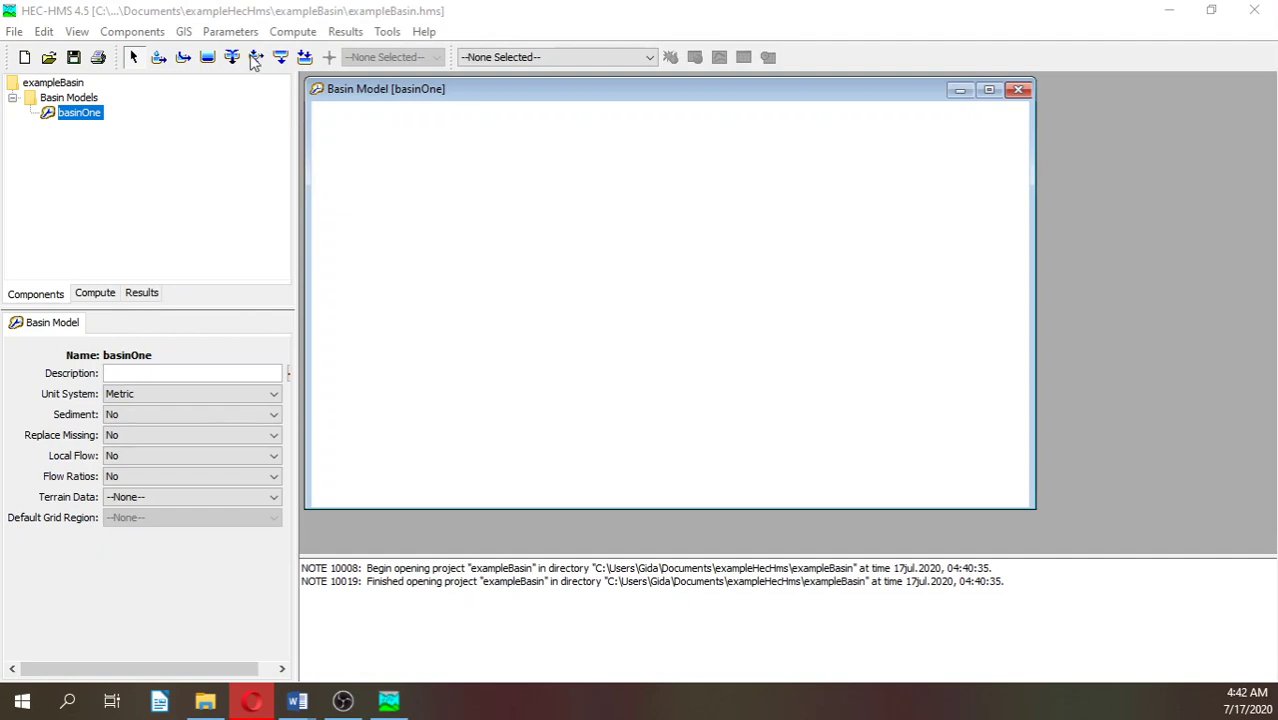
pyautogui.click(77, 32)
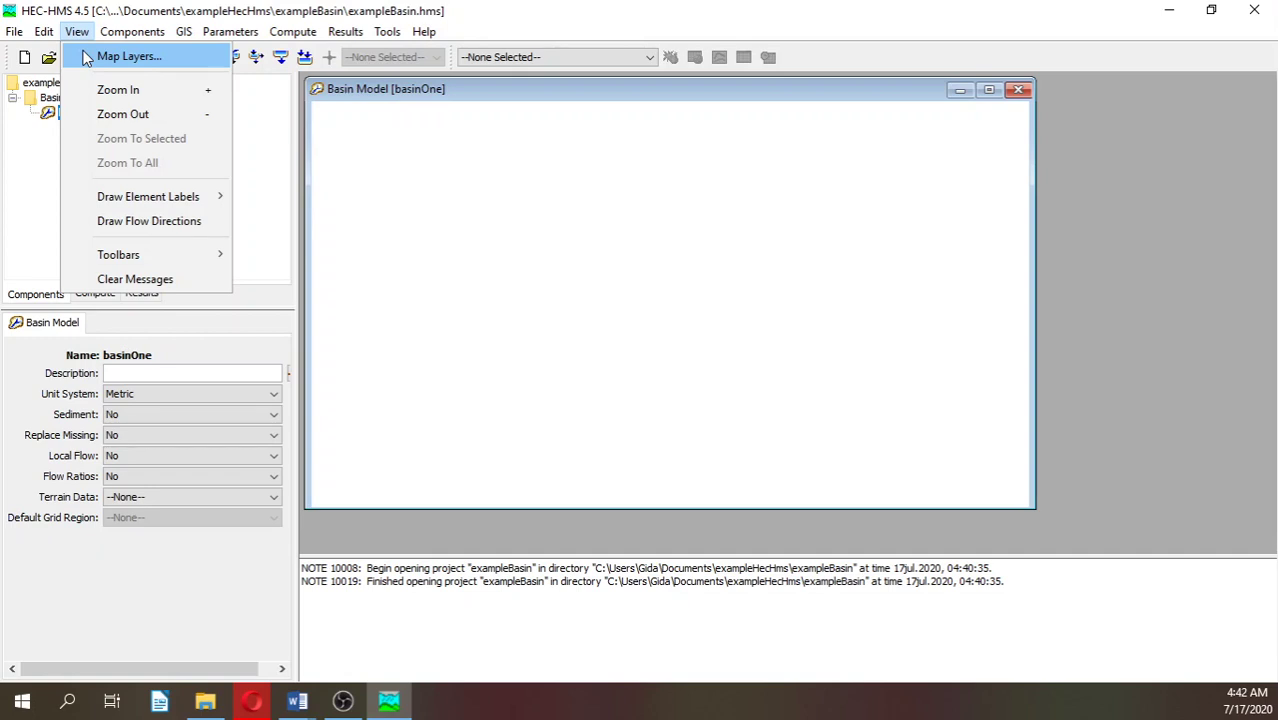
# Add Angascancha_Basin_Extension.shp from the Shps folder as a map layer, skipping the coordinate system.
pyautogui.click(86, 58)
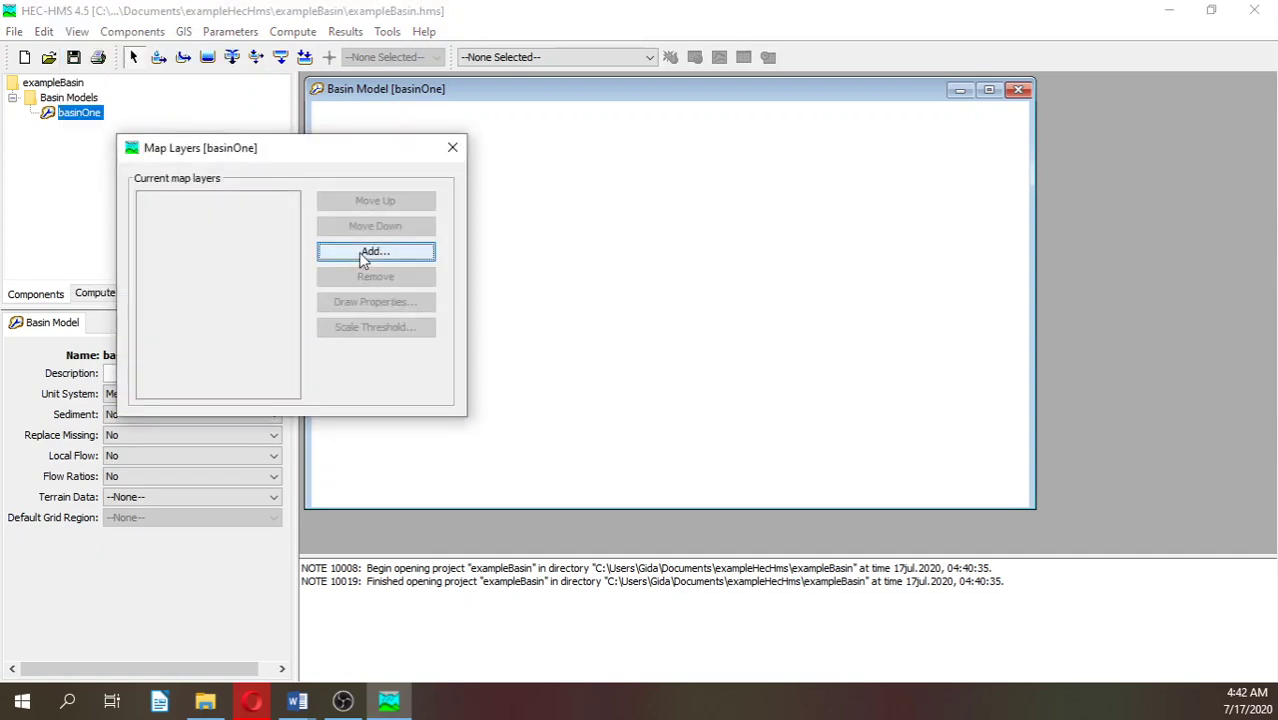
pyautogui.click(365, 252)
pyautogui.moveTo(257, 94); pyautogui.dragTo(475, 95)
pyautogui.click(415, 172)
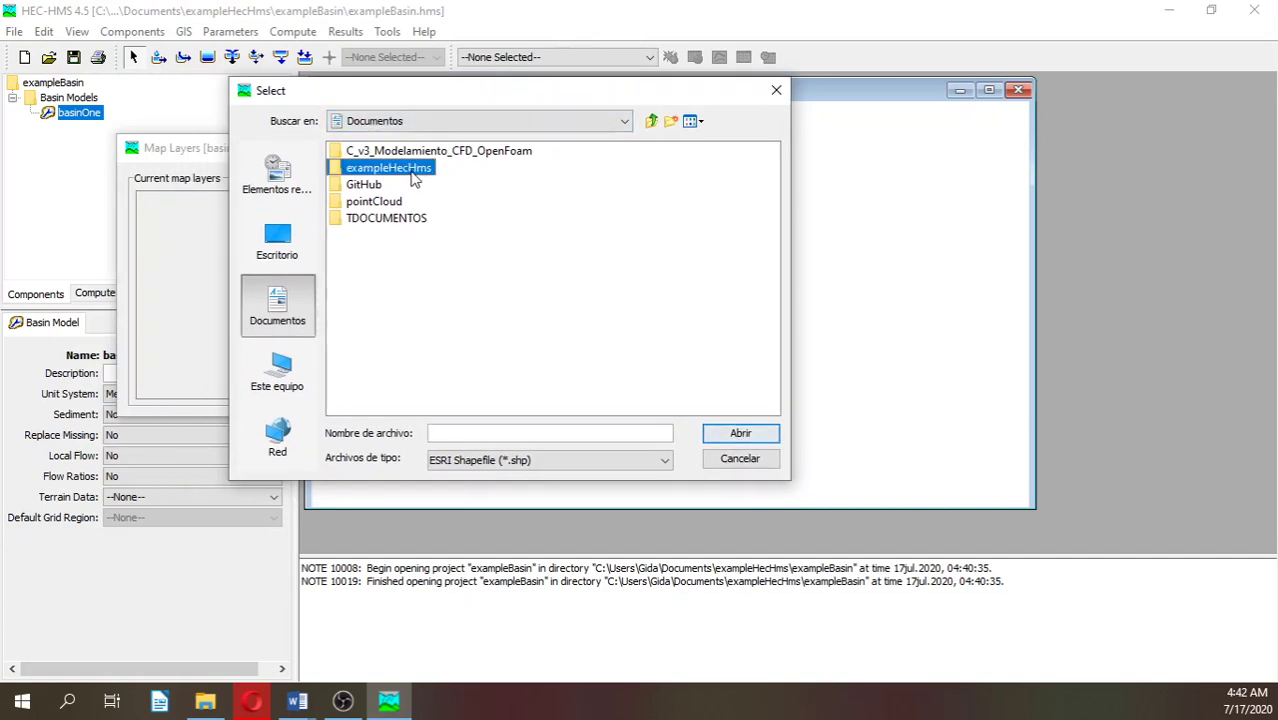
pyautogui.click(415, 172)
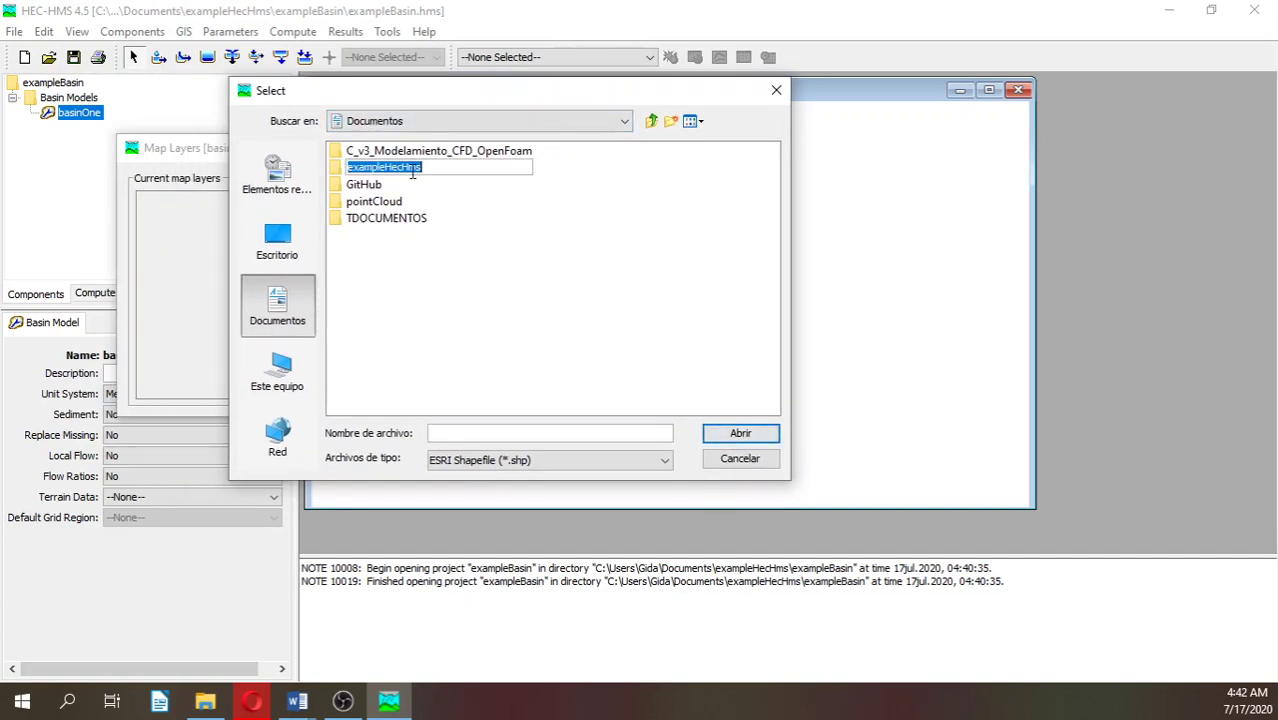
pyautogui.click(499, 234)
pyautogui.click(391, 172)
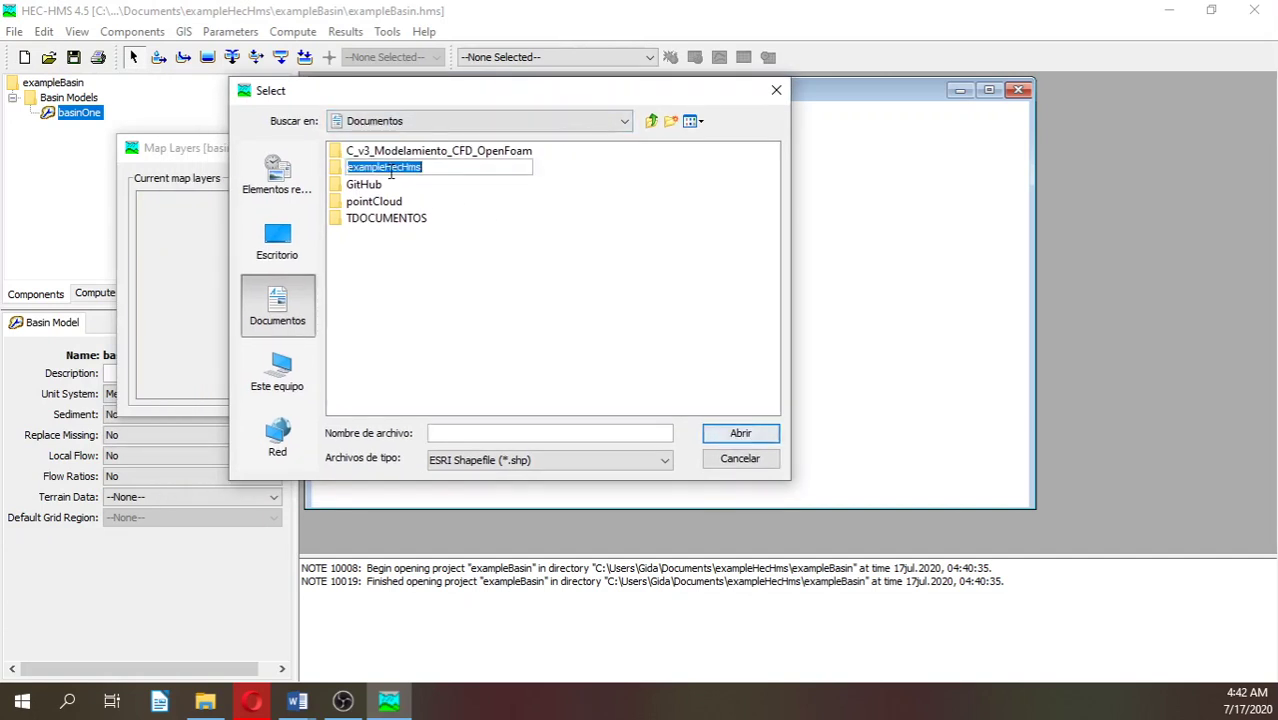
pyautogui.doubleClick(338, 172)
pyautogui.doubleClick(338, 153)
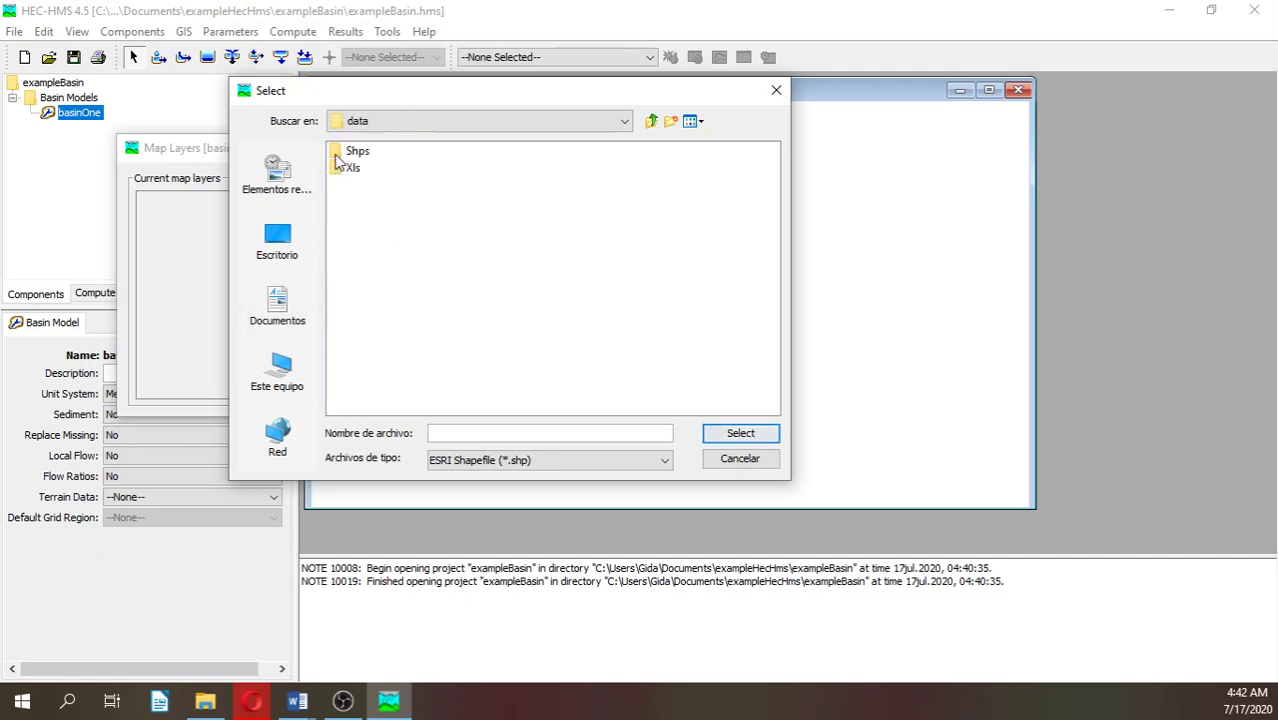
pyautogui.click(340, 153)
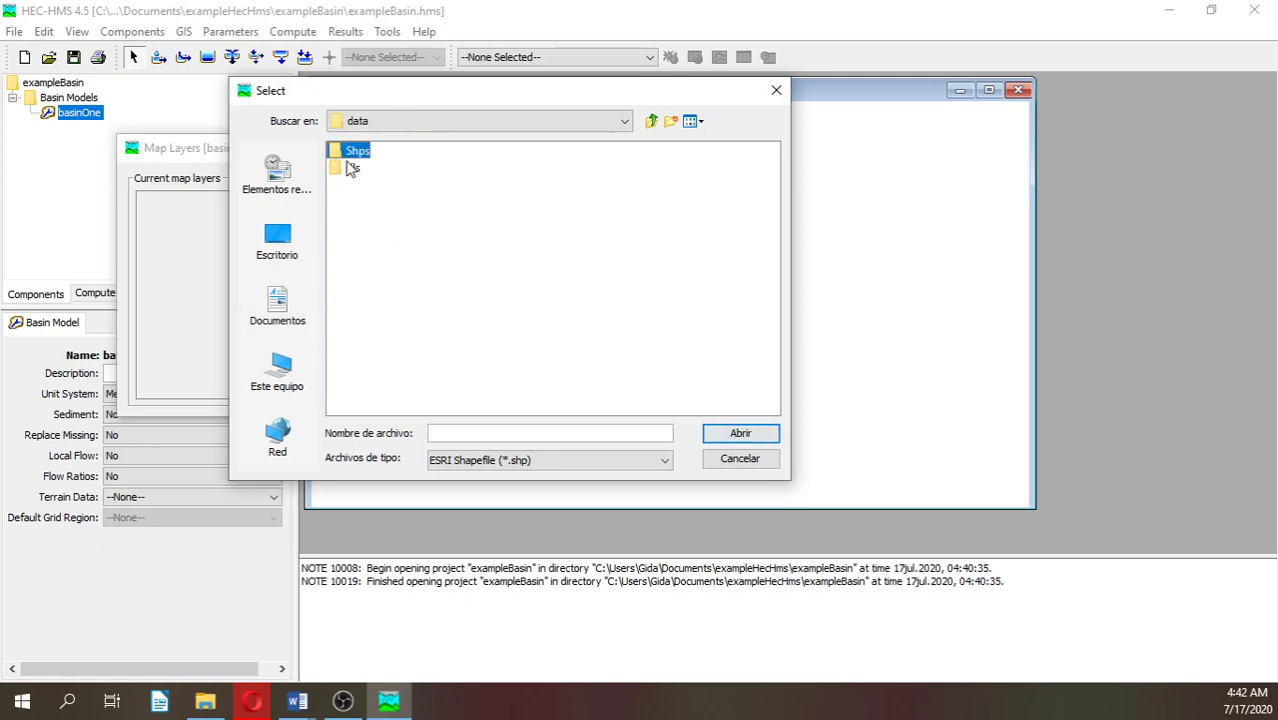
pyautogui.doubleClick(340, 153)
pyautogui.click(374, 152)
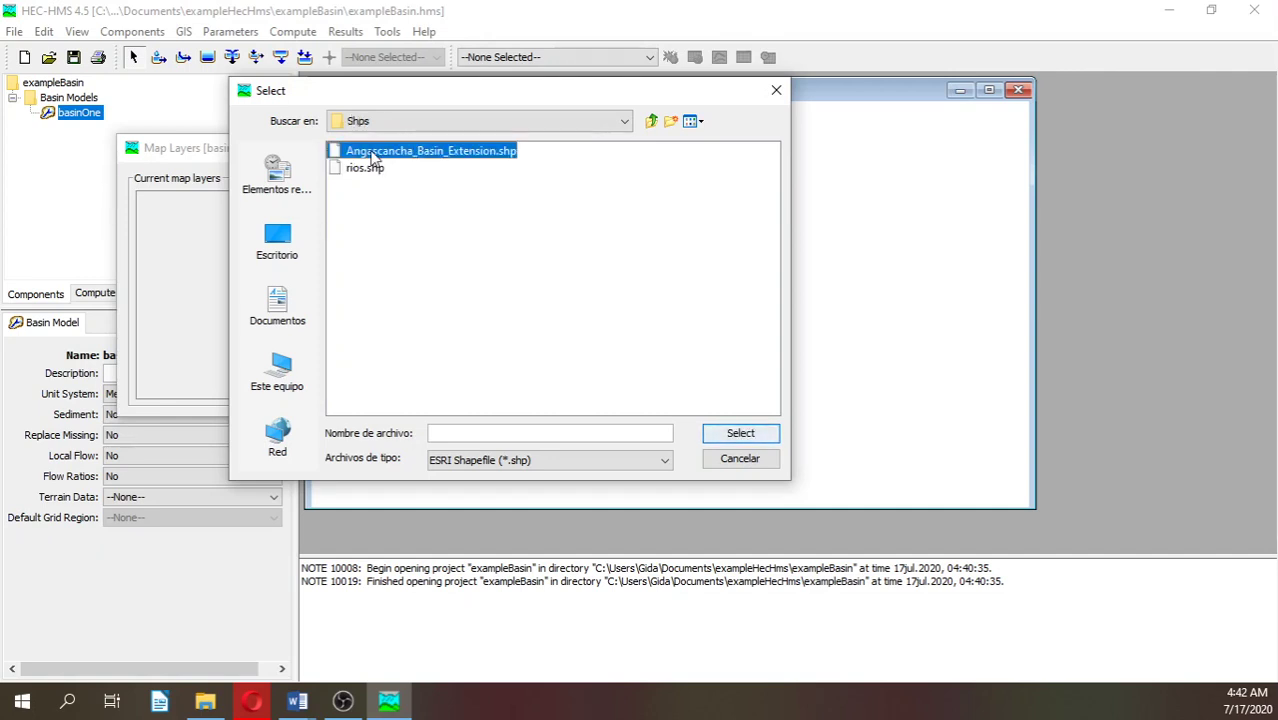
pyautogui.click(750, 433)
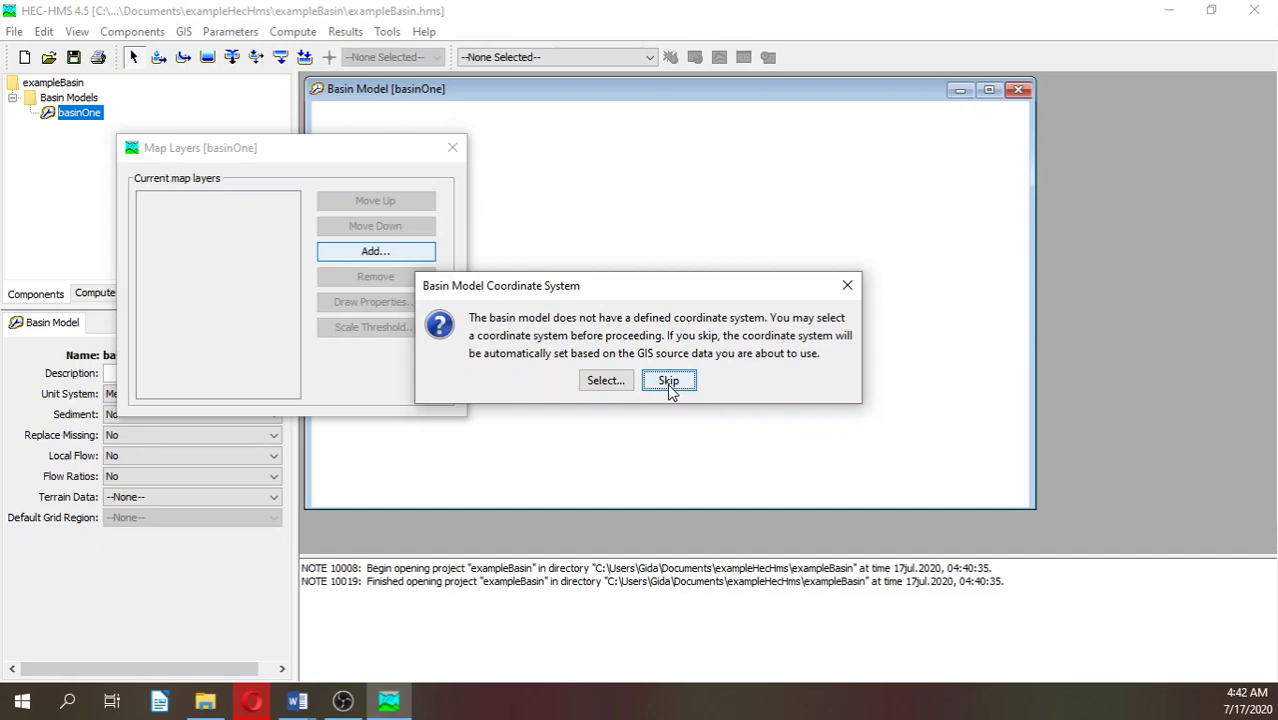
pyautogui.click(668, 381)
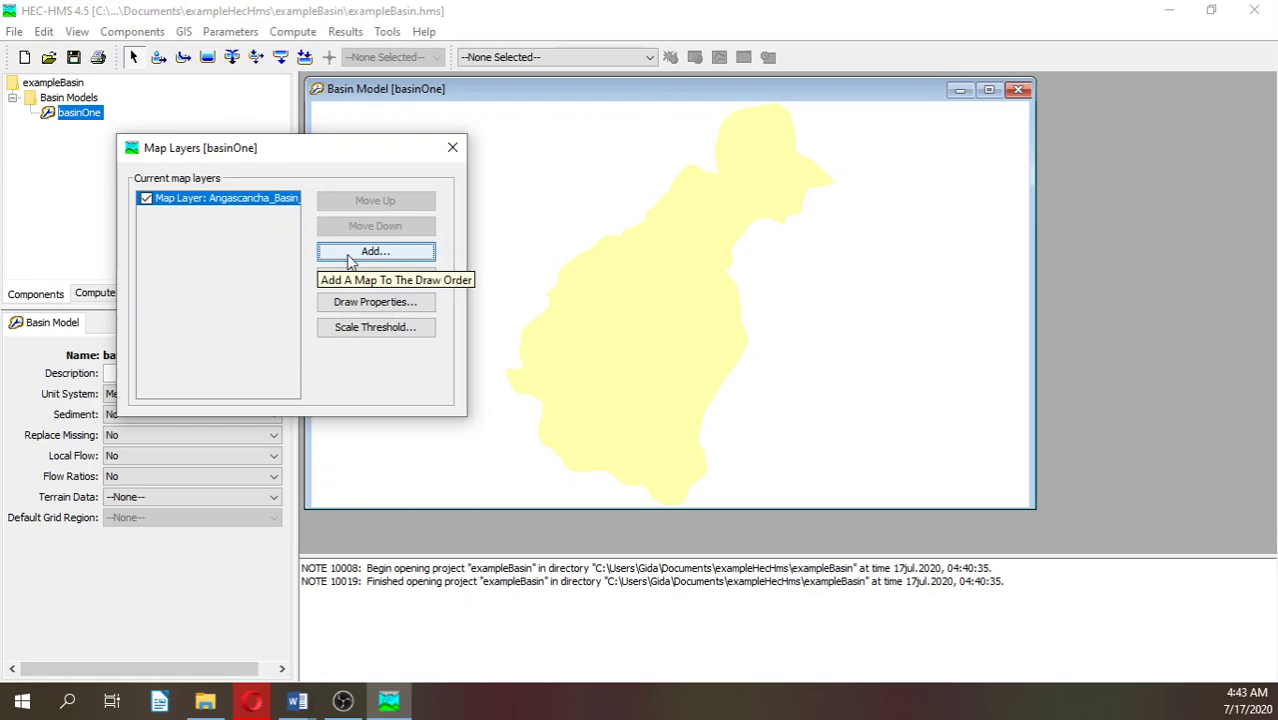
# Add the rios.shp river layer, move it above the basin, and maximize the map.
pyautogui.click(346, 254)
pyautogui.click(121, 168)
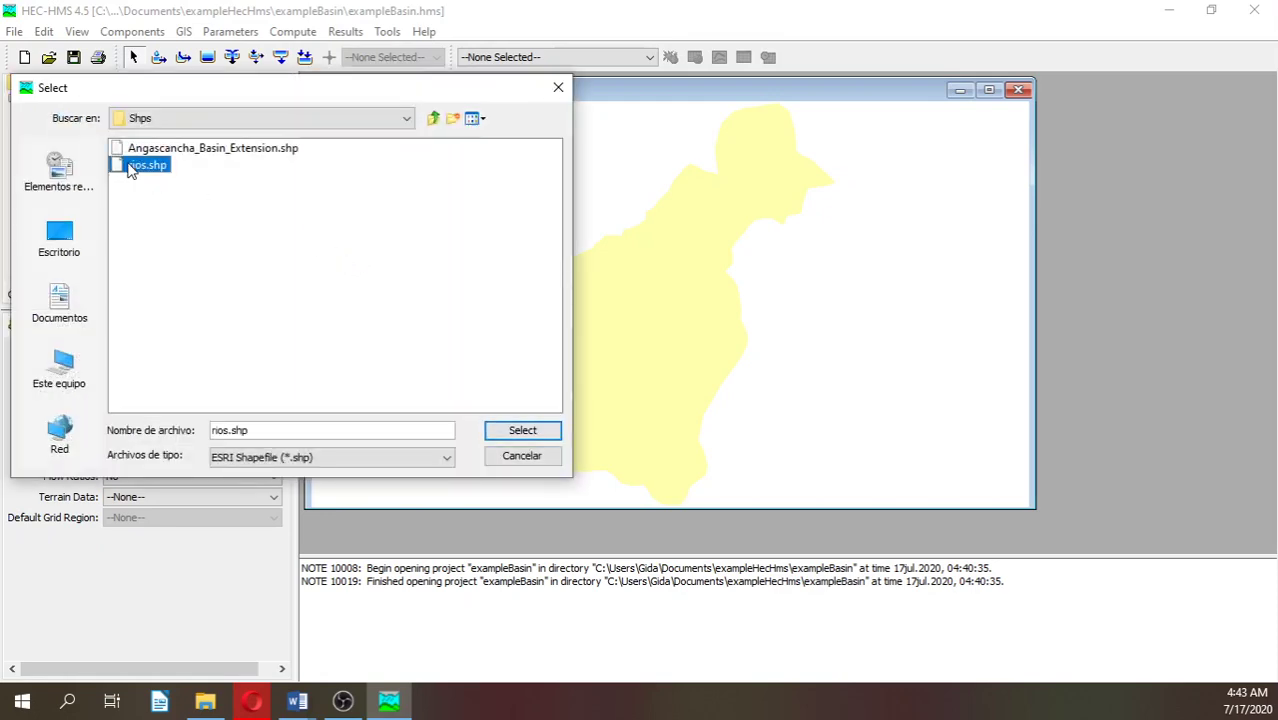
pyautogui.click(522, 430)
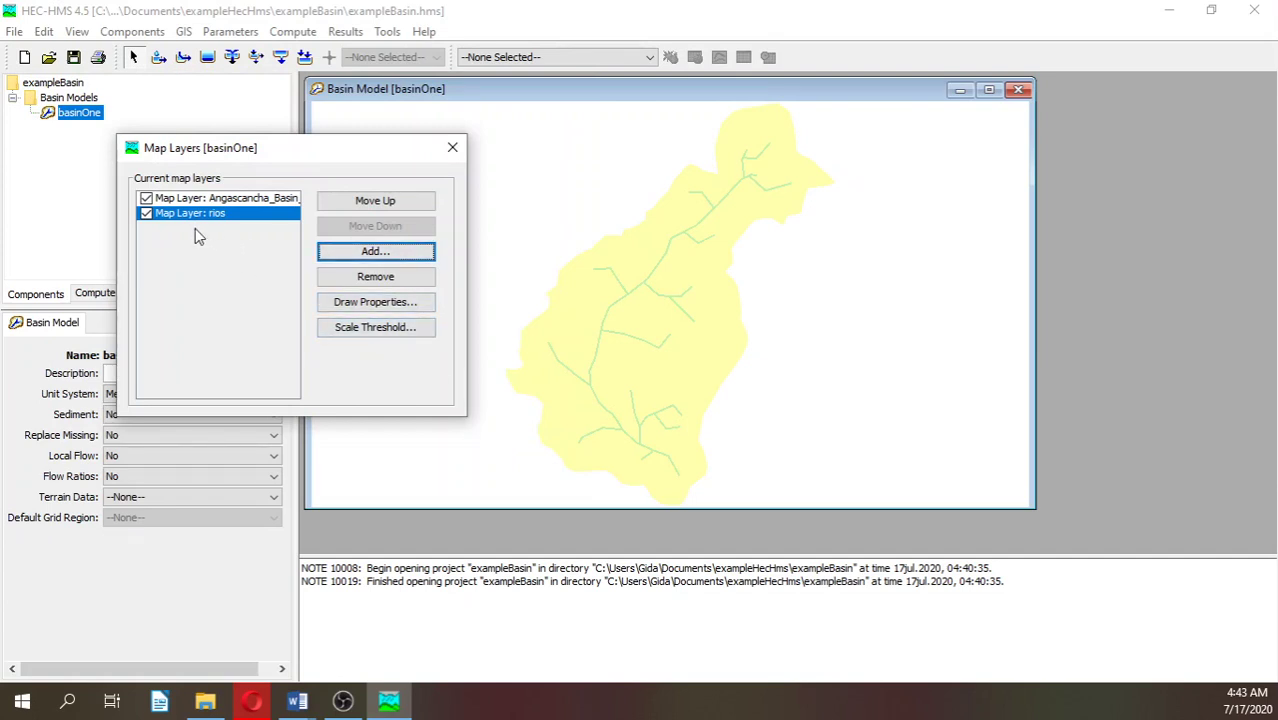
pyautogui.click(350, 201)
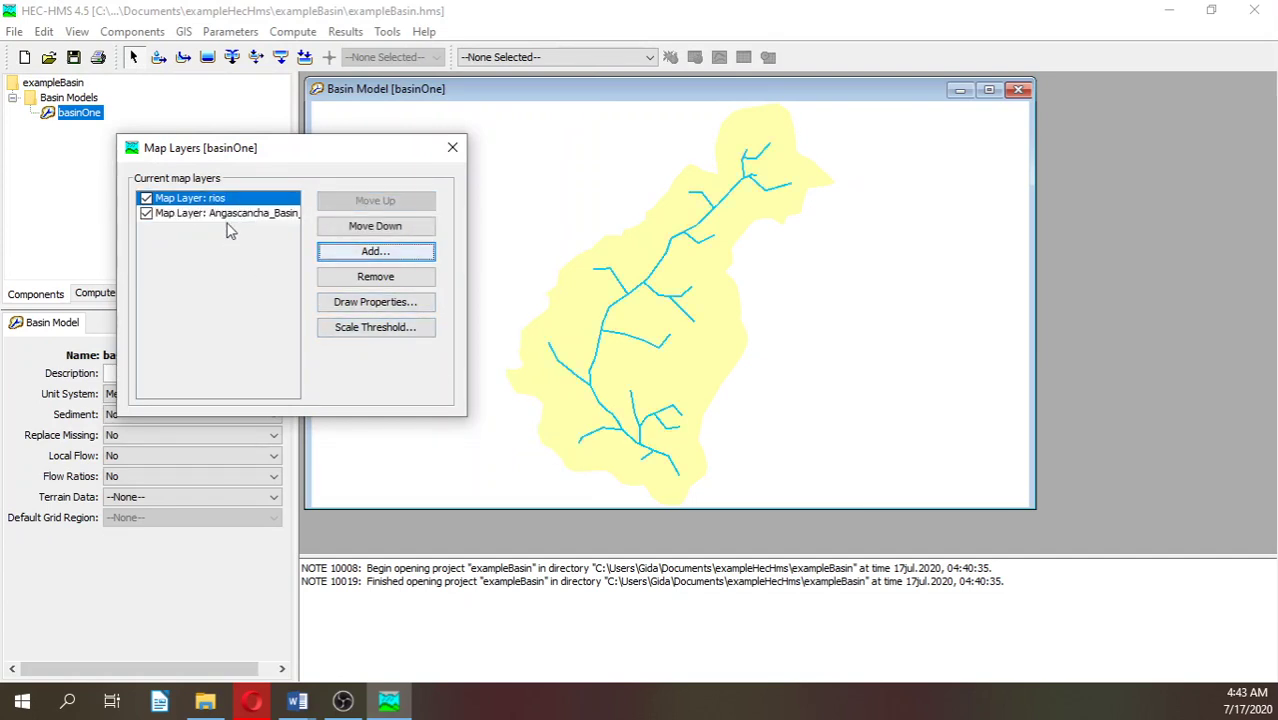
pyautogui.click(452, 147)
pyautogui.click(988, 90)
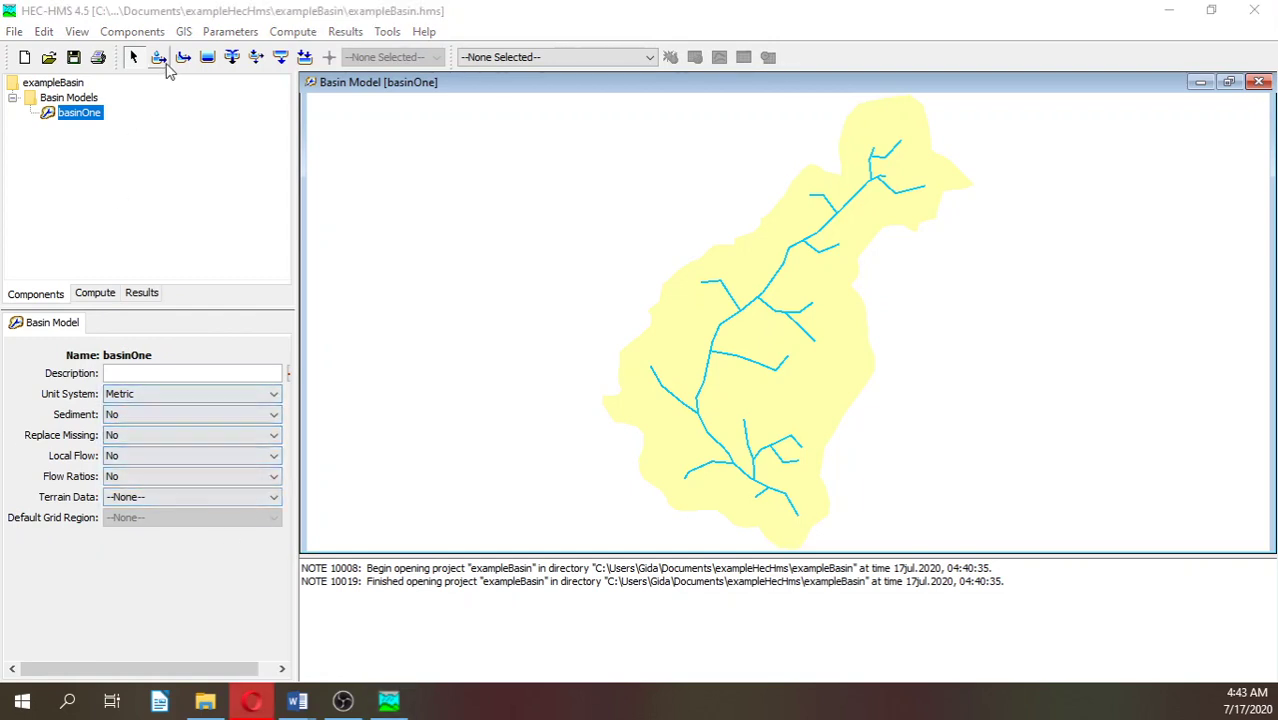
# Place subbasin upperBasin in the upper catchment and lowerBasin in the lower catchment.
pyautogui.click(158, 57)
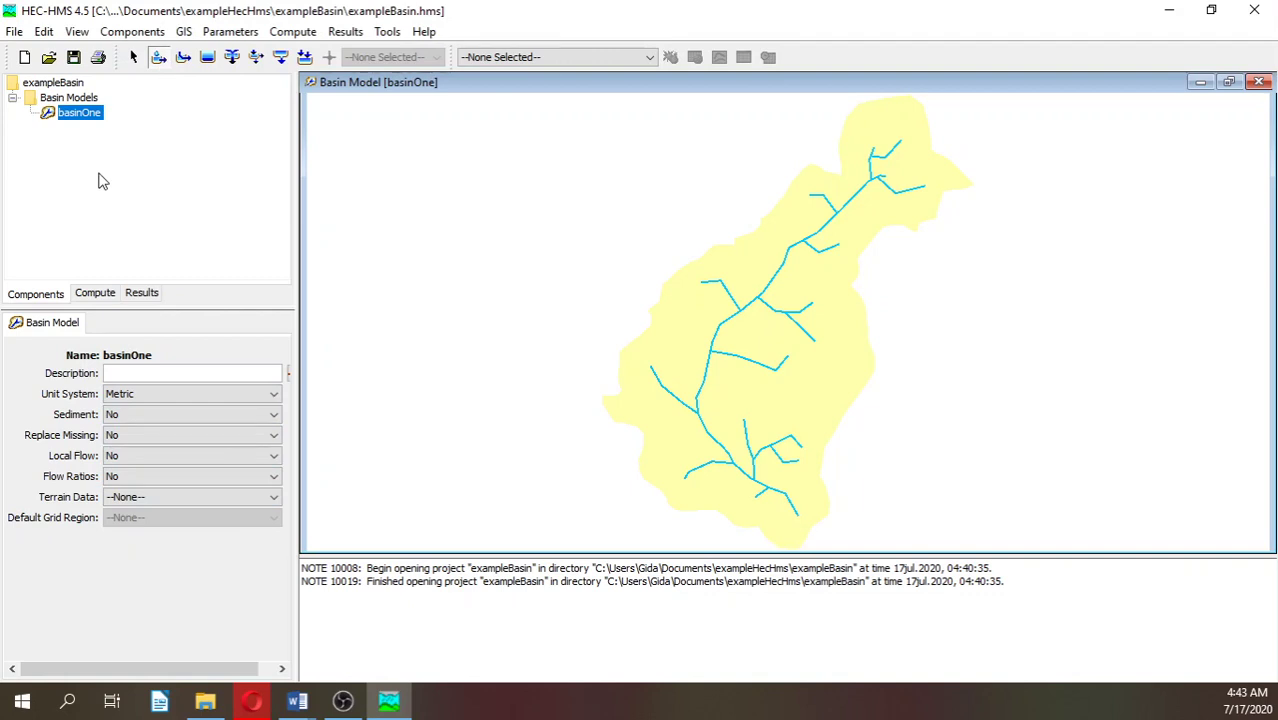
pyautogui.click(813, 267)
pyautogui.write('upperB')
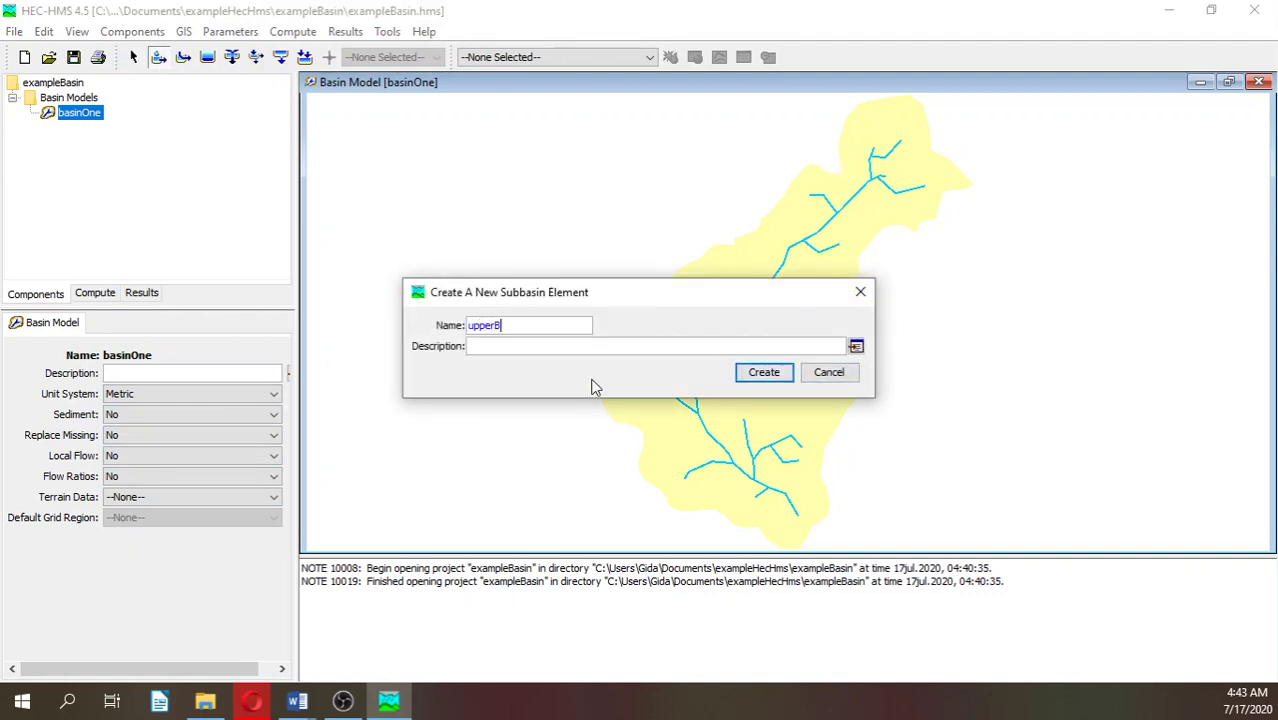
pyautogui.write('asin')
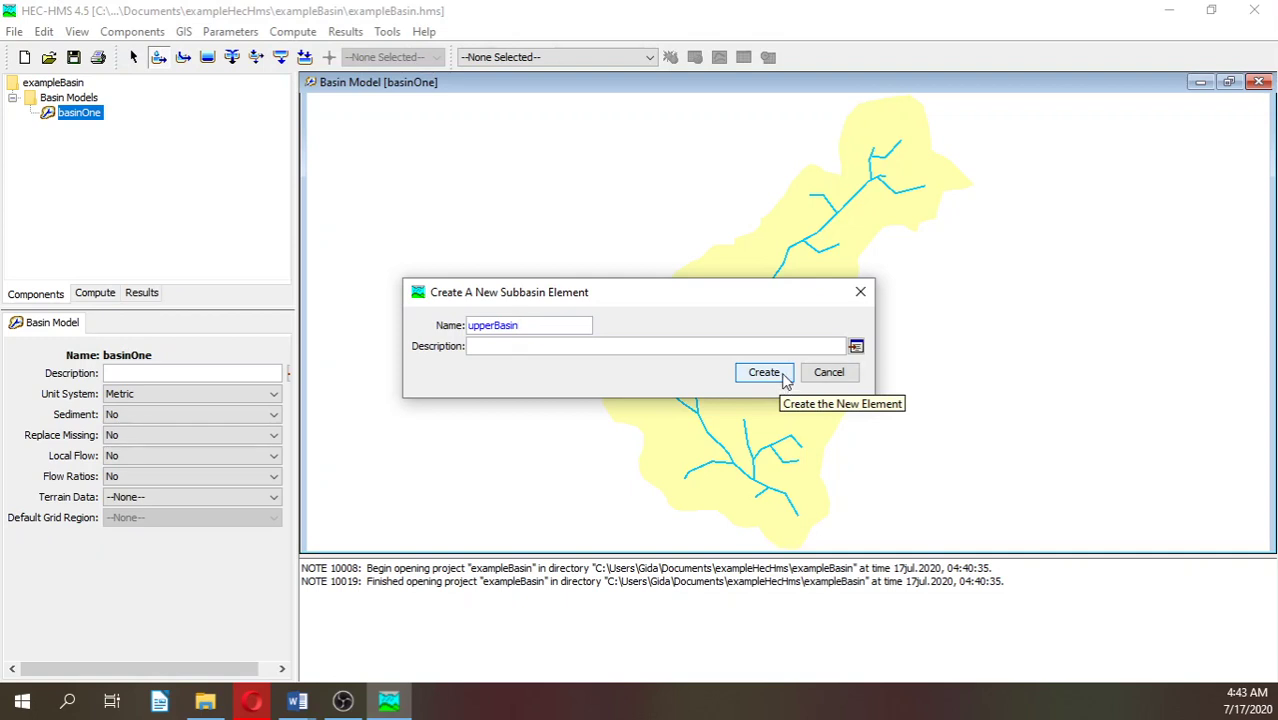
pyautogui.click(764, 373)
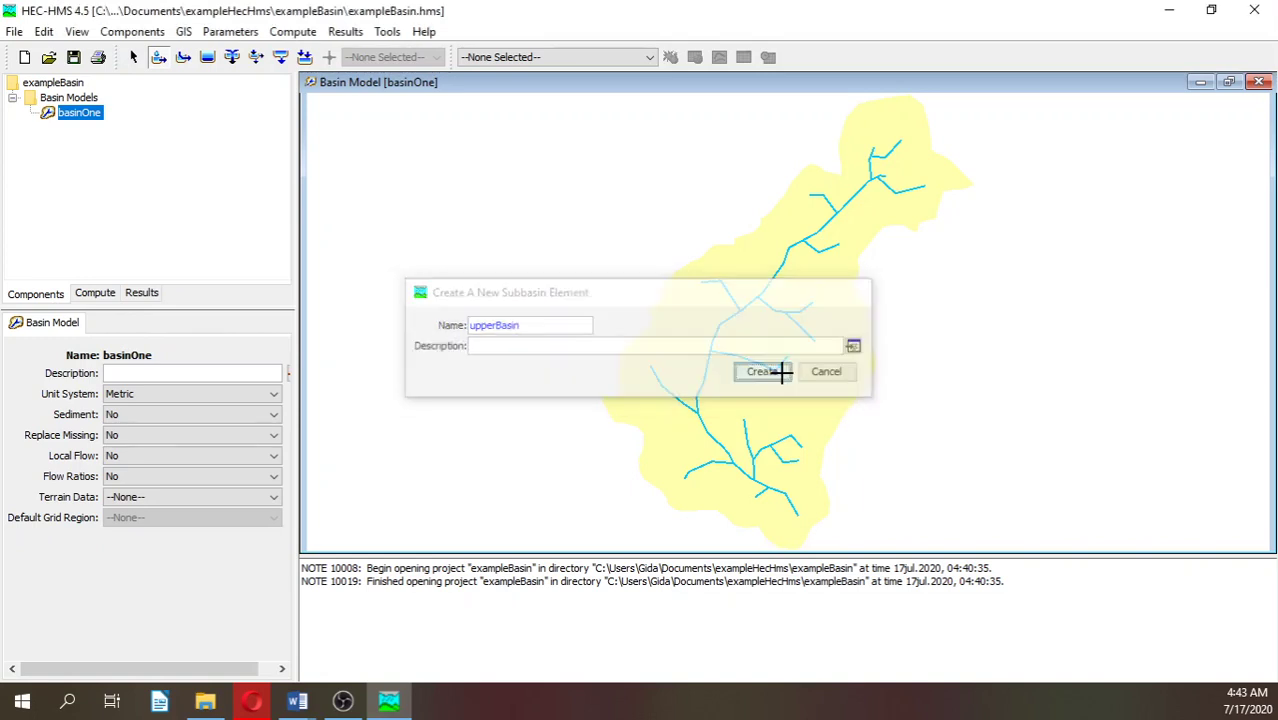
pyautogui.click(772, 447)
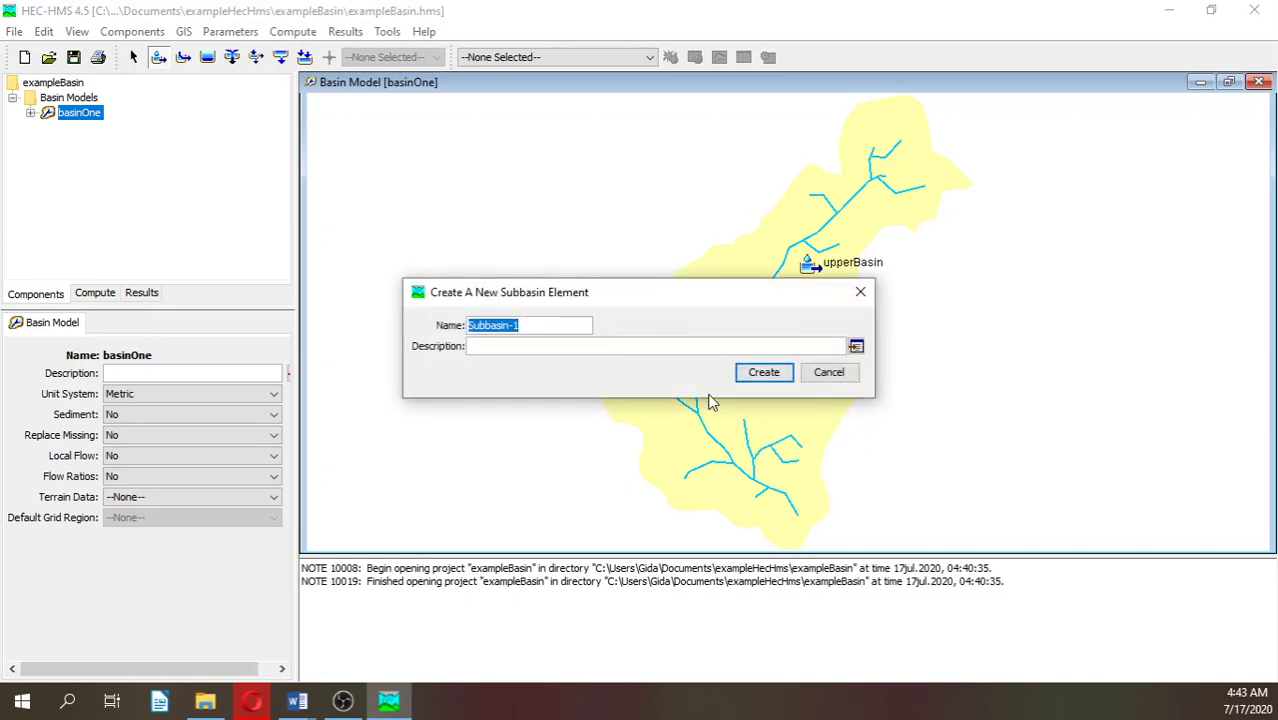
pyautogui.write('lo')
pyautogui.press('BackSpace')
pyautogui.press('BackSpace')
pyautogui.write('lowerBasin')
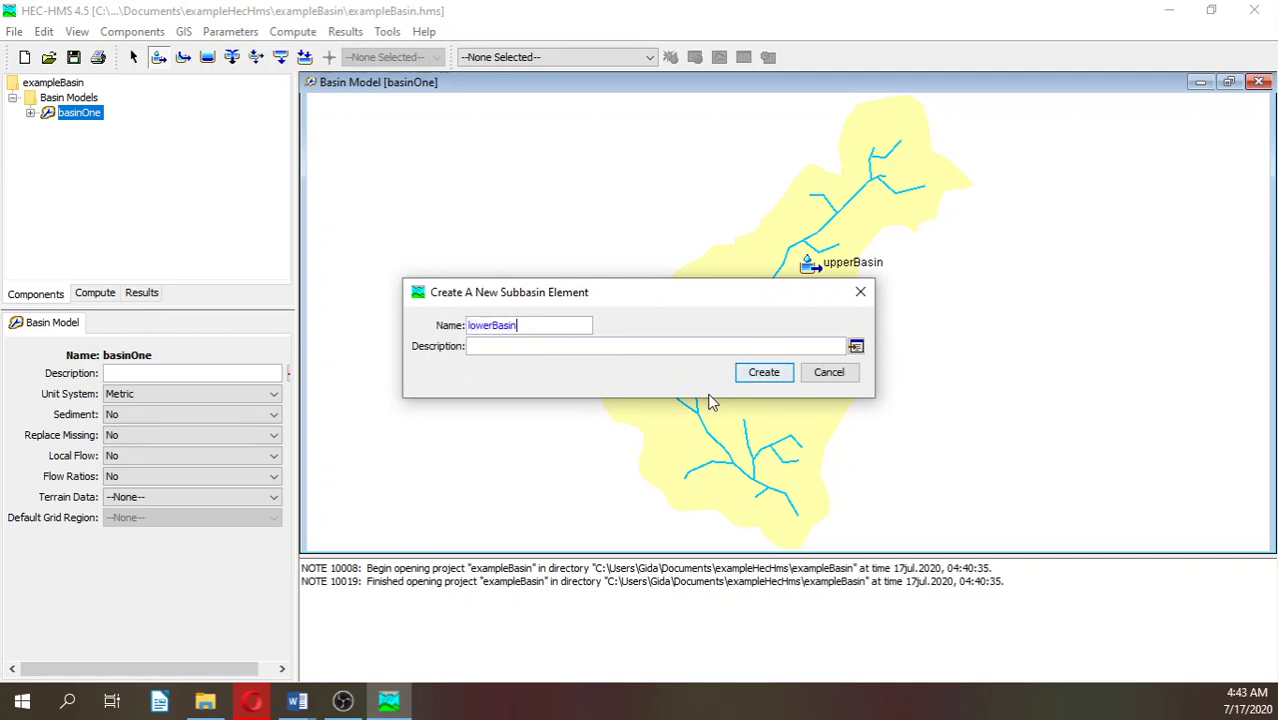
pyautogui.click(763, 372)
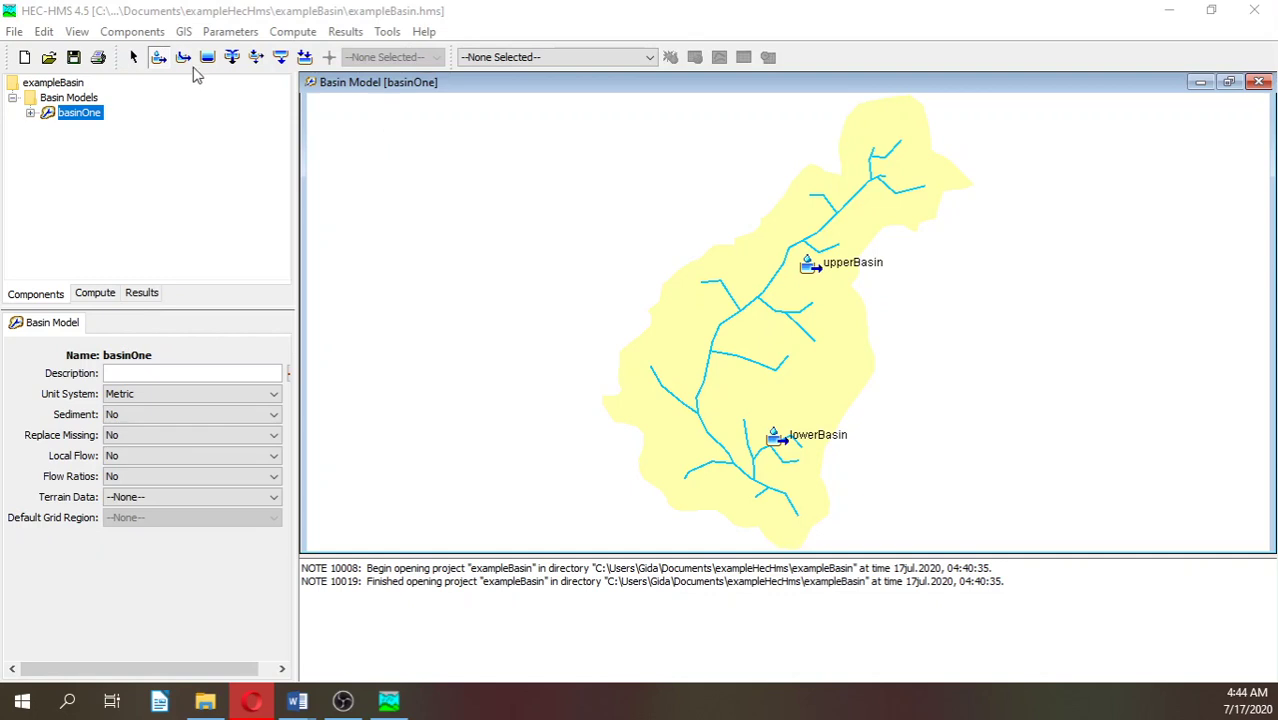
# Place a sink named dischargePoint at the catchment outlet below lowerBasin.
pyautogui.click(304, 59)
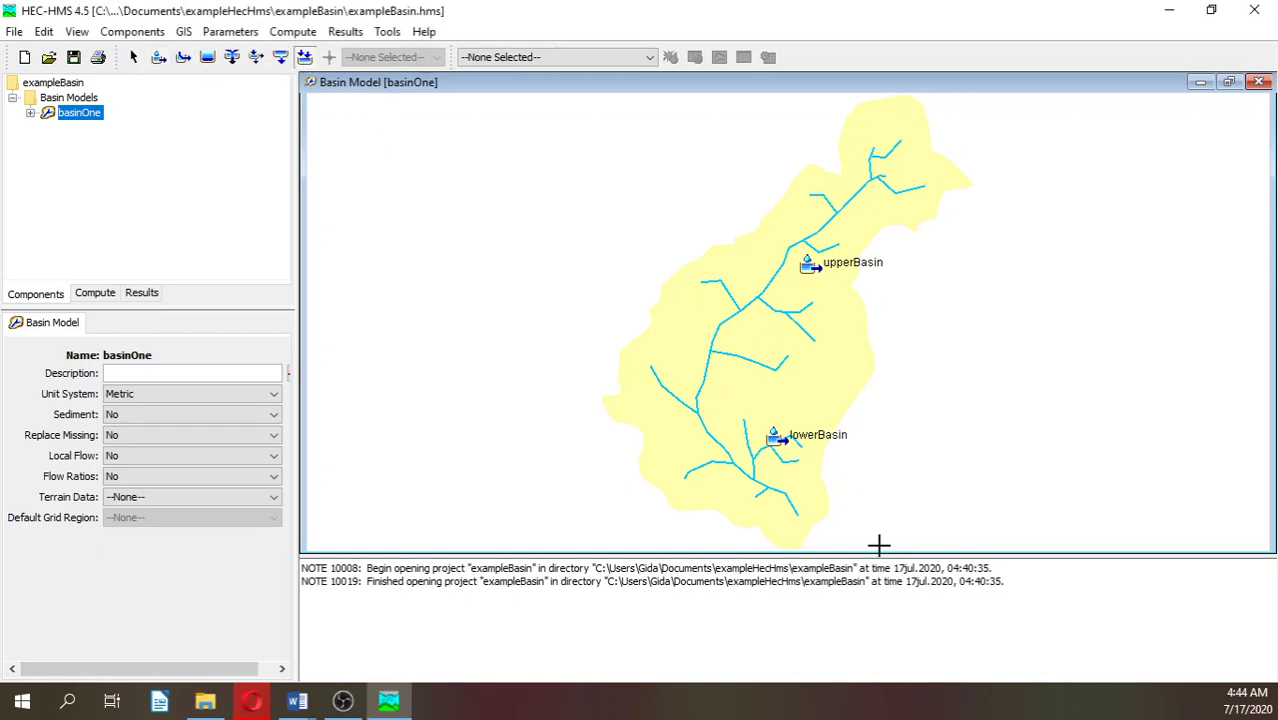
pyautogui.click(796, 517)
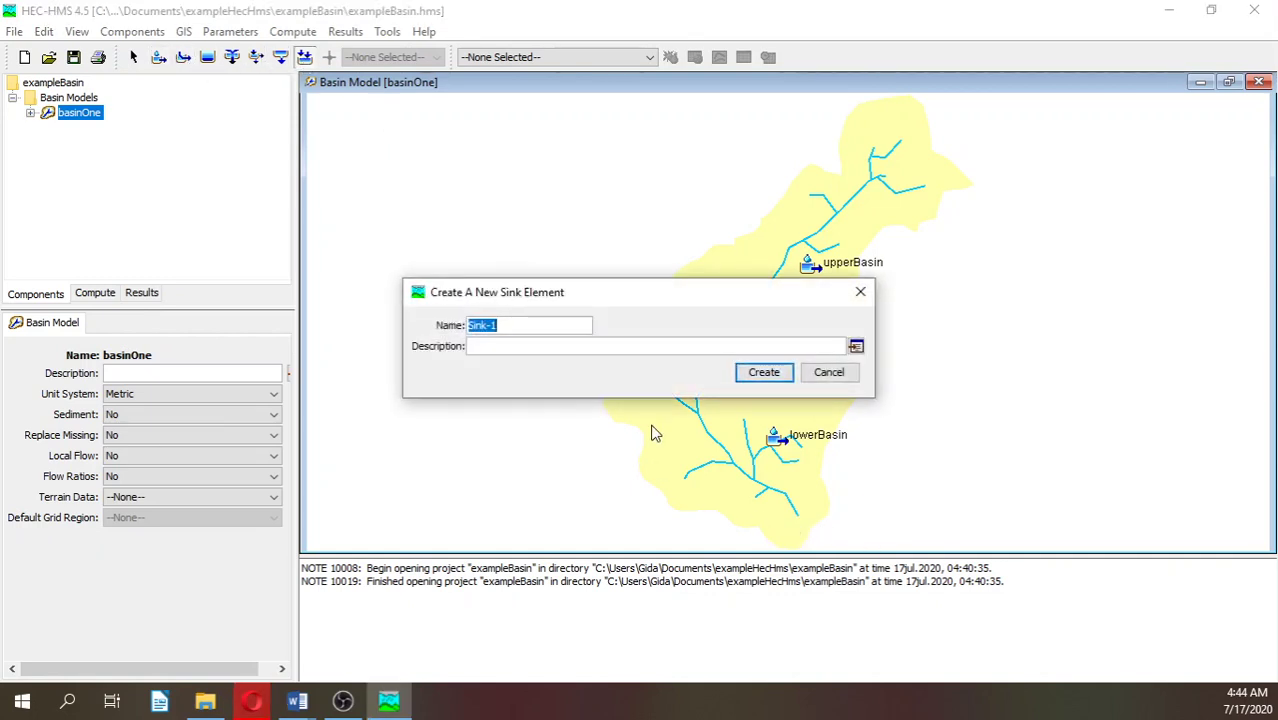
pyautogui.write('dischargePoint')
pyautogui.click(765, 372)
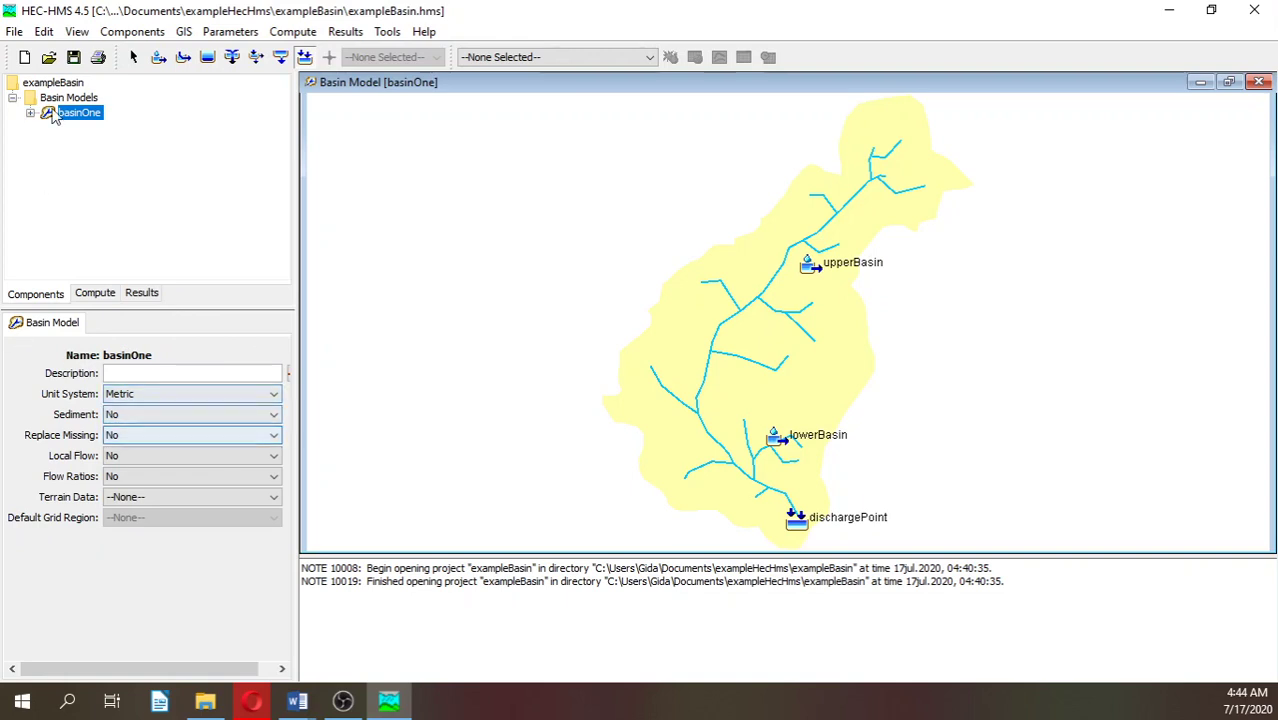
pyautogui.click(160, 57)
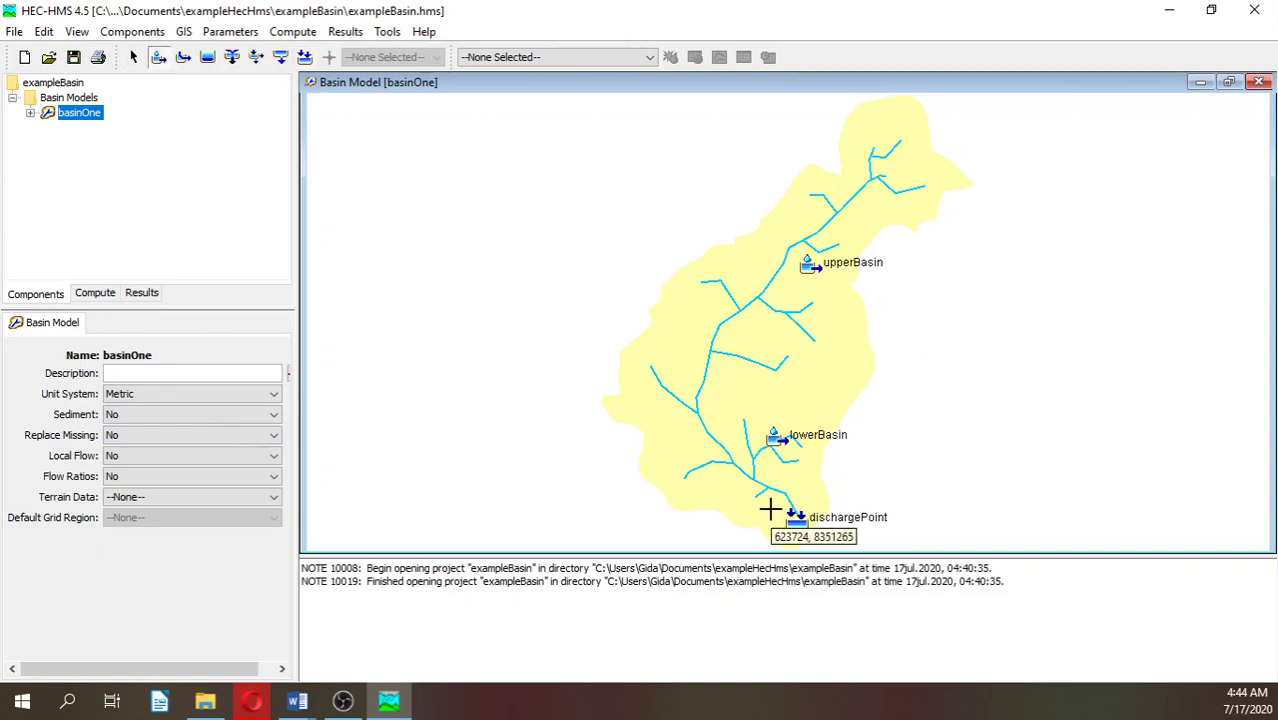
# Cancel the stray subbasin and draw reach reachOne down the river to dischargePoint.
pyautogui.click(702, 344)
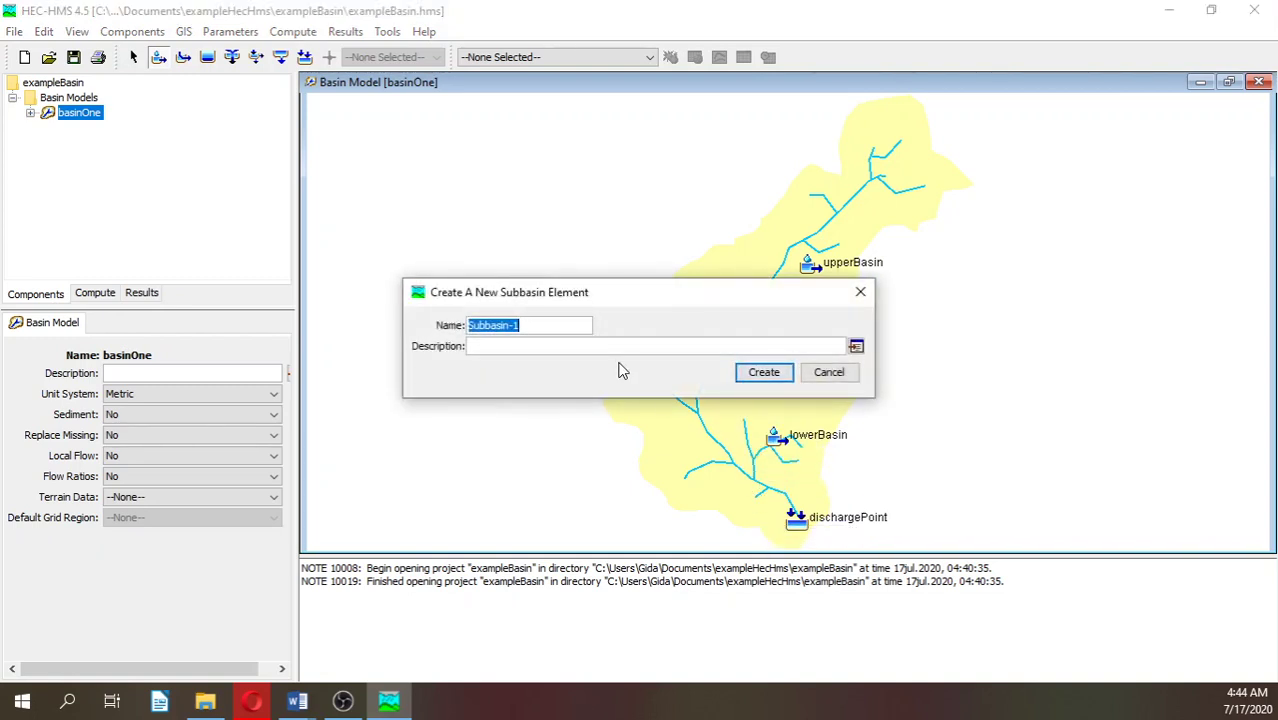
pyautogui.click(833, 376)
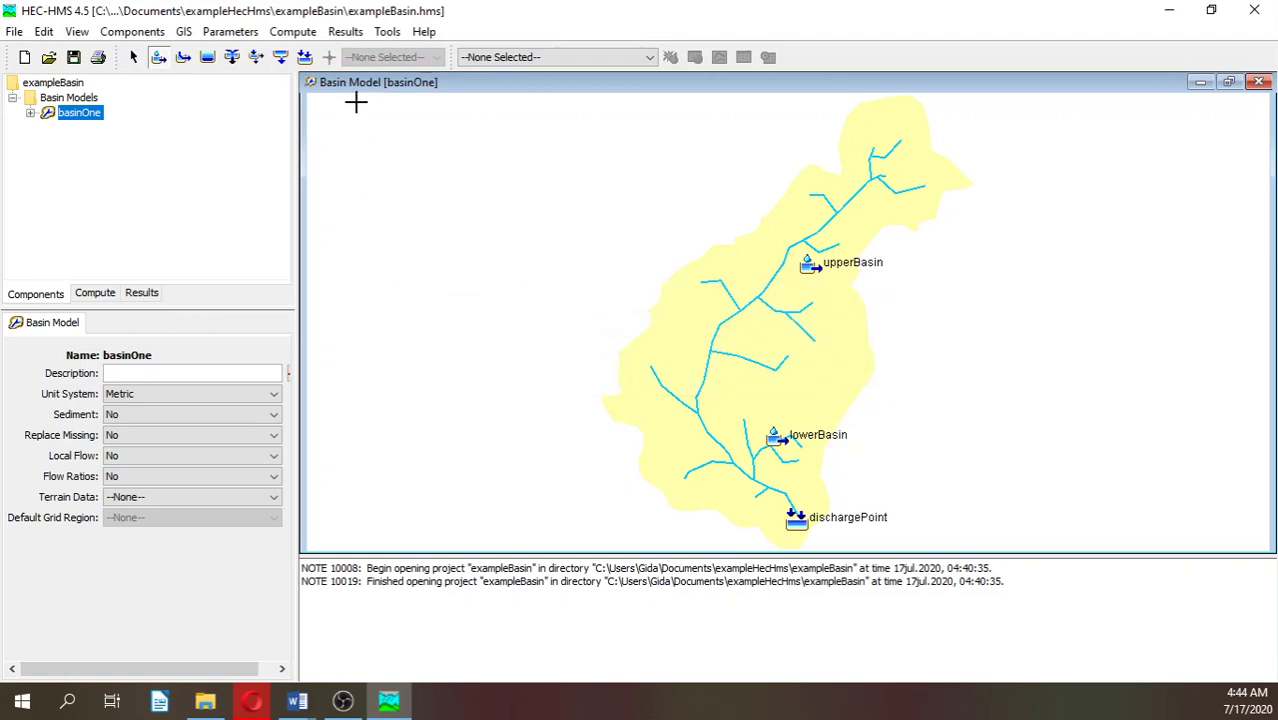
pyautogui.click(184, 58)
pyautogui.moveTo(699, 331); pyautogui.dragTo(789, 517)
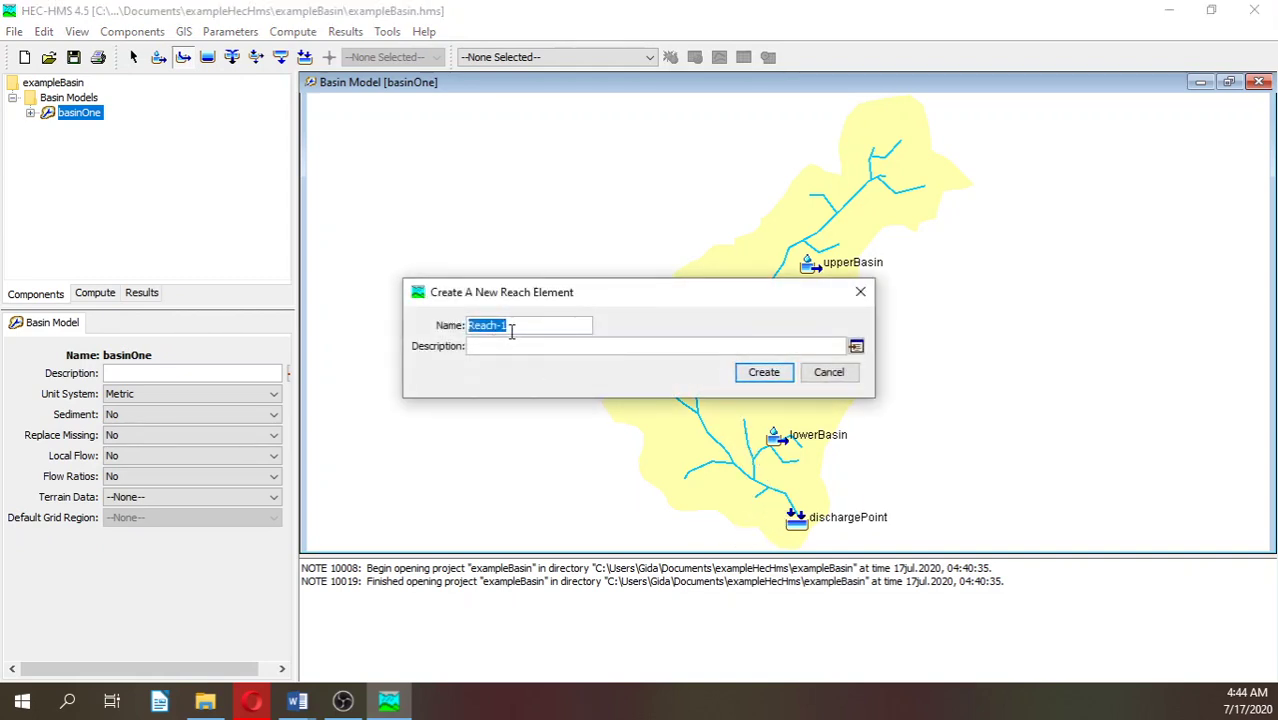
pyautogui.write('streamOne')
pyautogui.doubleClick(530, 324)
pyautogui.write('reachOne')
pyautogui.click(762, 371)
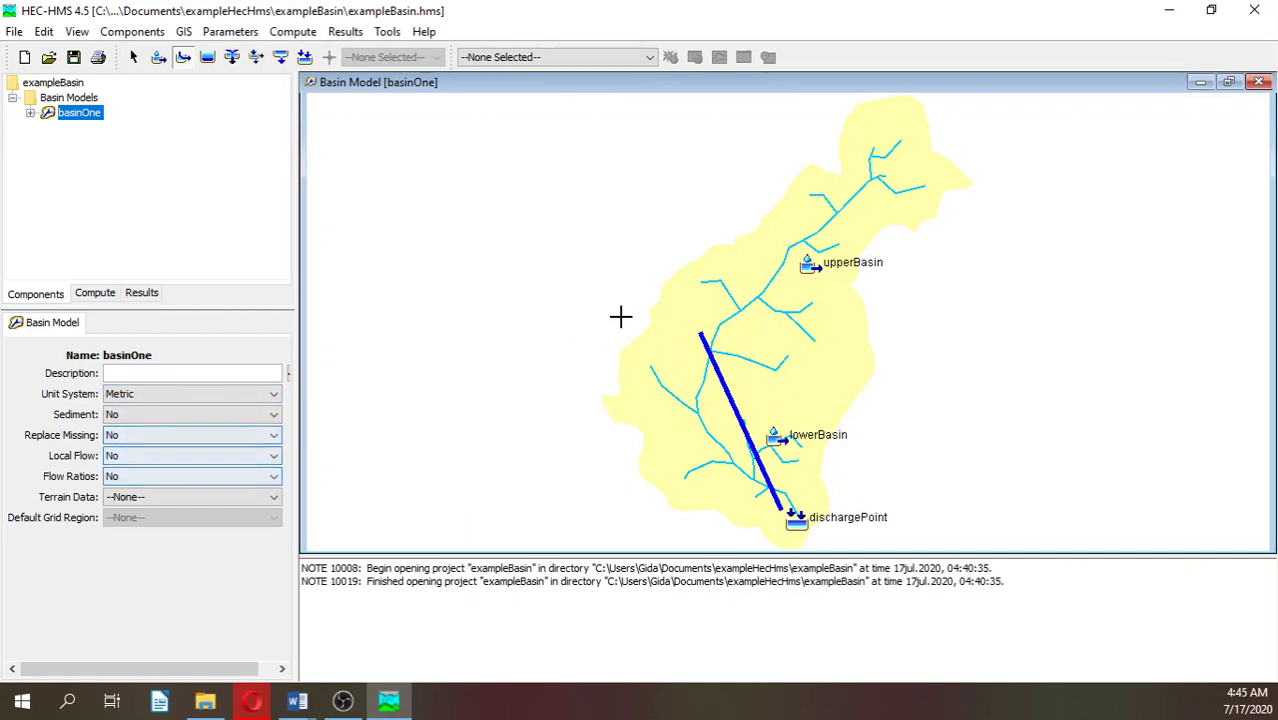
pyautogui.click(134, 58)
# Route upperBasin to reachOne with 160 km2 area and SCS Curve Number loss.
pyautogui.click(812, 266)
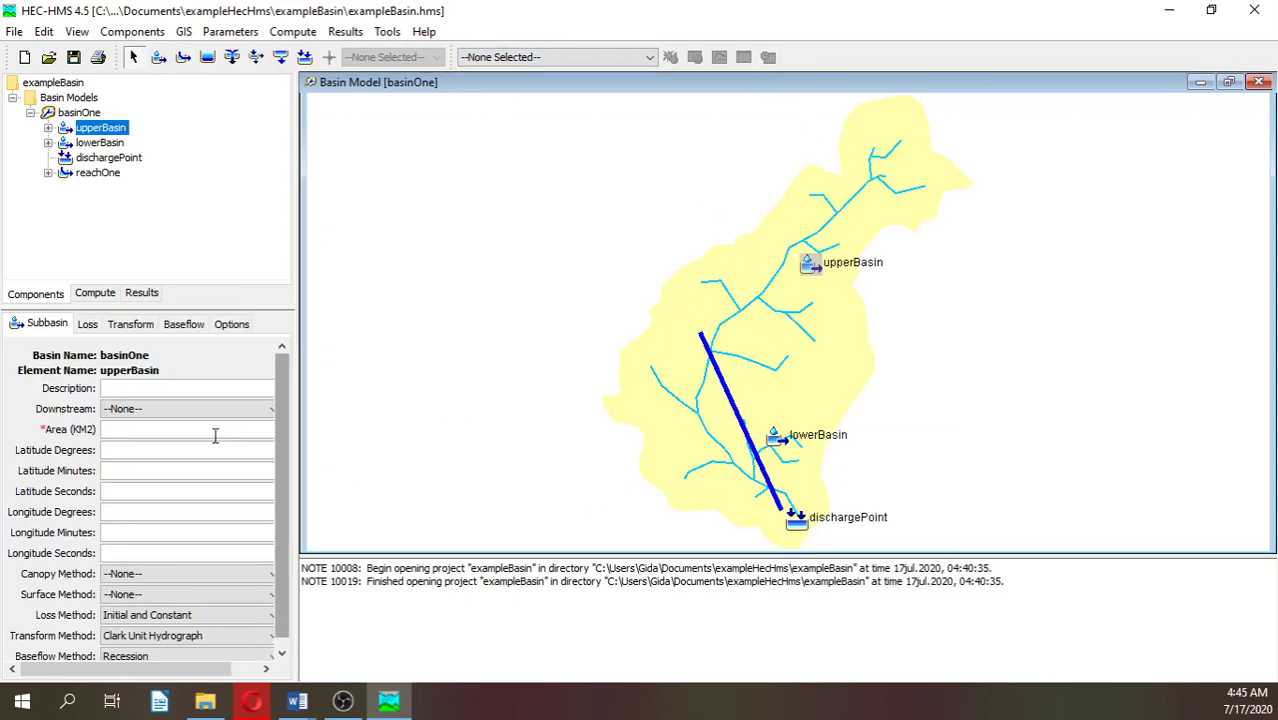
pyautogui.click(177, 408)
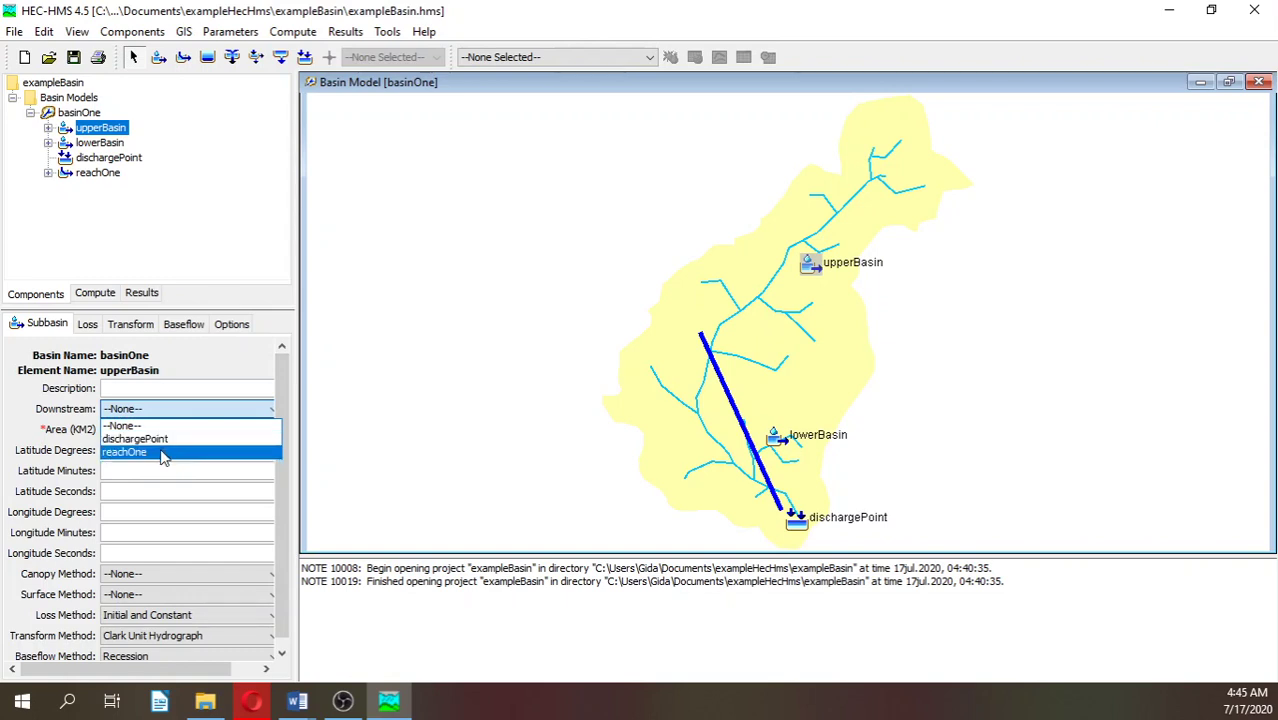
pyautogui.click(163, 451)
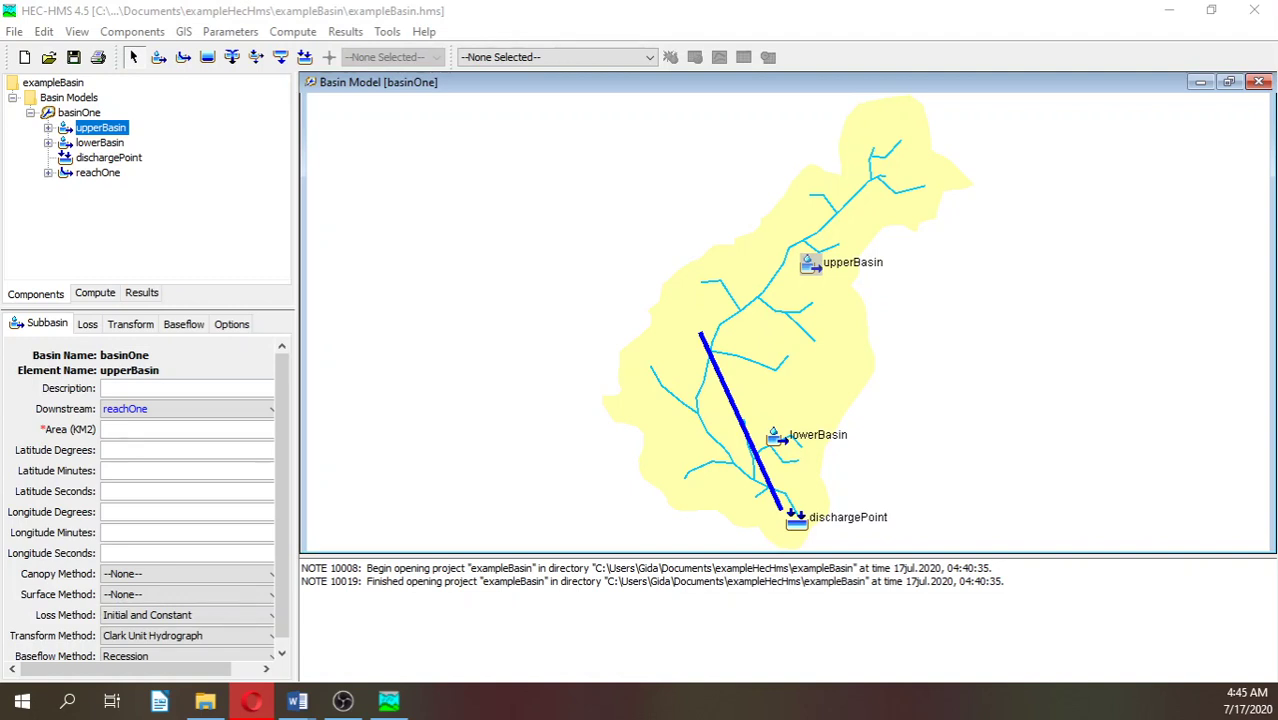
pyautogui.click(137, 431)
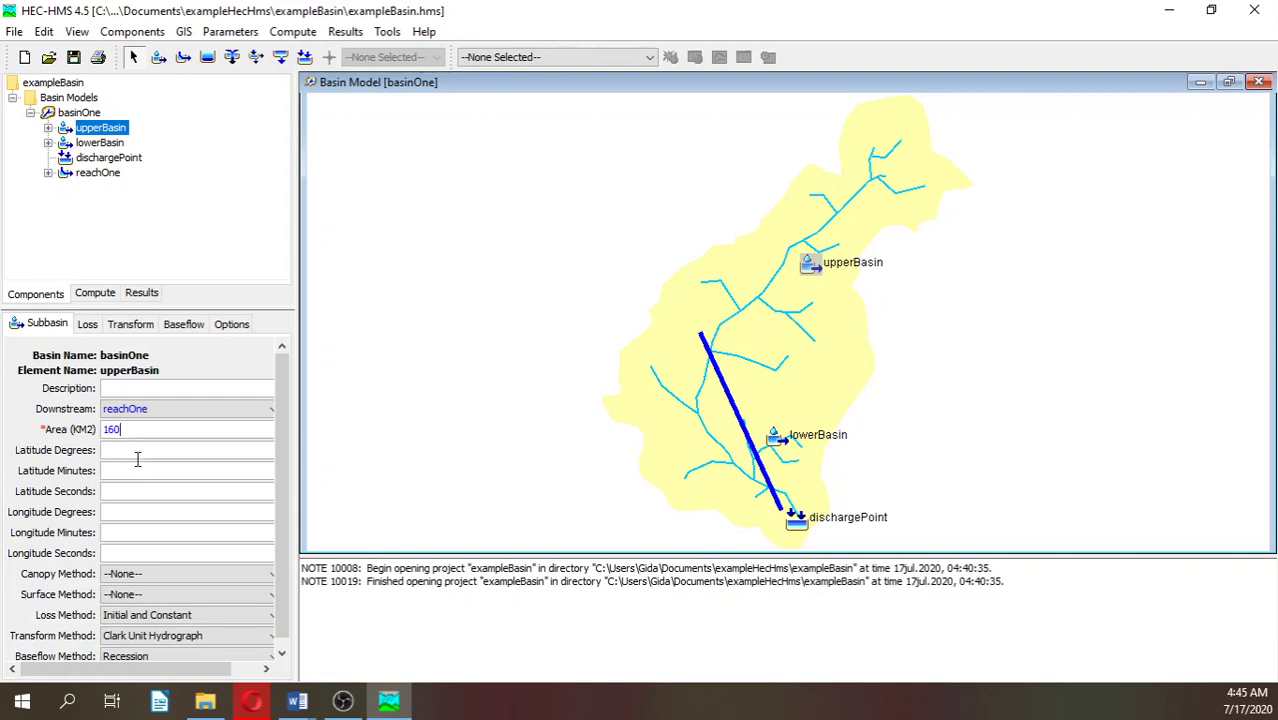
pyautogui.click(155, 617)
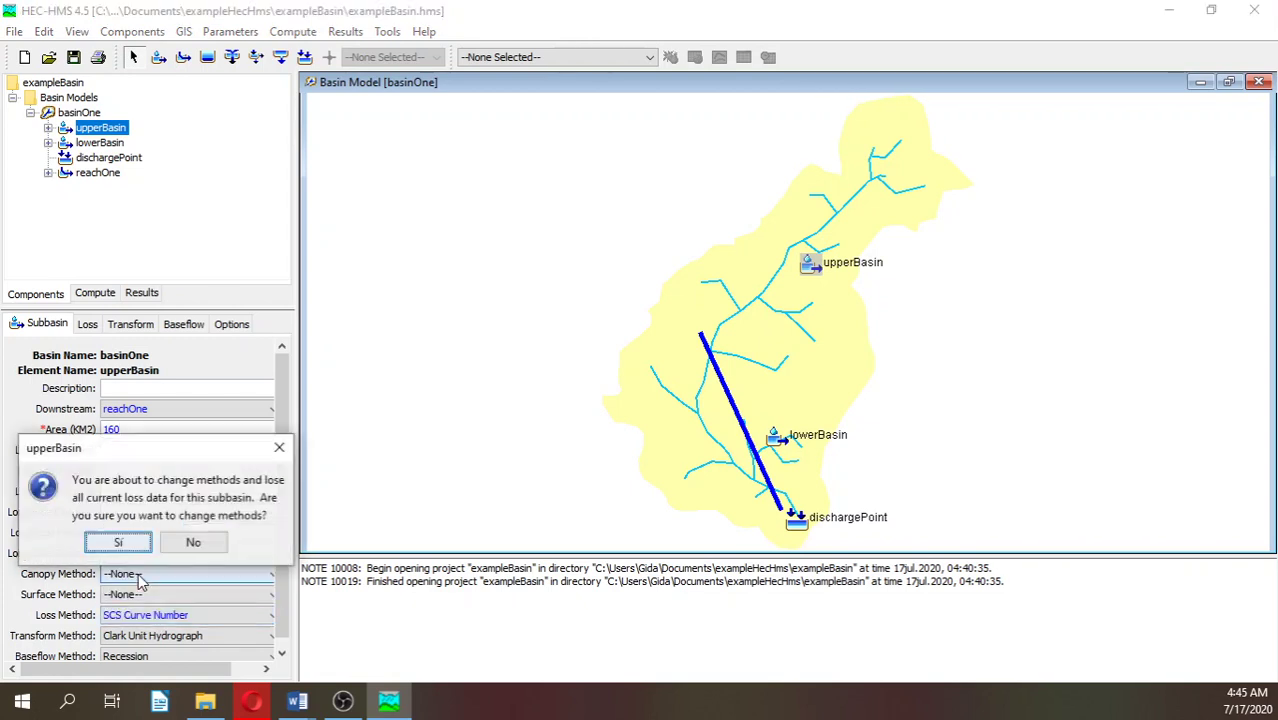
pyautogui.click(125, 545)
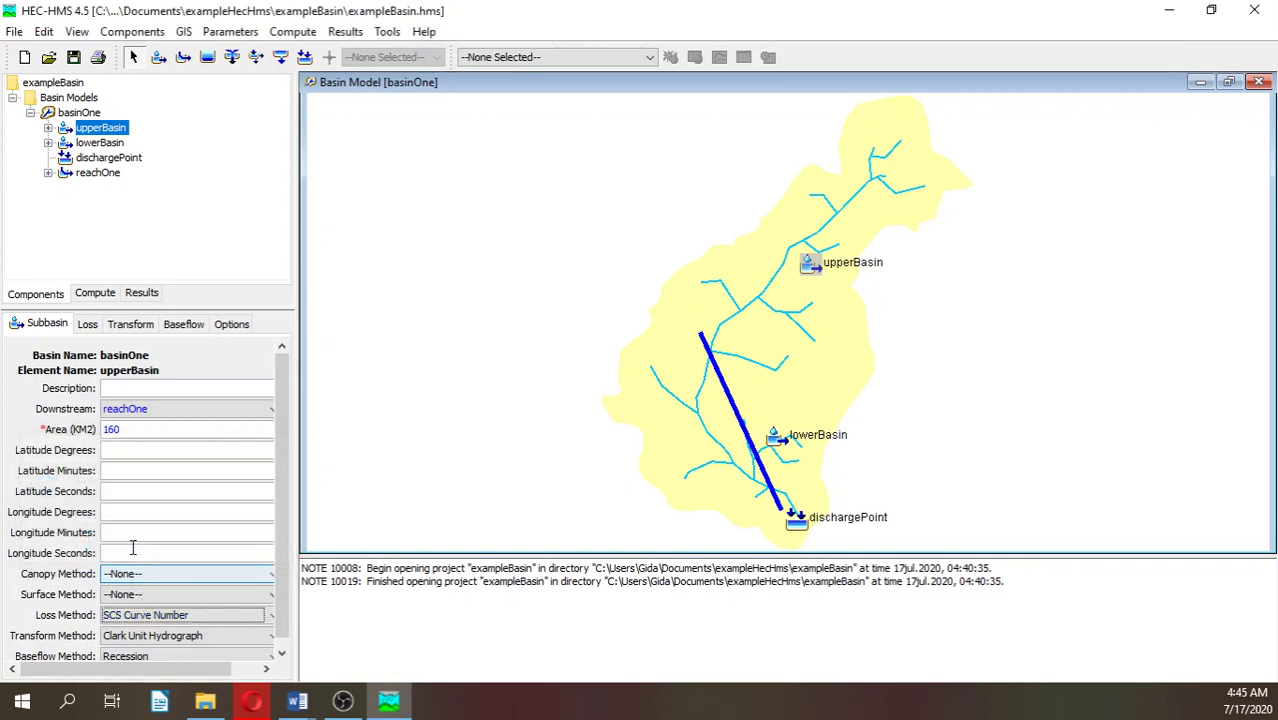
# Switch upperBasin's transform from Snyder to SCS Unit Hydrograph, confirming the change.
pyautogui.click(148, 634)
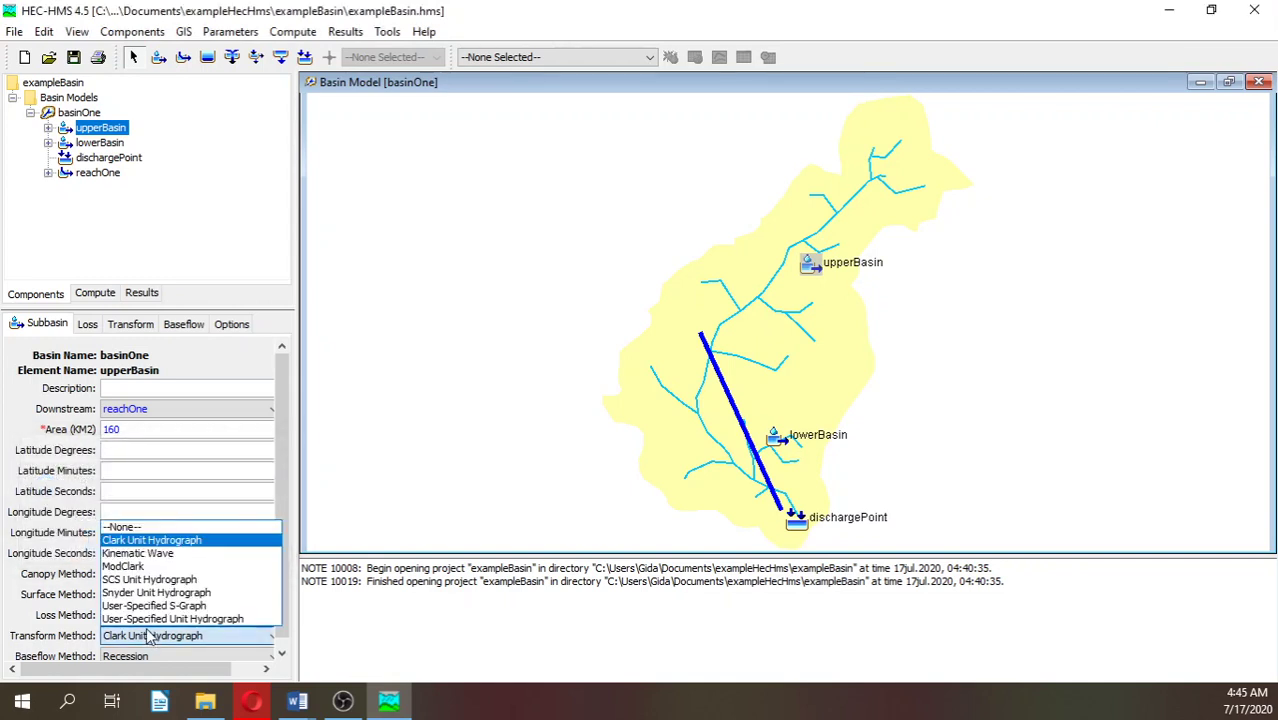
pyautogui.click(125, 592)
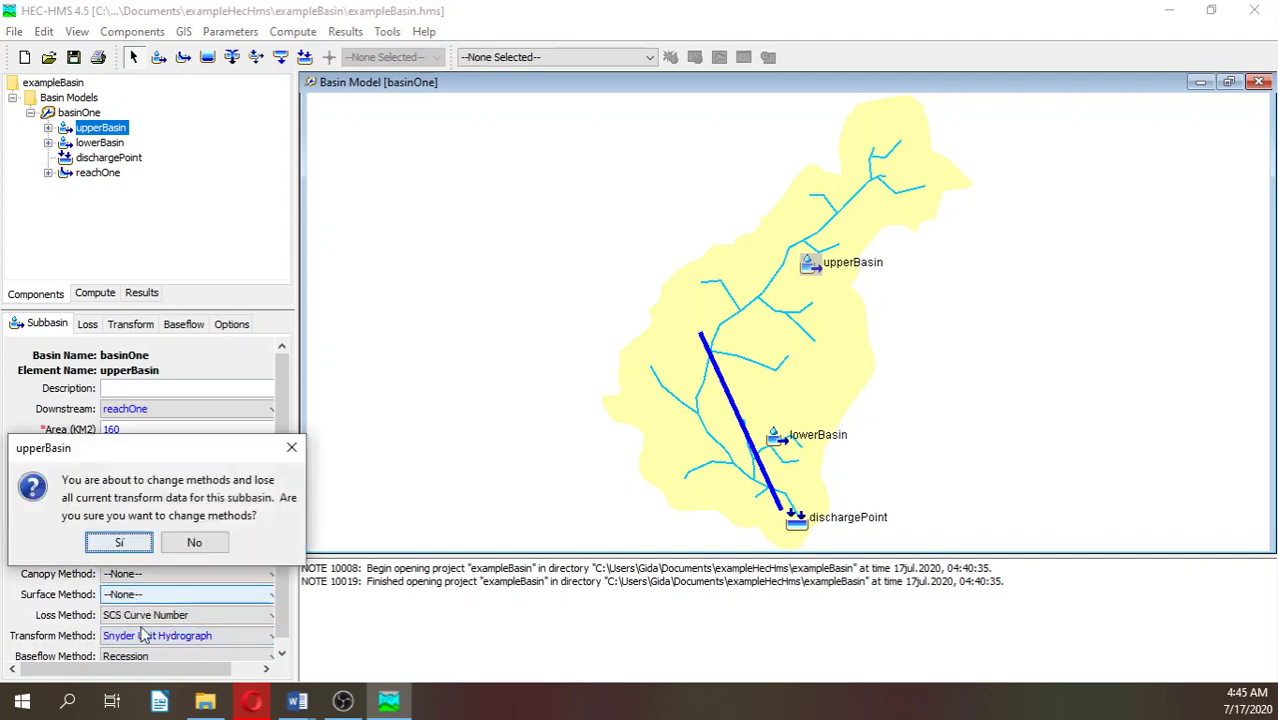
pyautogui.click(117, 541)
pyautogui.click(137, 640)
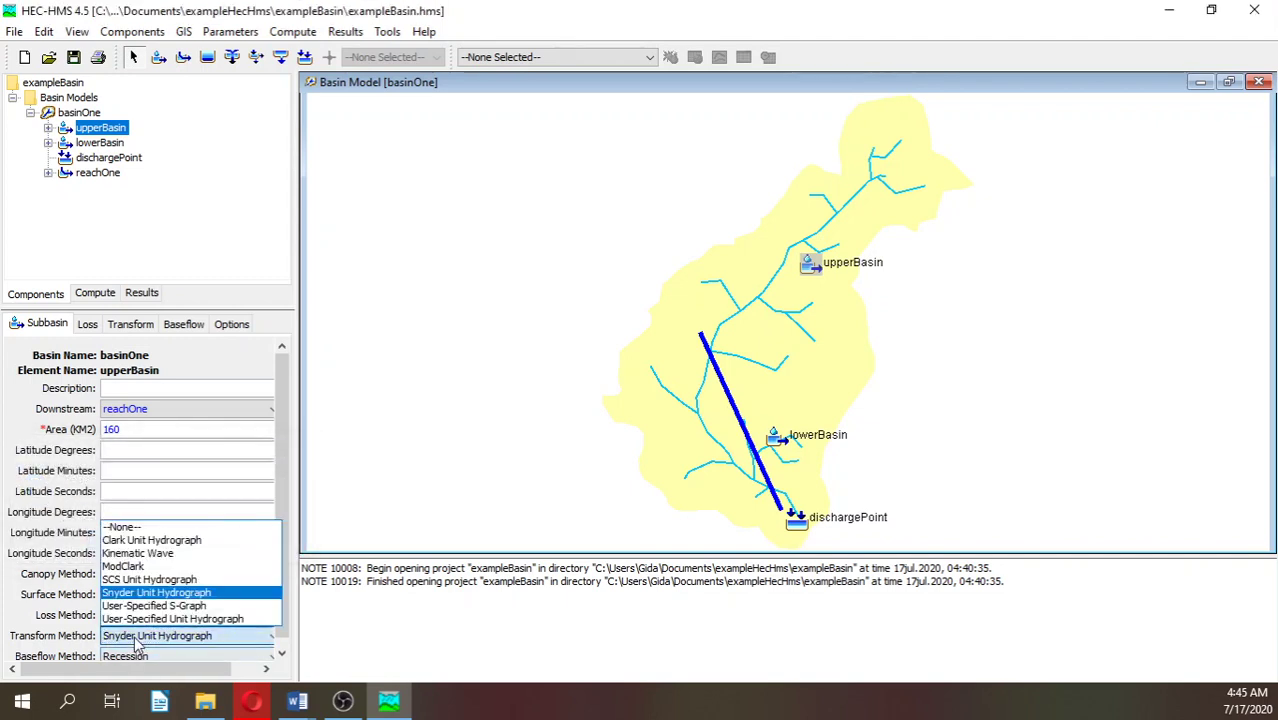
pyautogui.click(130, 579)
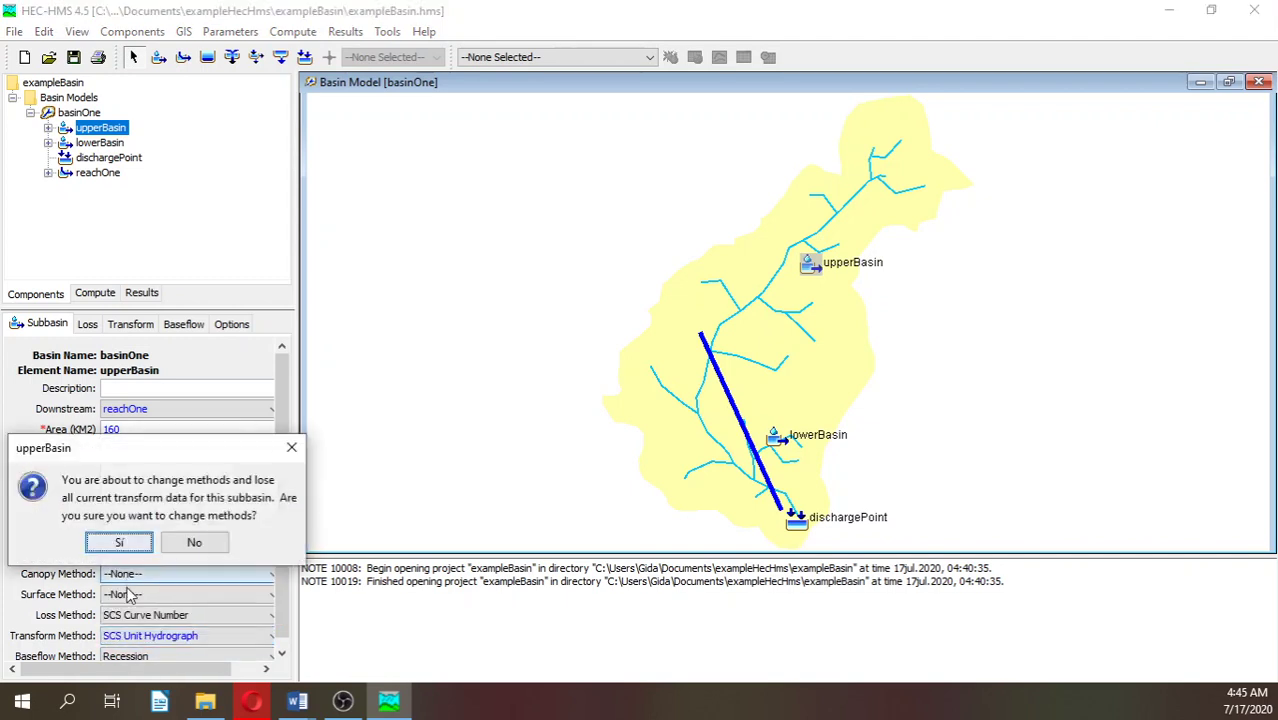
pyautogui.click(118, 548)
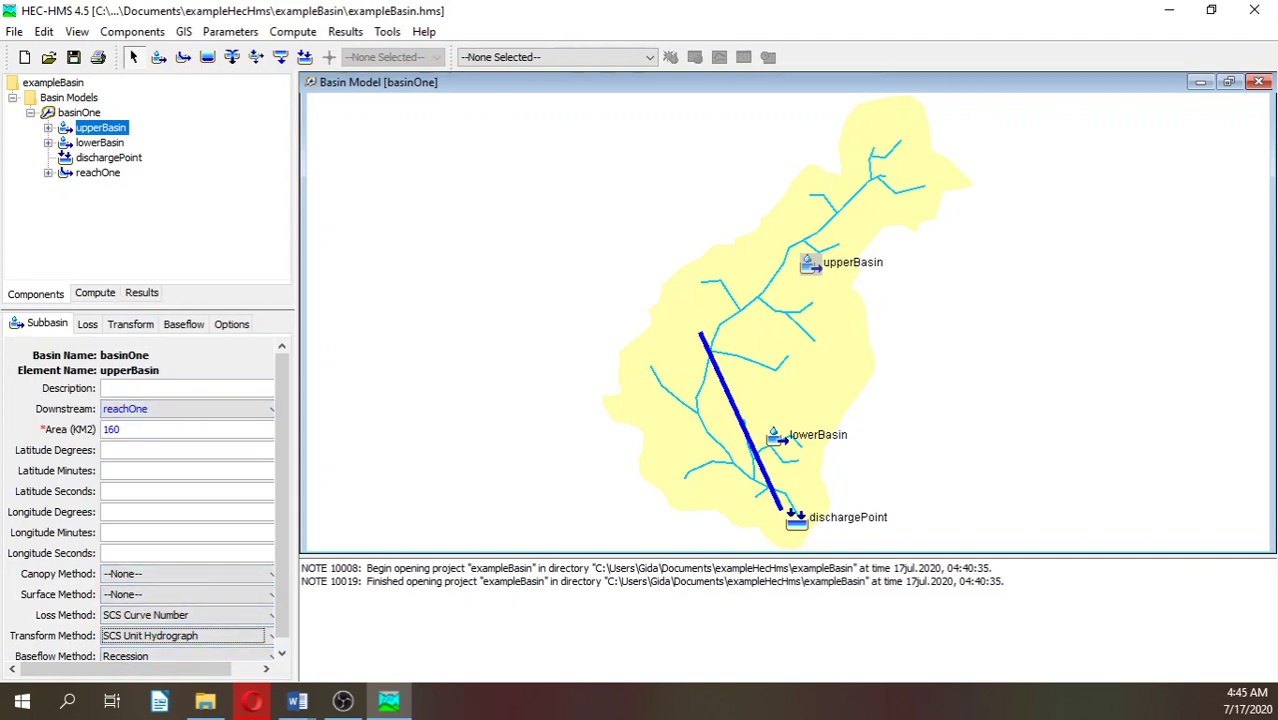
pyautogui.press('F12')
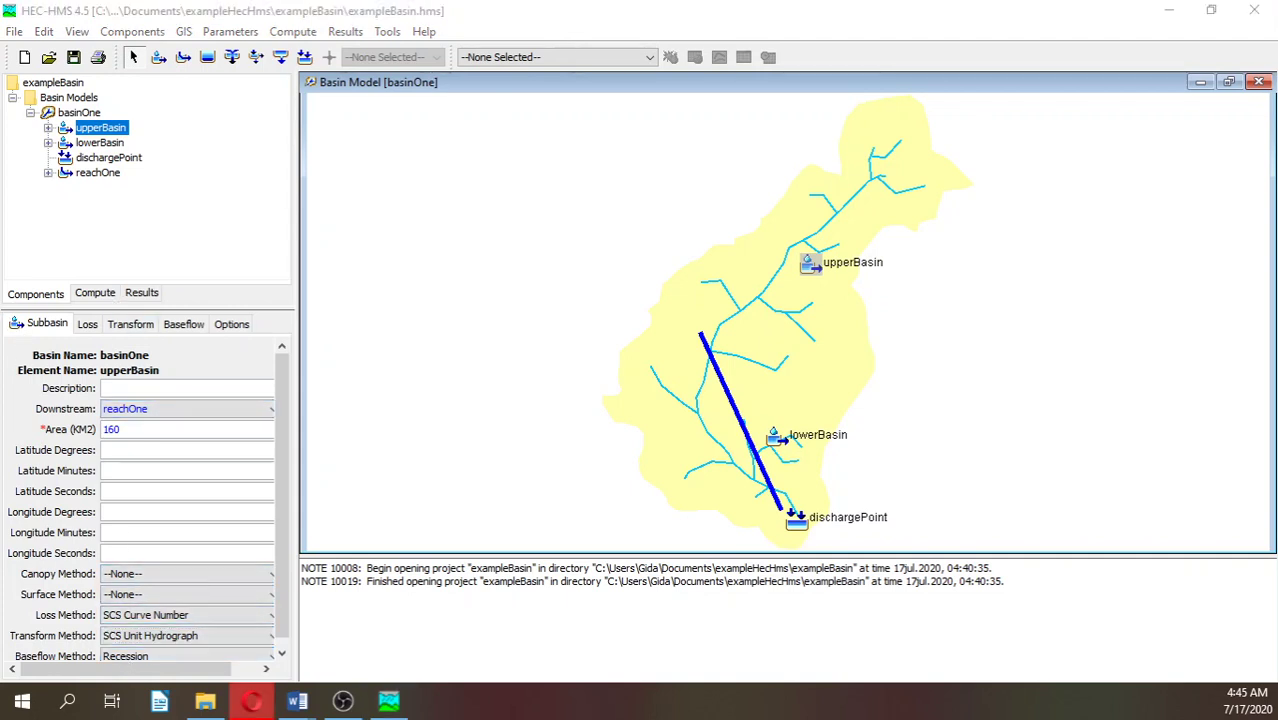
# On the Loss tab, enter initial abstraction 41 mm and curve number 55, keeping 0.0% impervious.
pyautogui.click(87, 326)
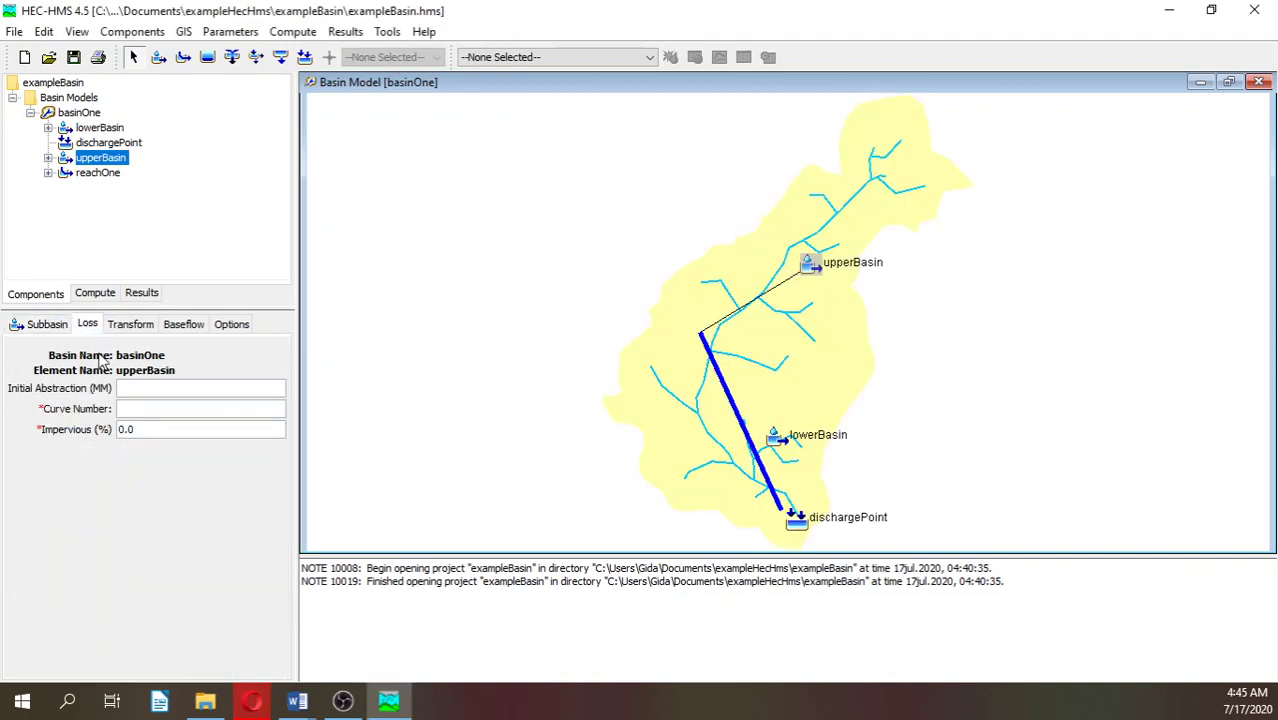
pyautogui.click(166, 390)
pyautogui.write('41')
pyautogui.write('55')
pyautogui.doubleClick(134, 429)
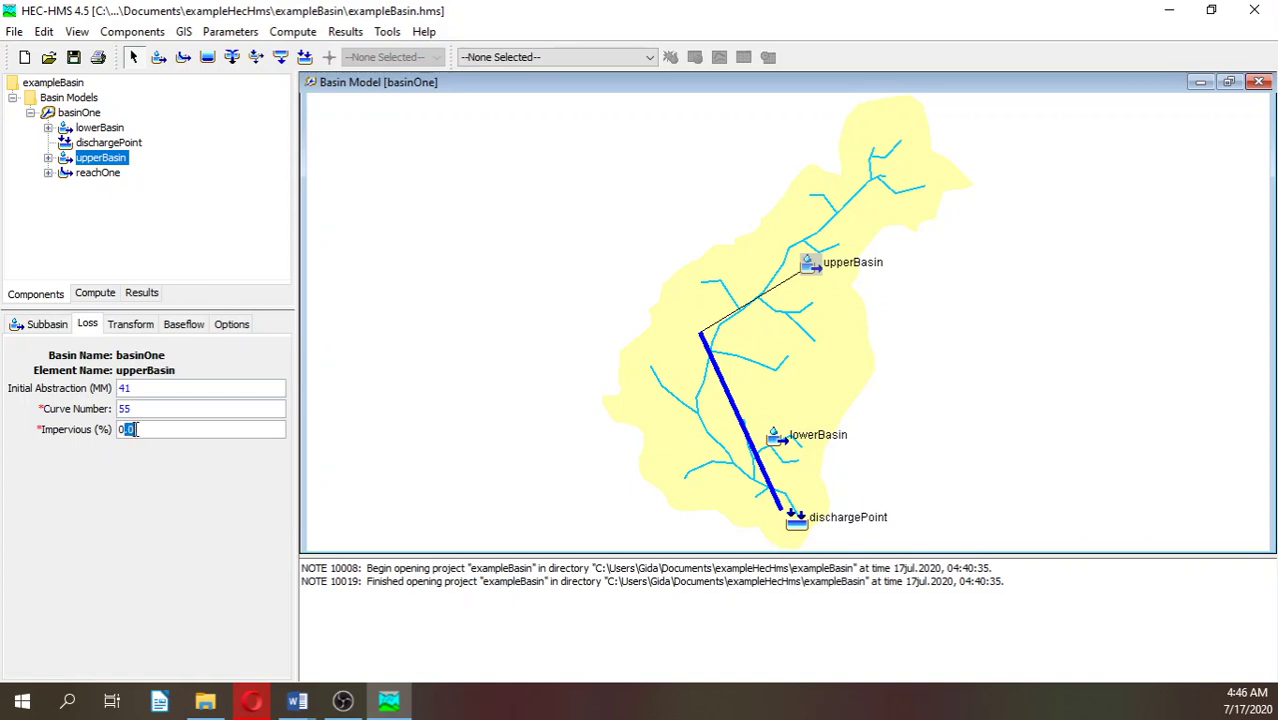
# Set upperBasin's transform lag time to 200 minutes.
pyautogui.click(128, 328)
pyautogui.click(118, 408)
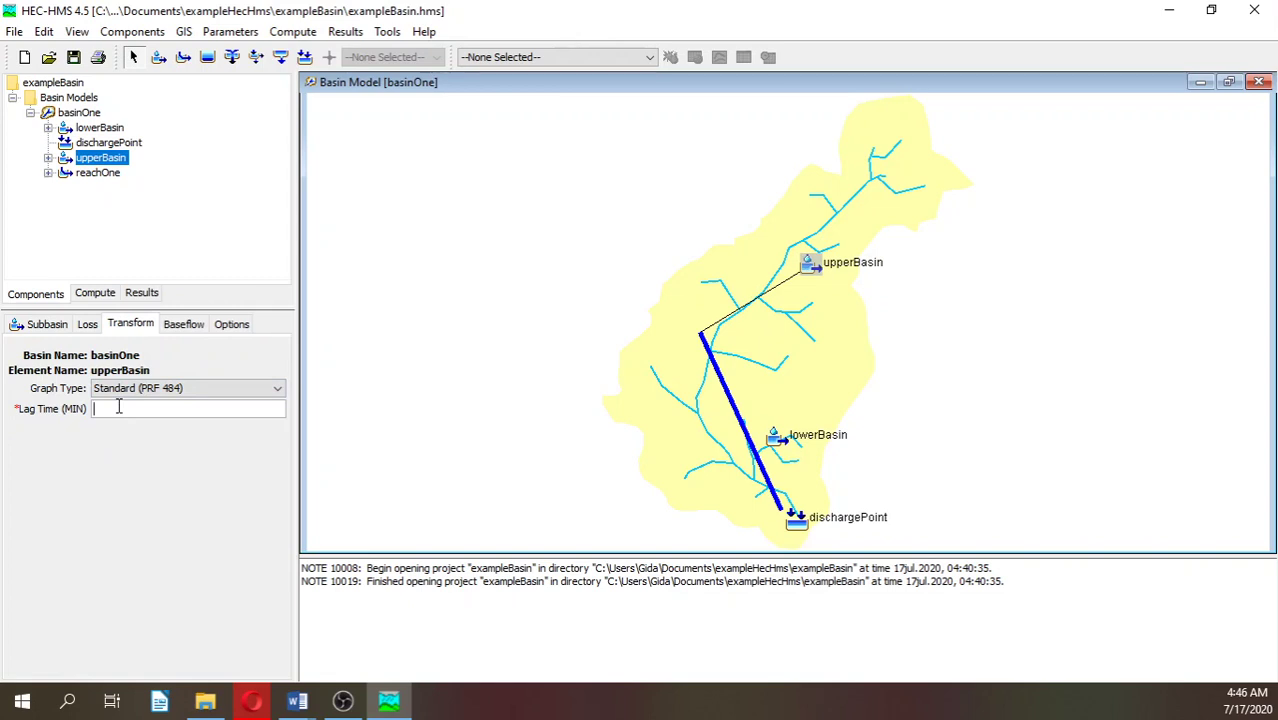
pyautogui.write('200')
# Give upperBasin baseflow initial discharge 30 m3/s, recession .9, ratio .25, then select lowerBasin.
pyautogui.click(196, 330)
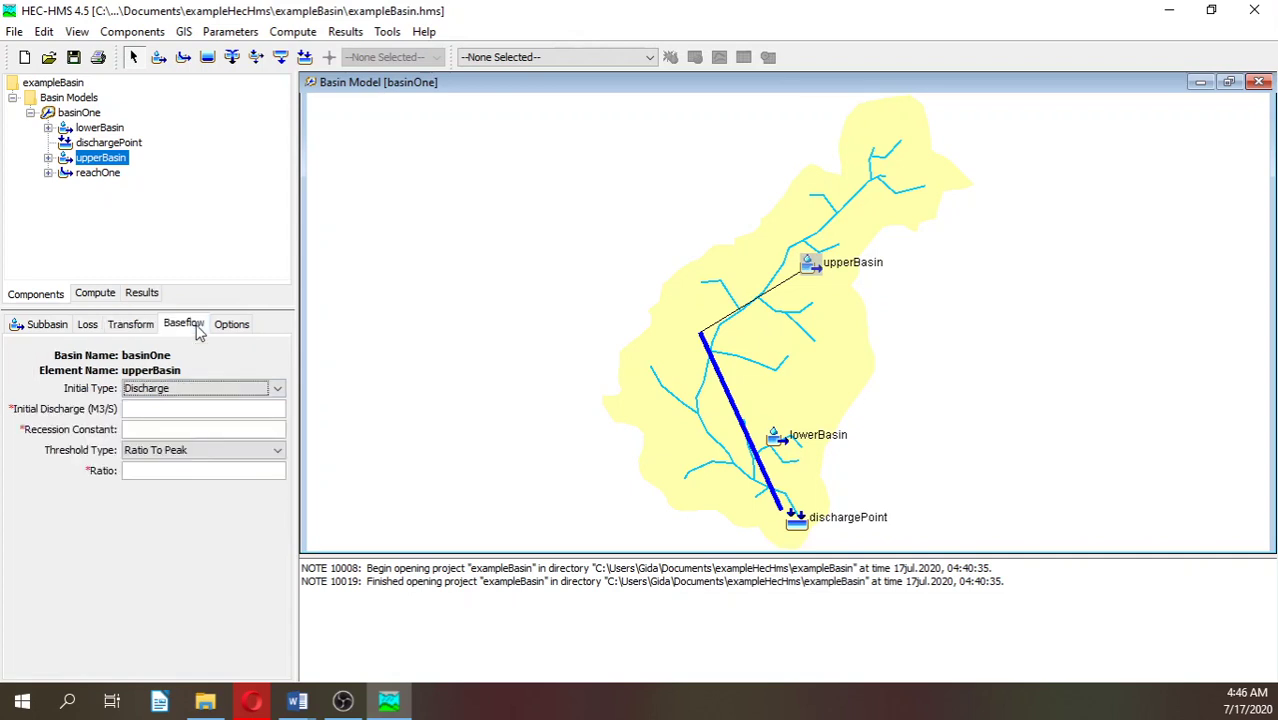
pyautogui.click(156, 410)
pyautogui.write('30')
pyautogui.click(140, 432)
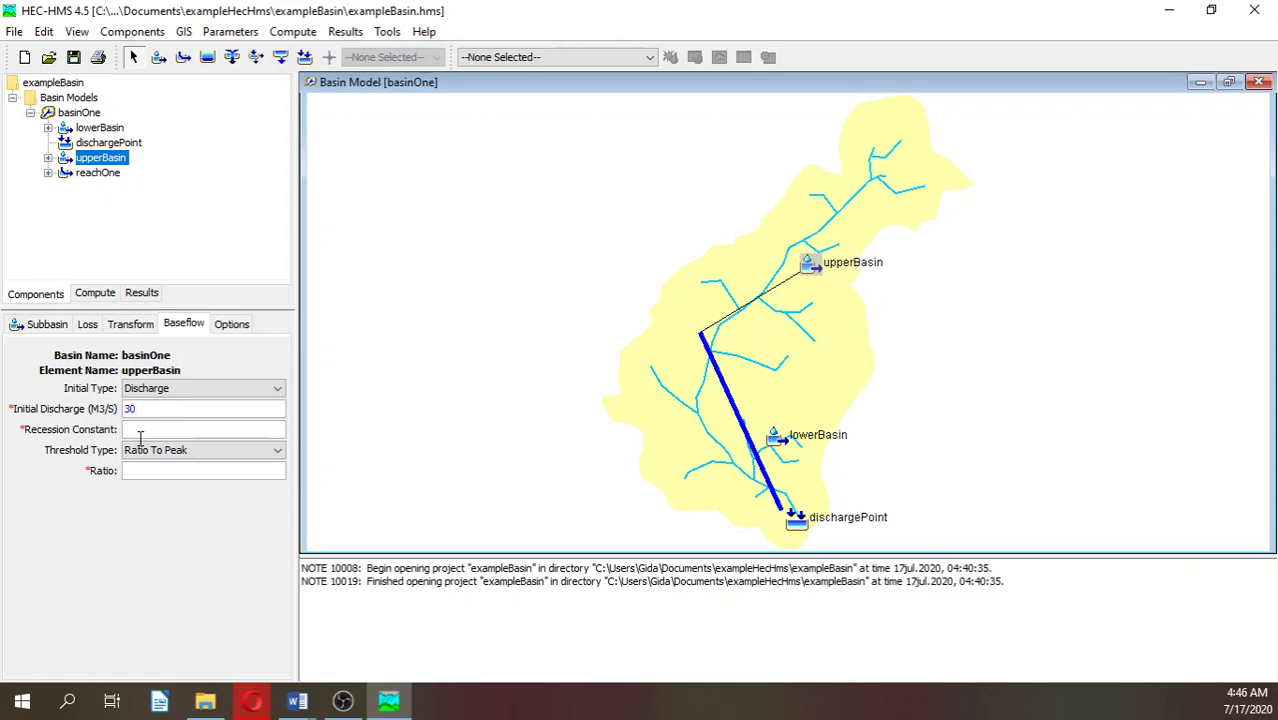
pyautogui.write('.9')
pyautogui.press('Tab')
pyautogui.click(140, 474)
pyautogui.write('.25')
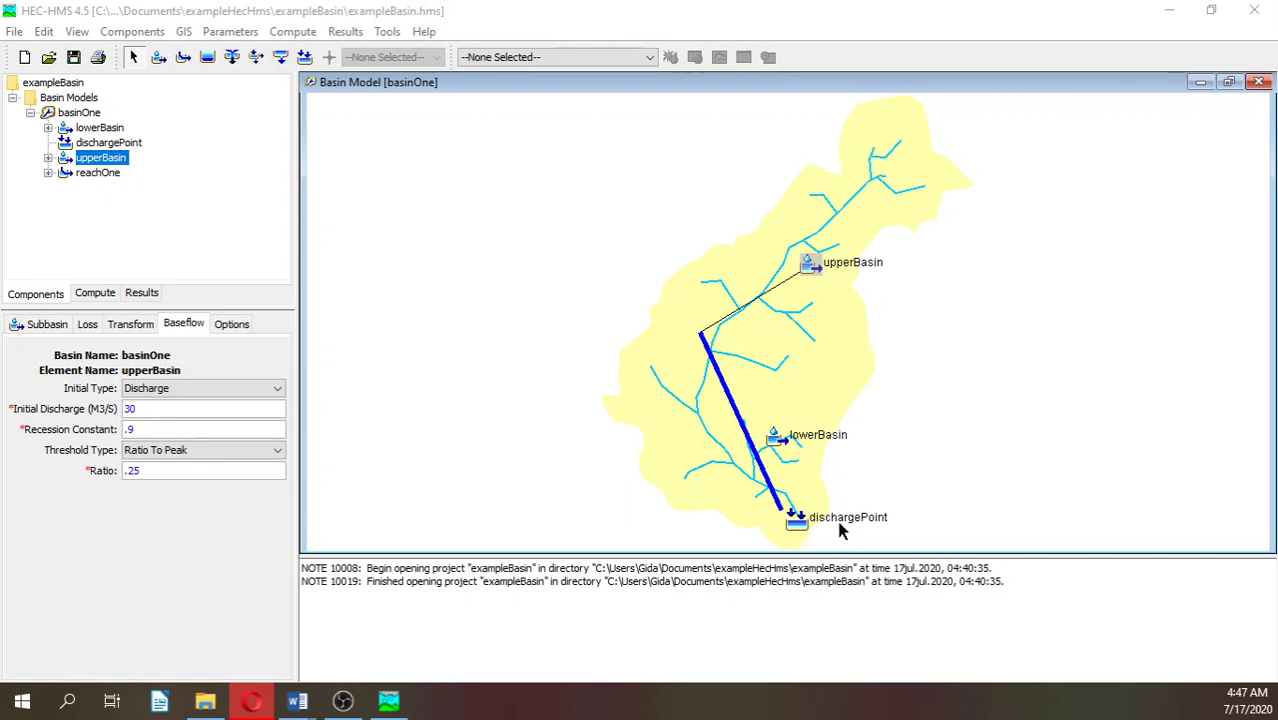
pyautogui.click(788, 444)
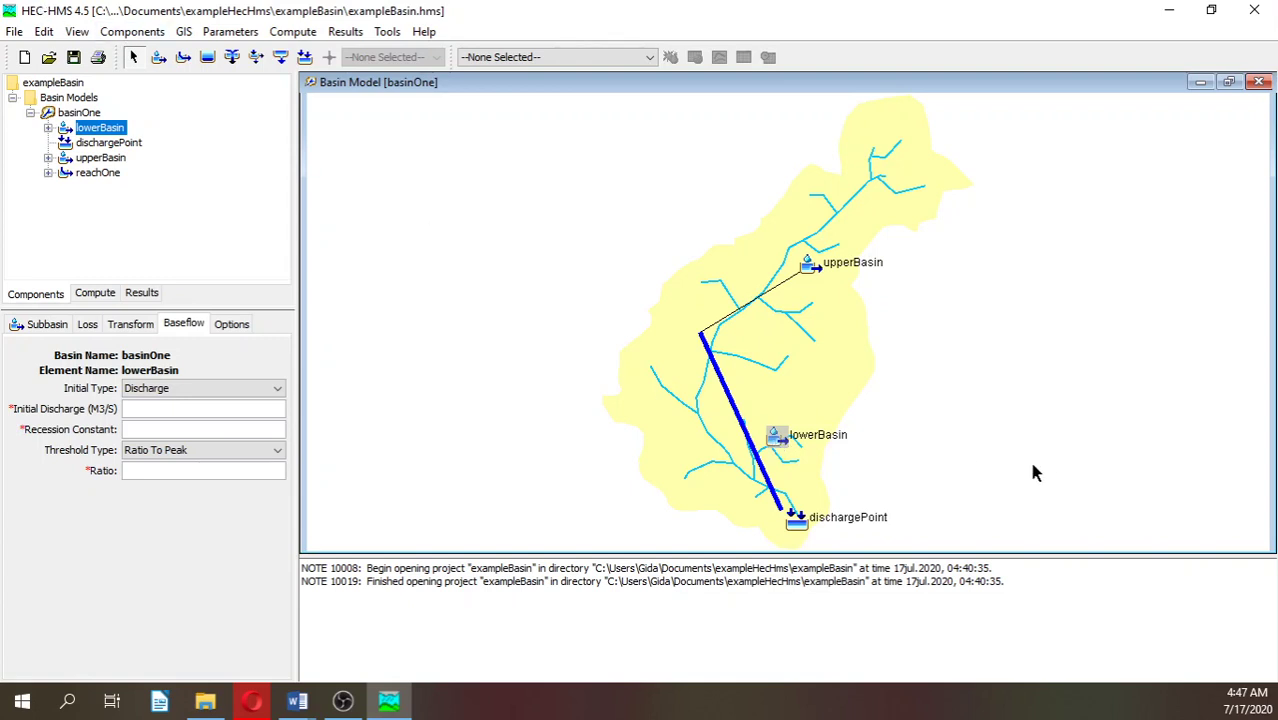
# Route lowerBasin's outflow to dischargePoint and set its area to 53 km2.
pyautogui.click(30, 324)
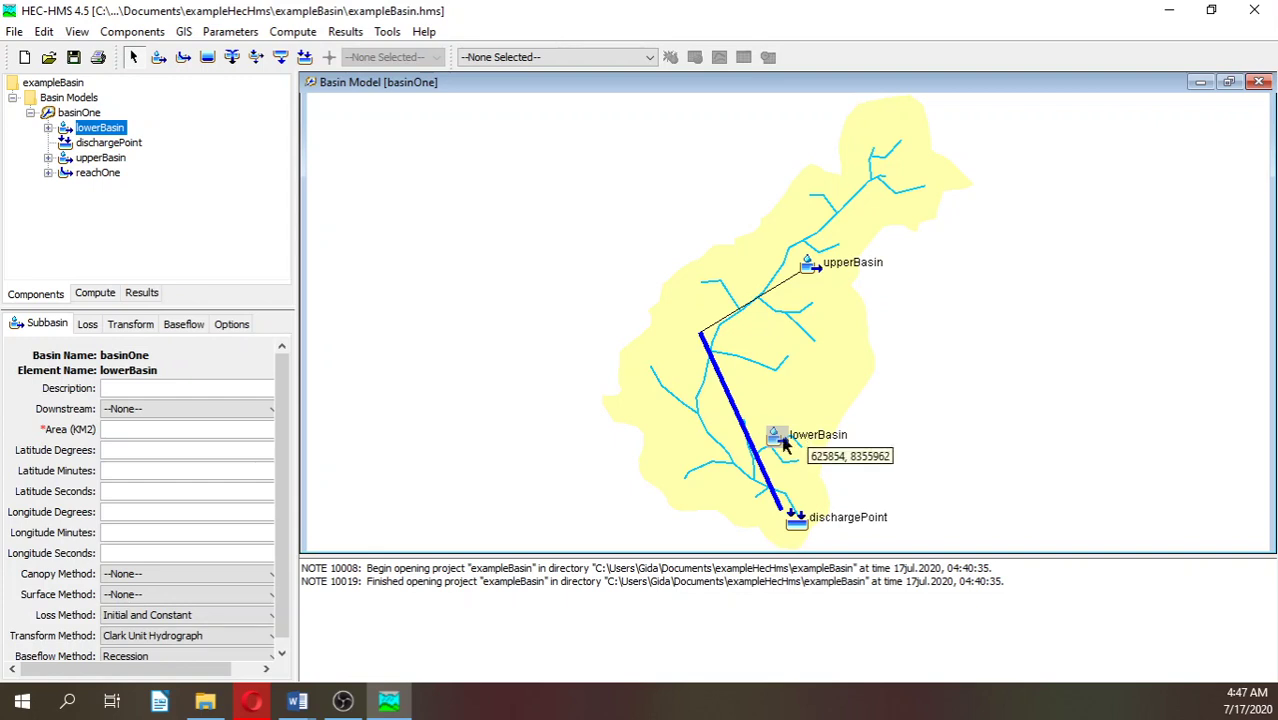
pyautogui.click(142, 414)
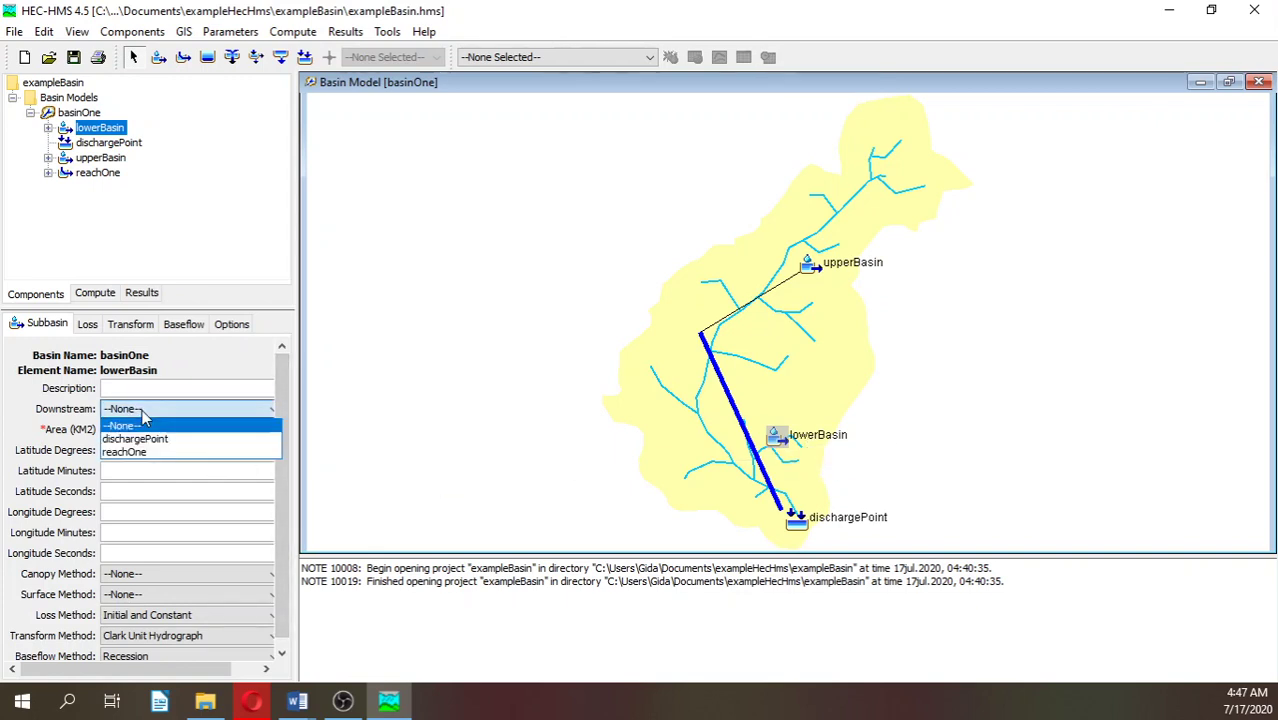
pyautogui.click(134, 439)
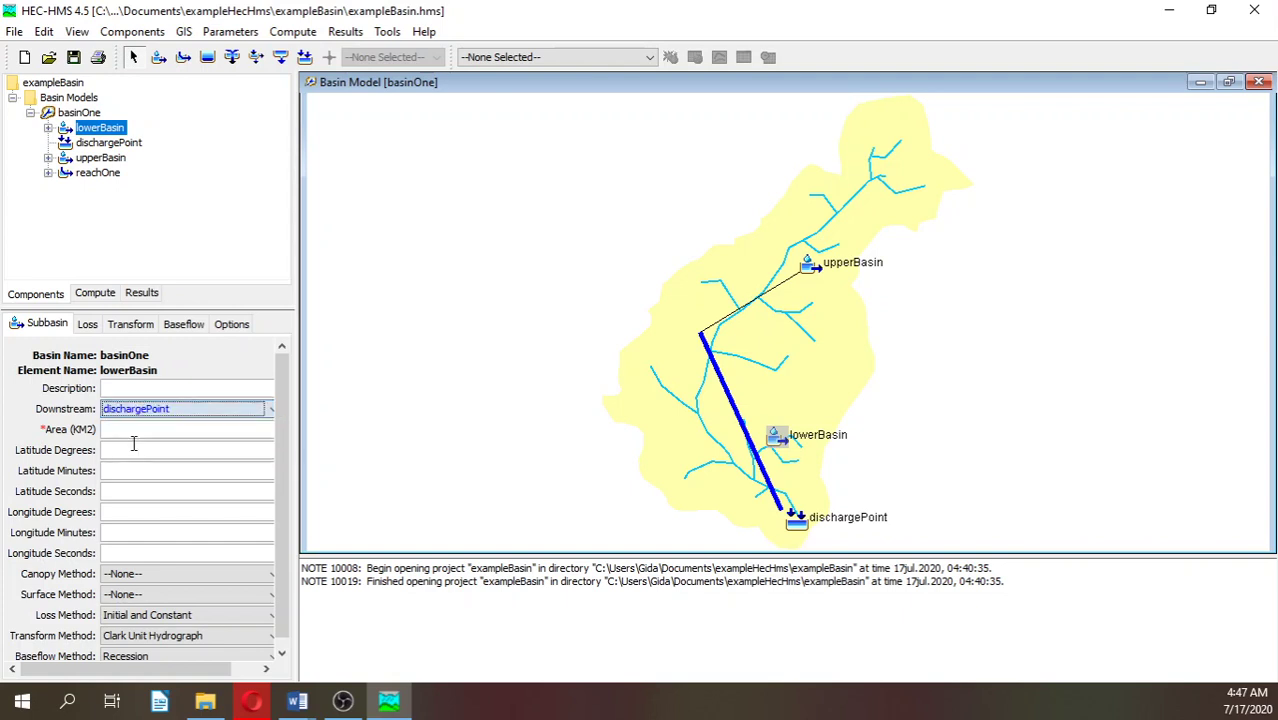
pyautogui.click(119, 429)
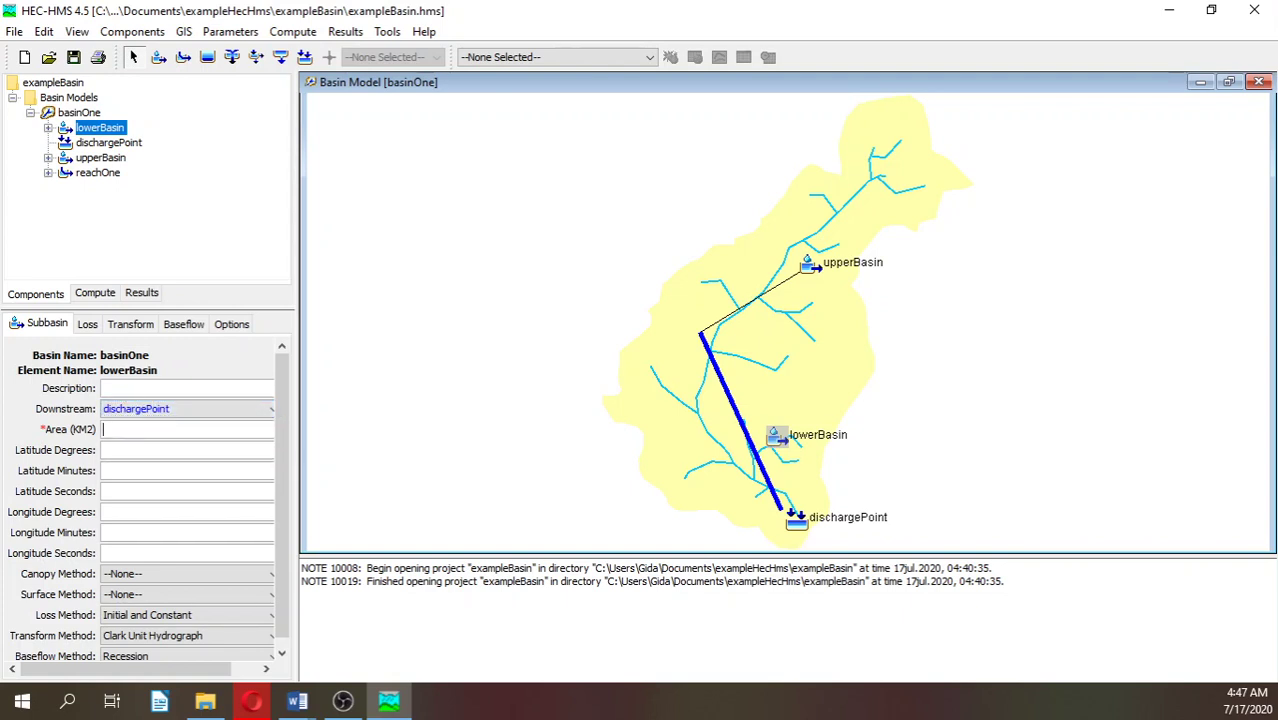
pyautogui.write('53')
# Choose SCS Curve Number loss and SCS Unit Hydrograph transform for lowerBasin.
pyautogui.click(208, 617)
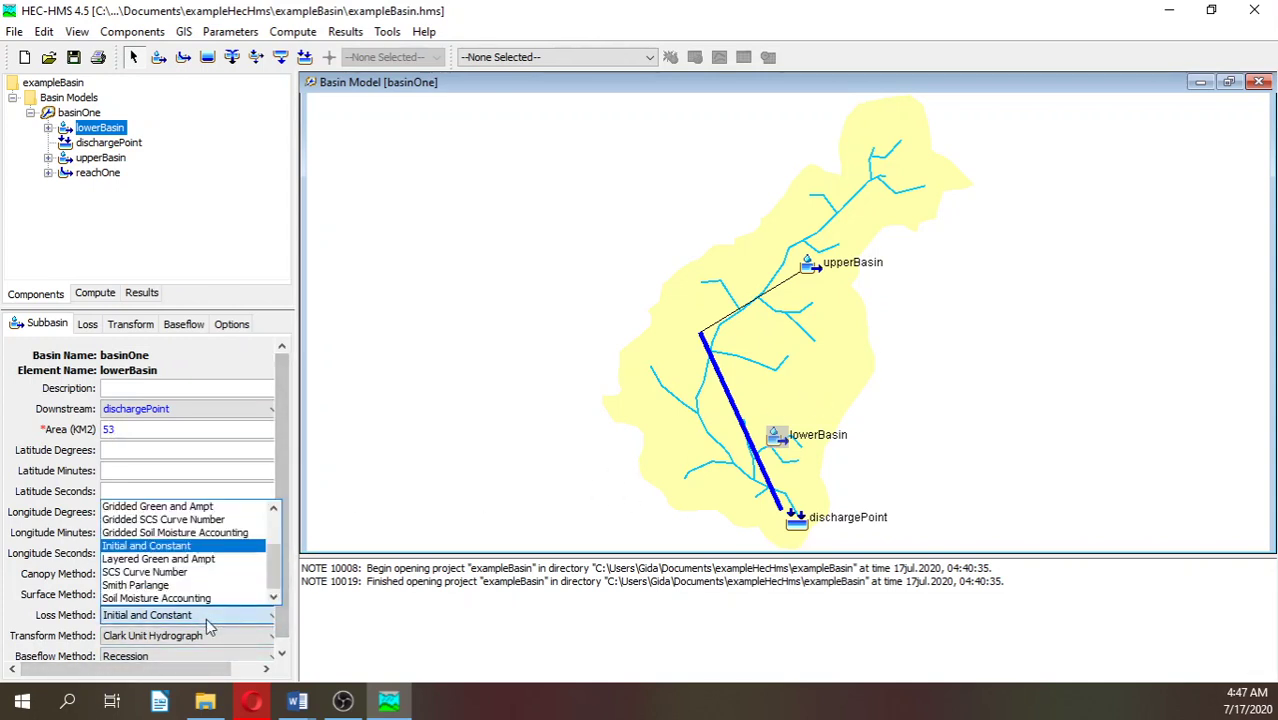
pyautogui.click(183, 574)
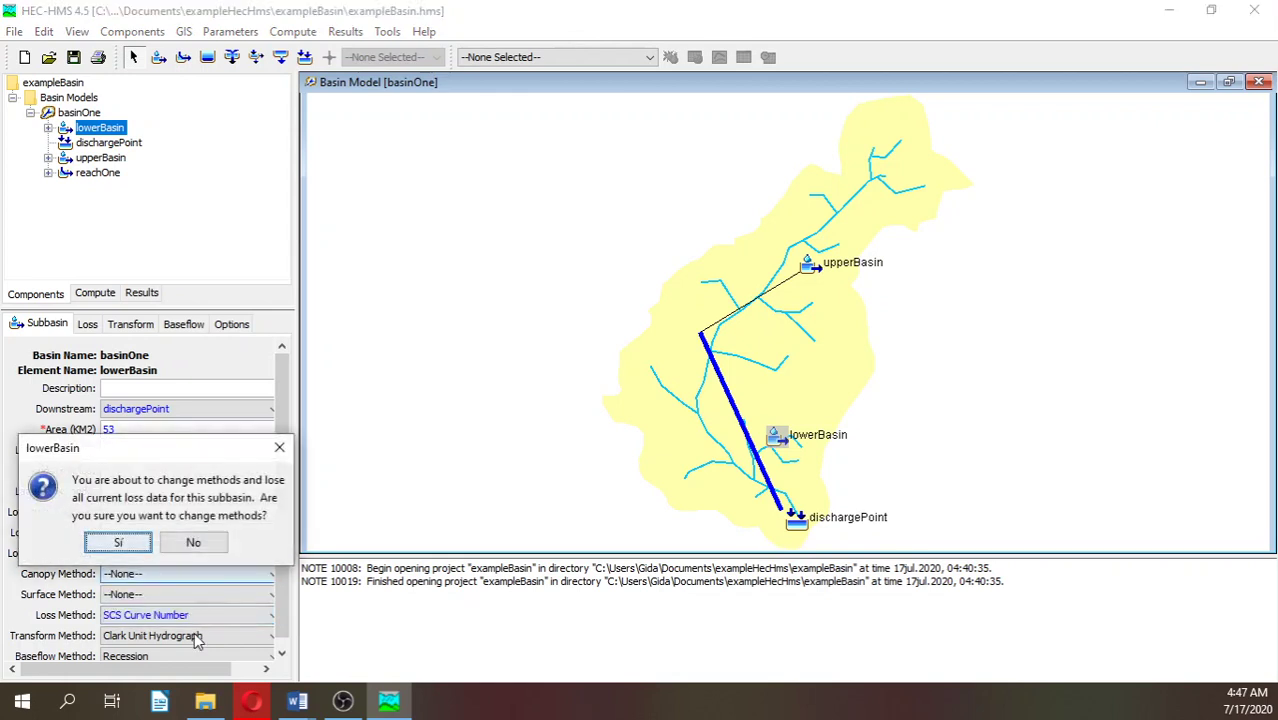
pyautogui.click(135, 542)
pyautogui.click(145, 637)
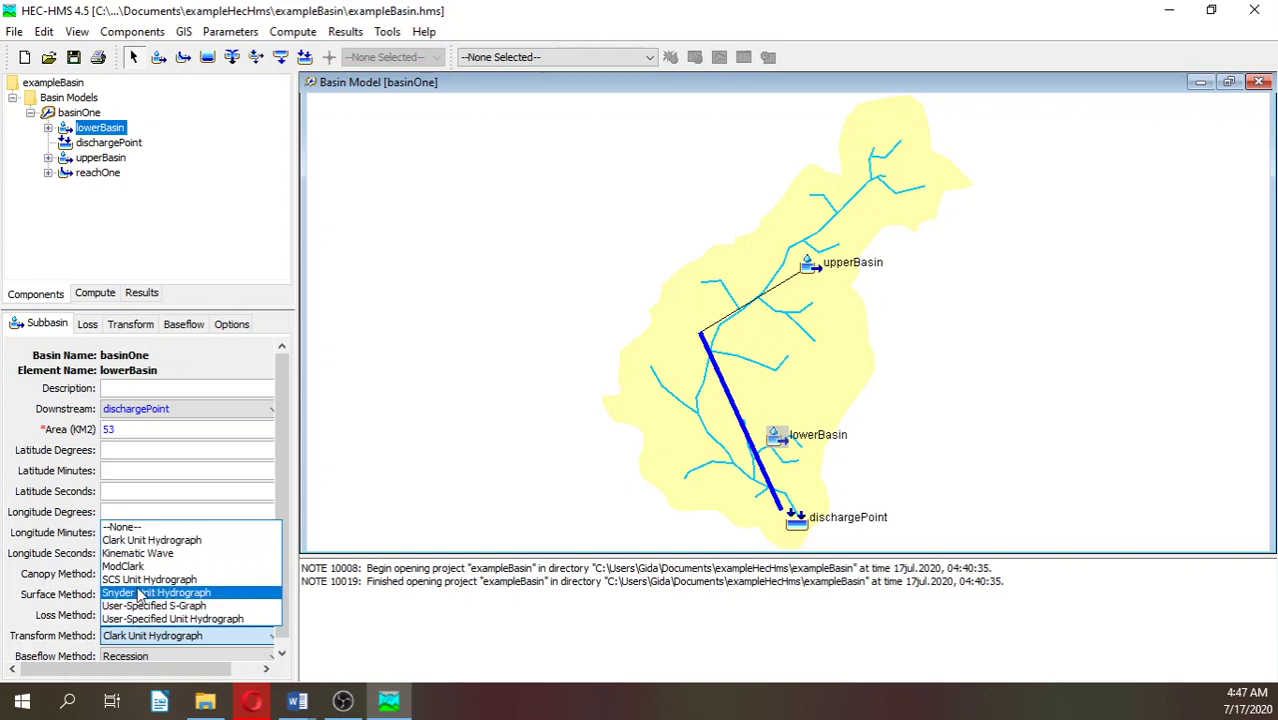
pyautogui.click(135, 579)
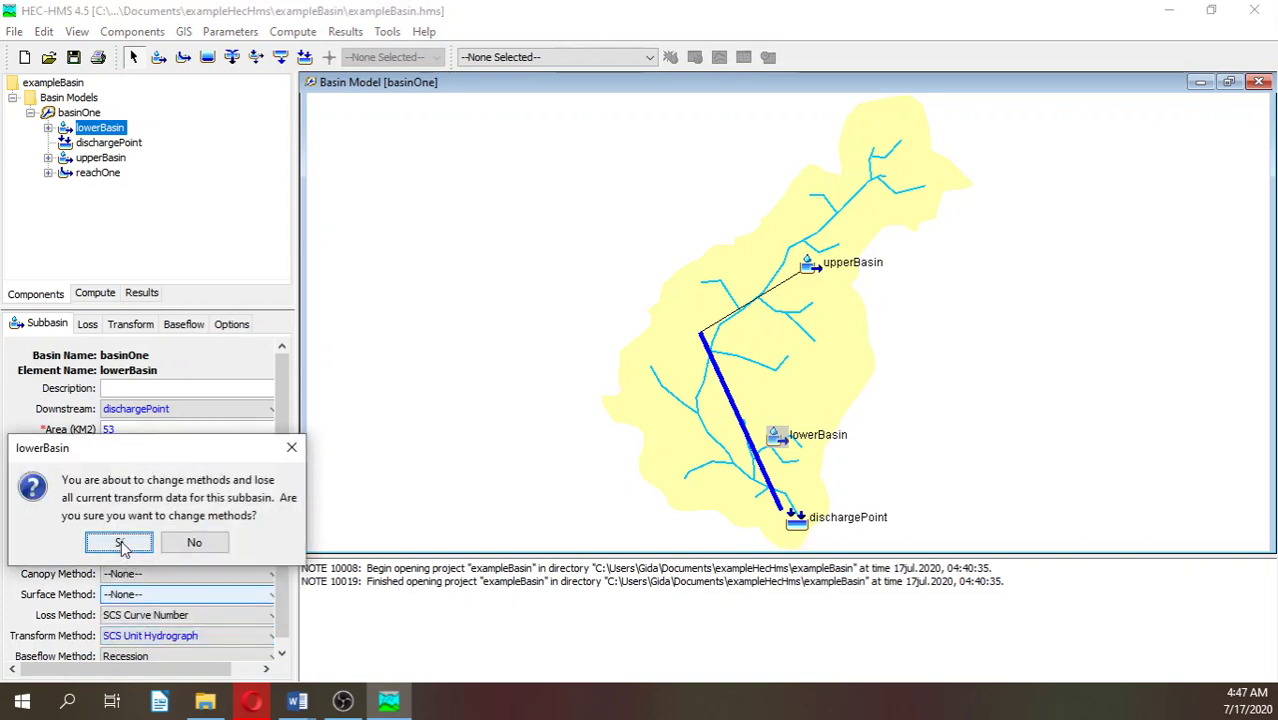
pyautogui.click(120, 542)
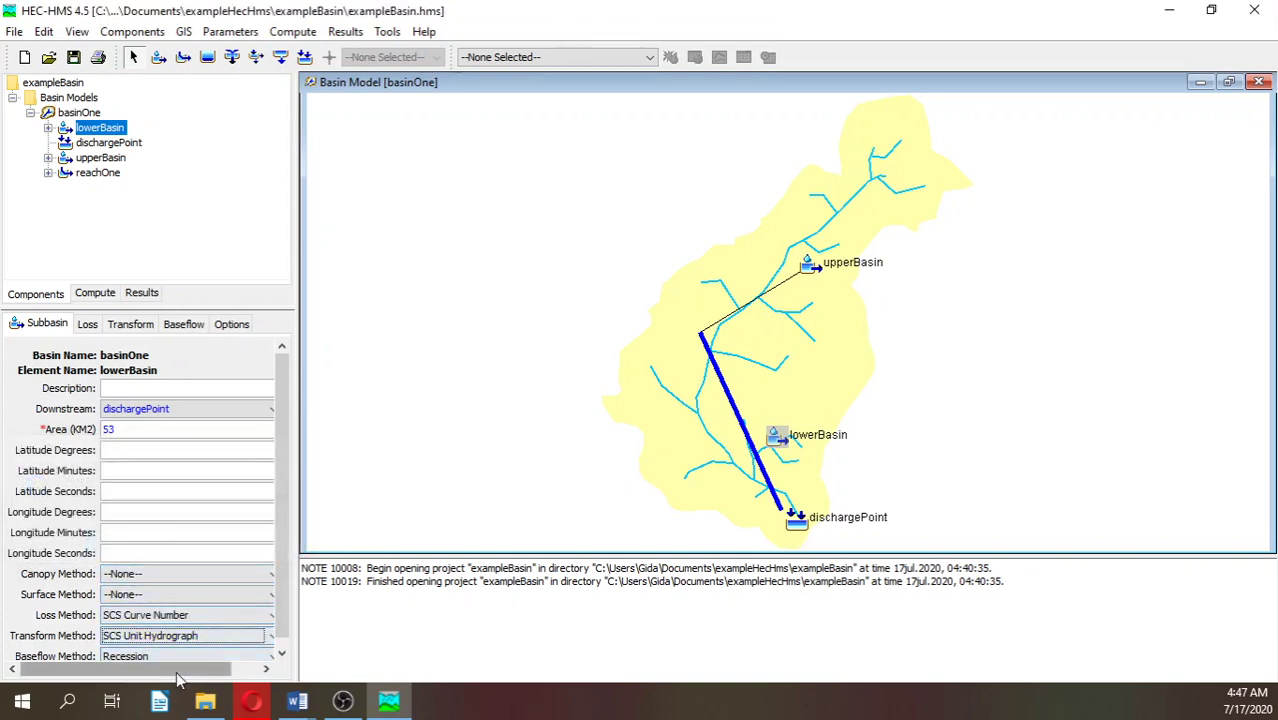
pyautogui.click(96, 328)
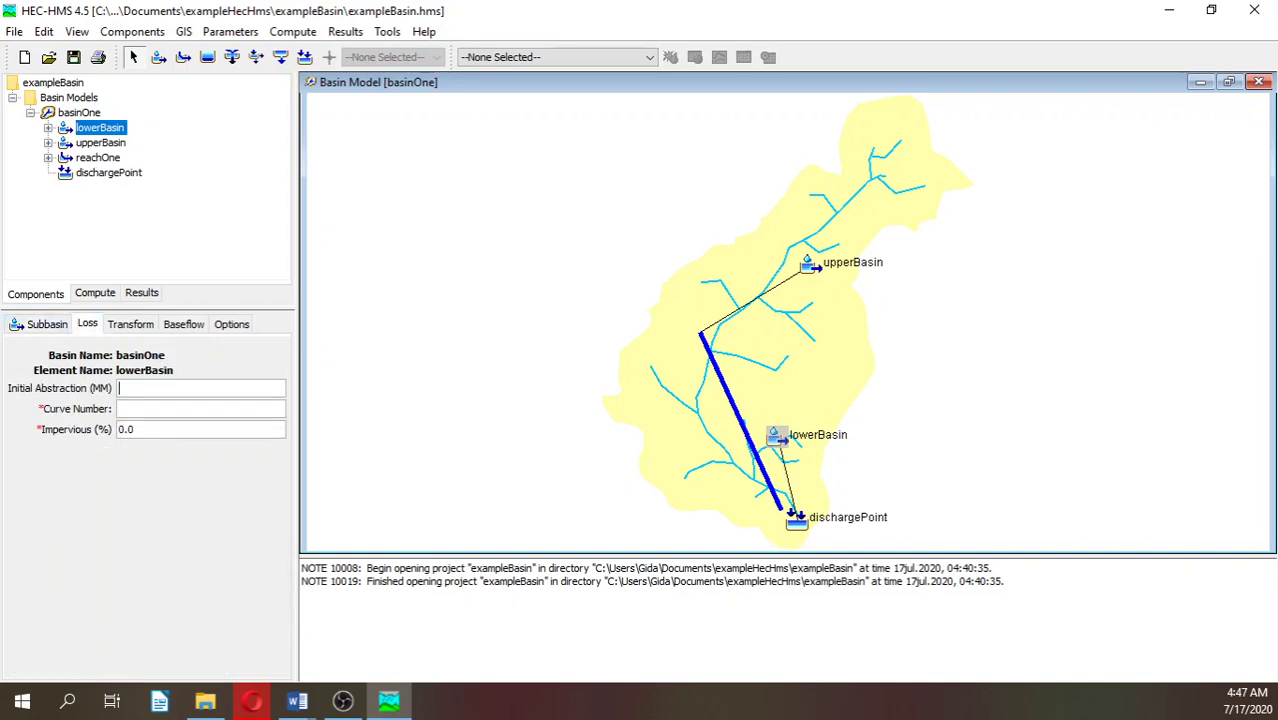
# Enter lowerBasin's initial abstraction of 68 mm and curve number 43.
pyautogui.hotkey('alt', 'Tab')
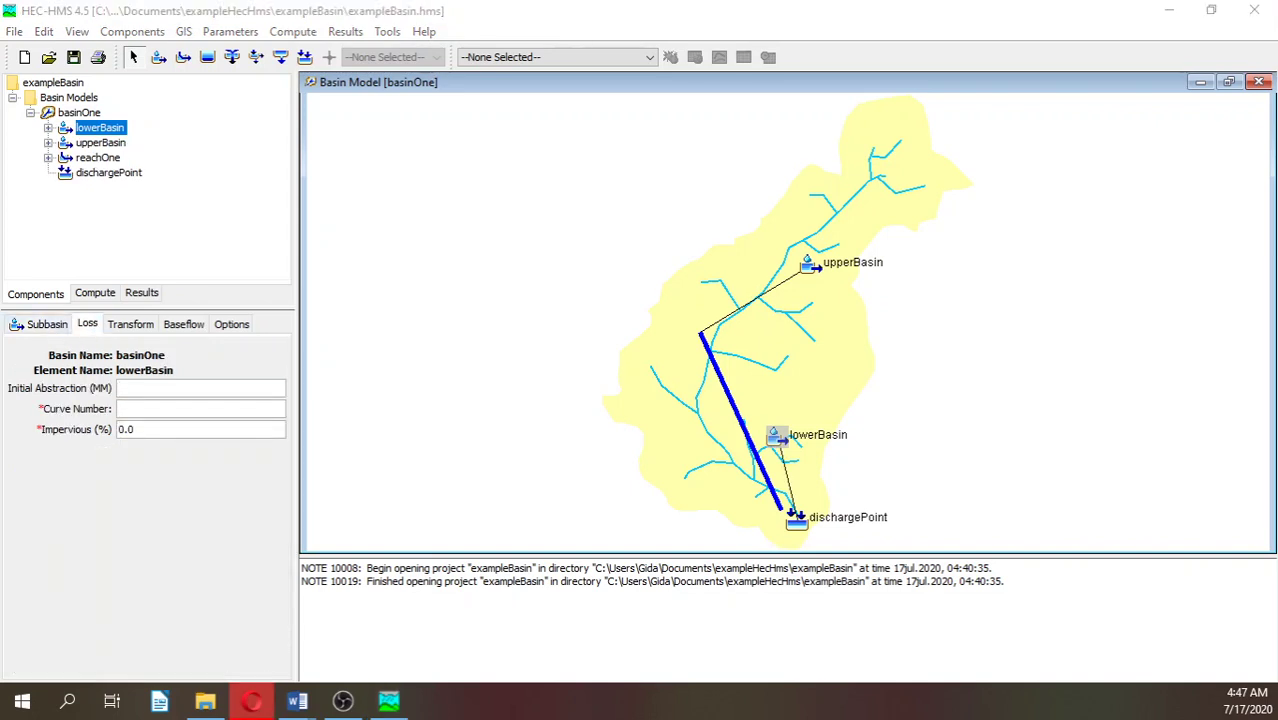
pyautogui.click(191, 388)
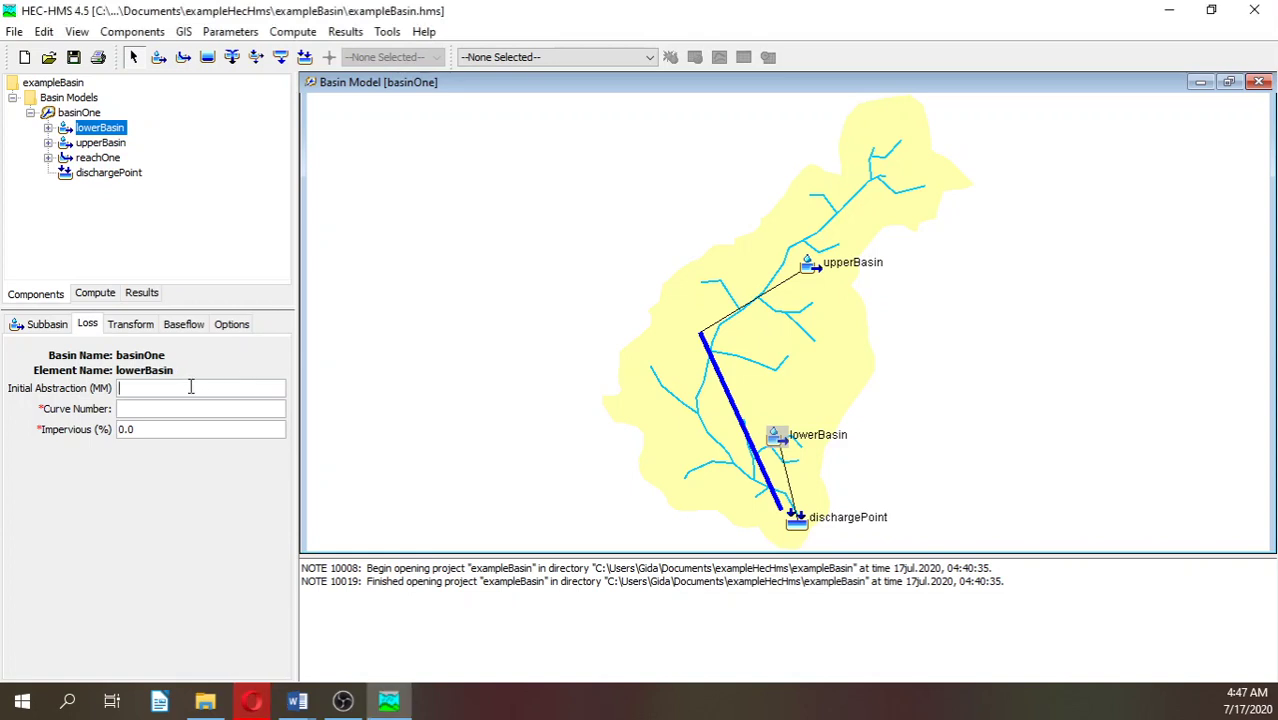
pyautogui.write('68')
pyautogui.click(186, 409)
pyautogui.write('42')
pyautogui.press('BackSpace')
pyautogui.write('3')
# Set lowerBasin's transform lag time to 120 minutes.
pyautogui.click(131, 324)
pyautogui.click(147, 410)
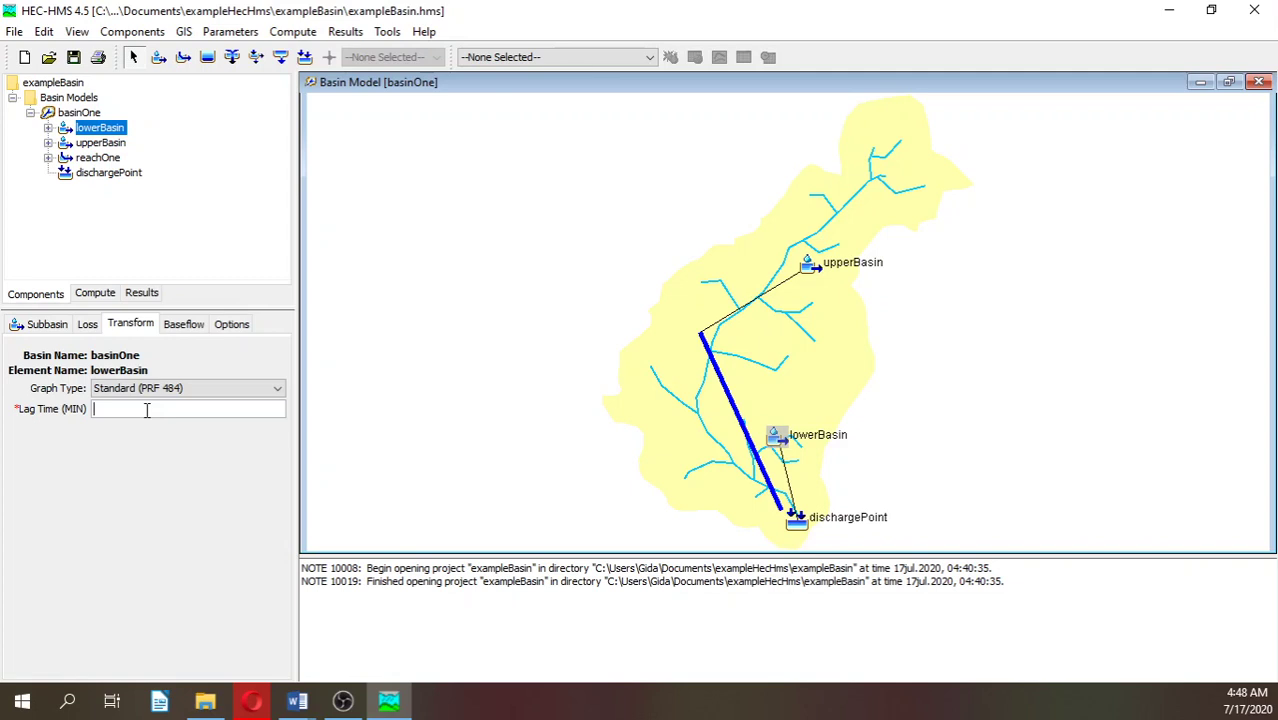
pyautogui.write('120')
# Give lowerBasin baseflow initial discharge 21 m3/s, recession constant 0.95 and ratio 0.3.
pyautogui.click(190, 324)
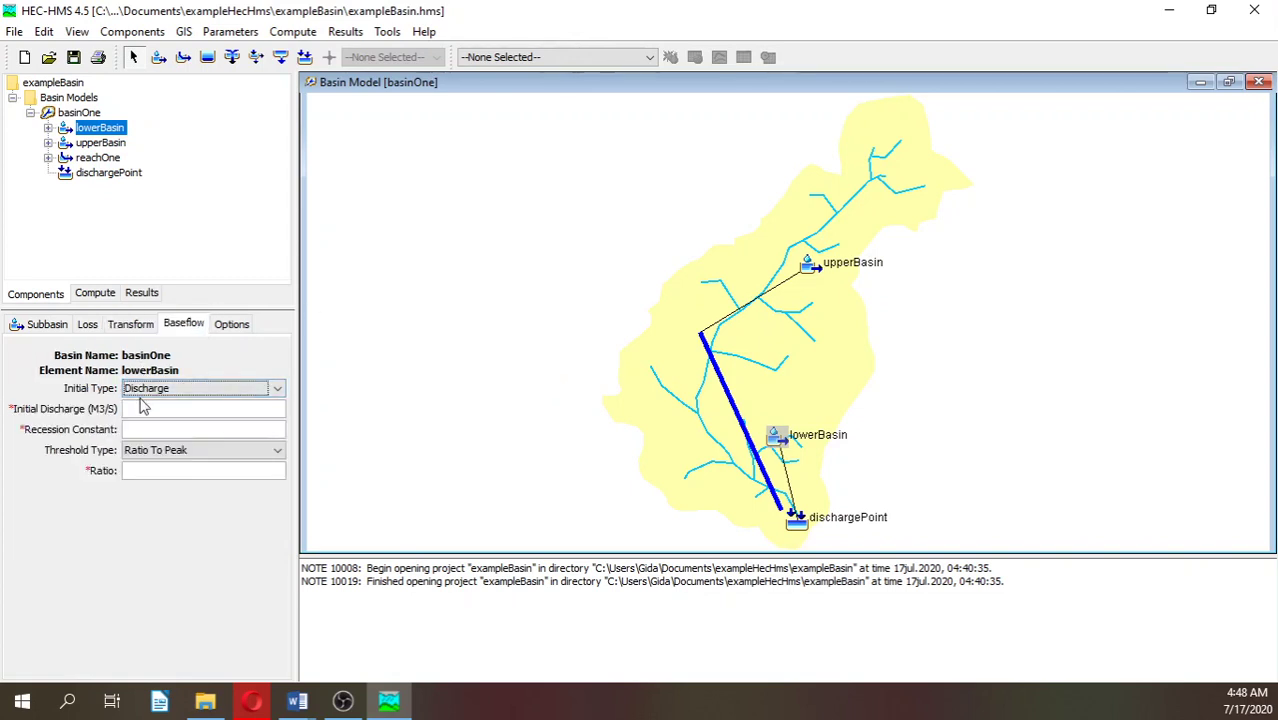
pyautogui.click(143, 409)
pyautogui.write('21')
pyautogui.click(140, 428)
pyautogui.write('0.95')
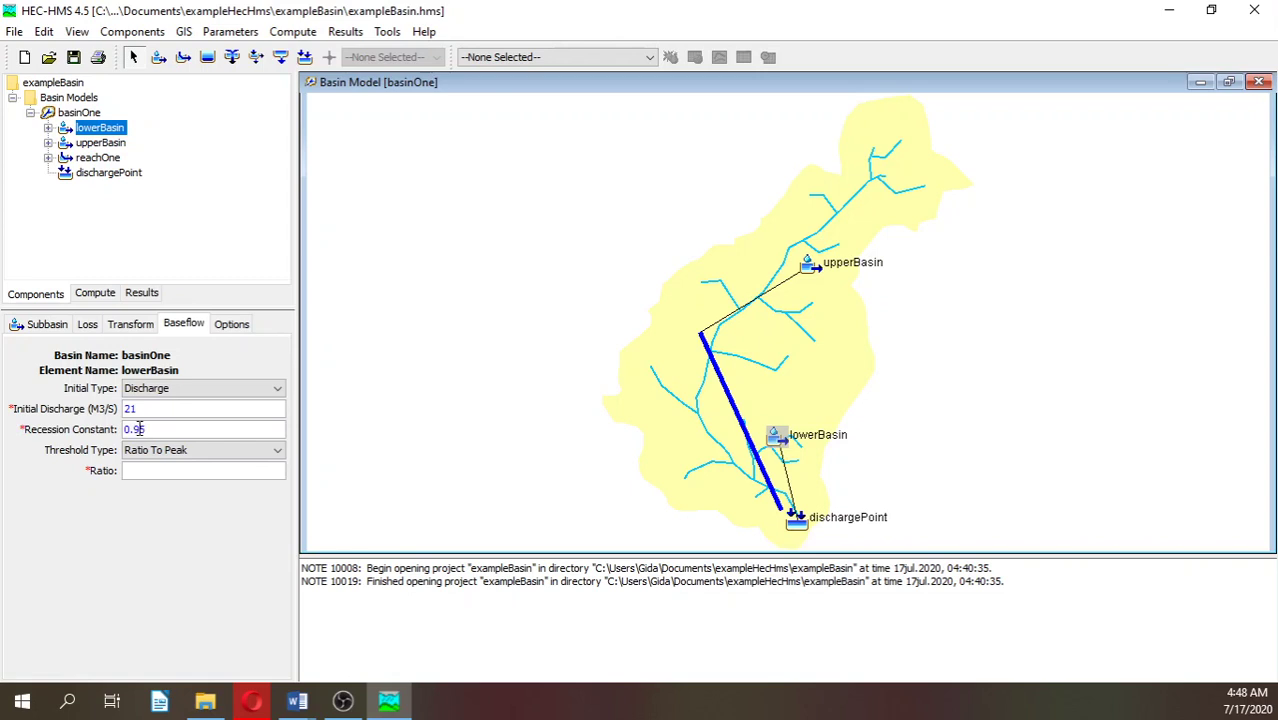
pyautogui.press('Tab')
pyautogui.click(135, 470)
pyautogui.write('0.3')
pyautogui.hotkey('alt', 'Tab')
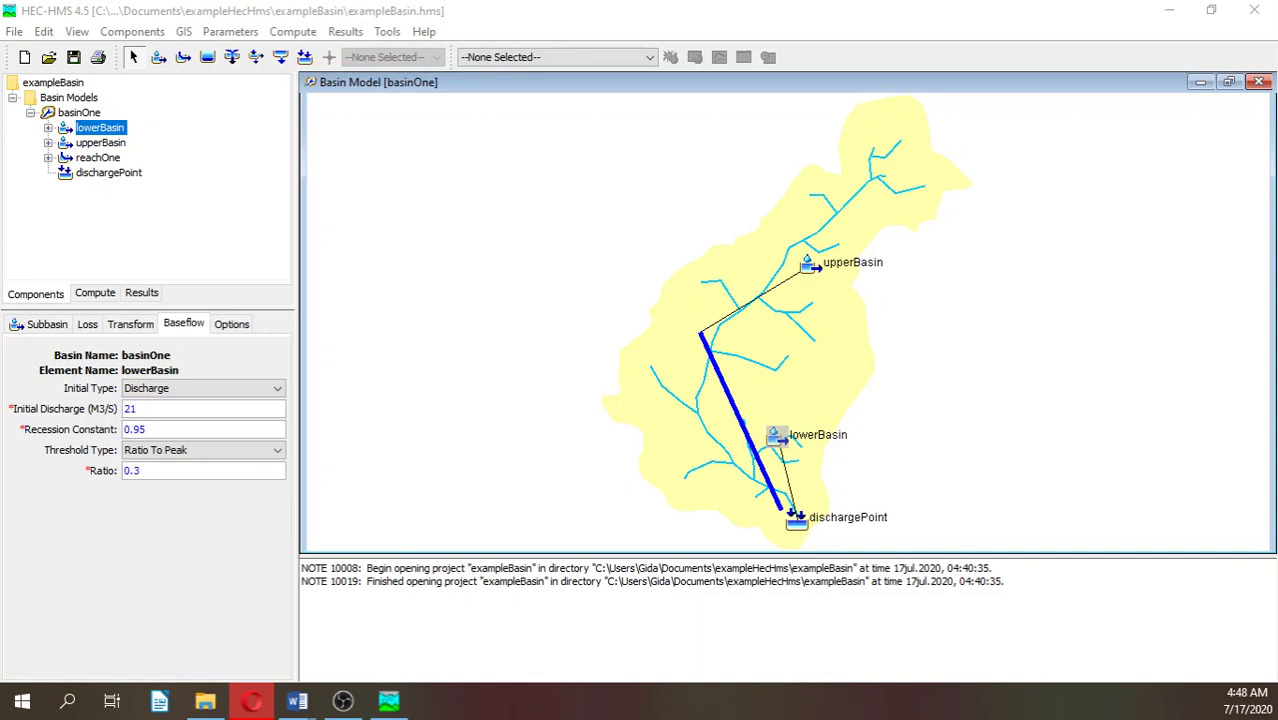
# Make reachOne drain to dischargePoint using Muskingum routing.
pyautogui.click(740, 428)
pyautogui.click(740, 428)
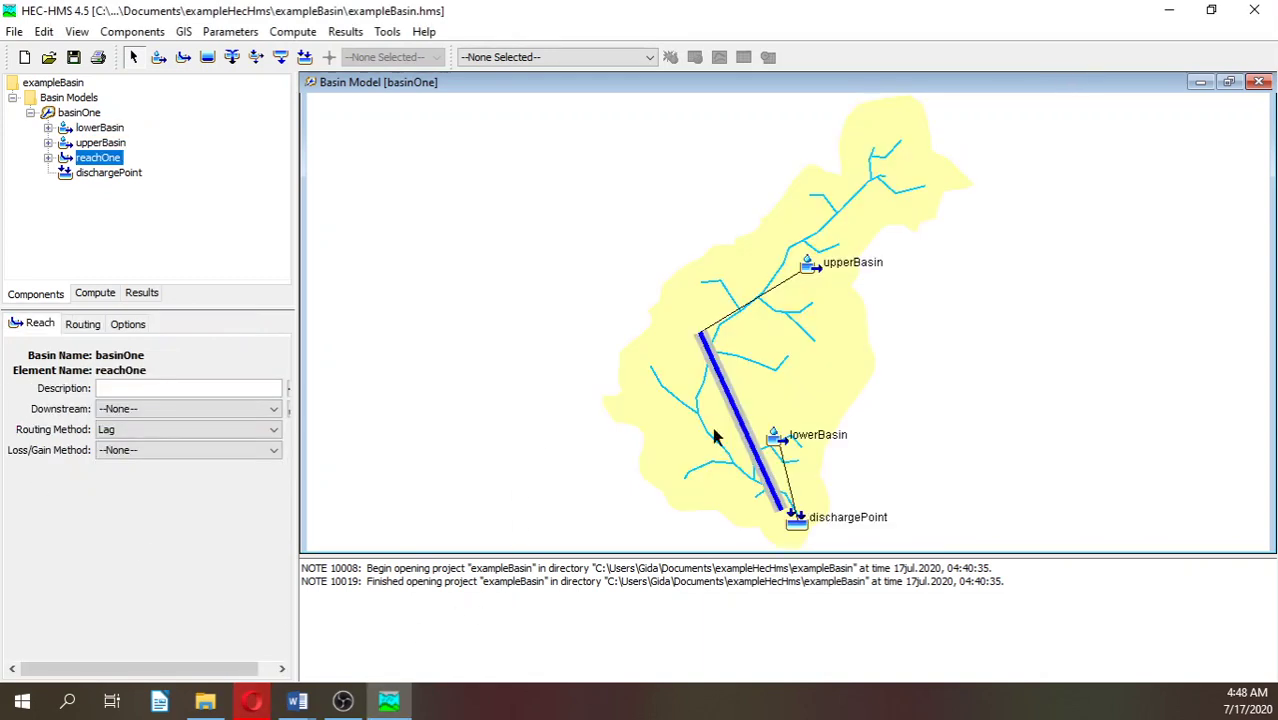
pyautogui.click(136, 410)
pyautogui.click(139, 438)
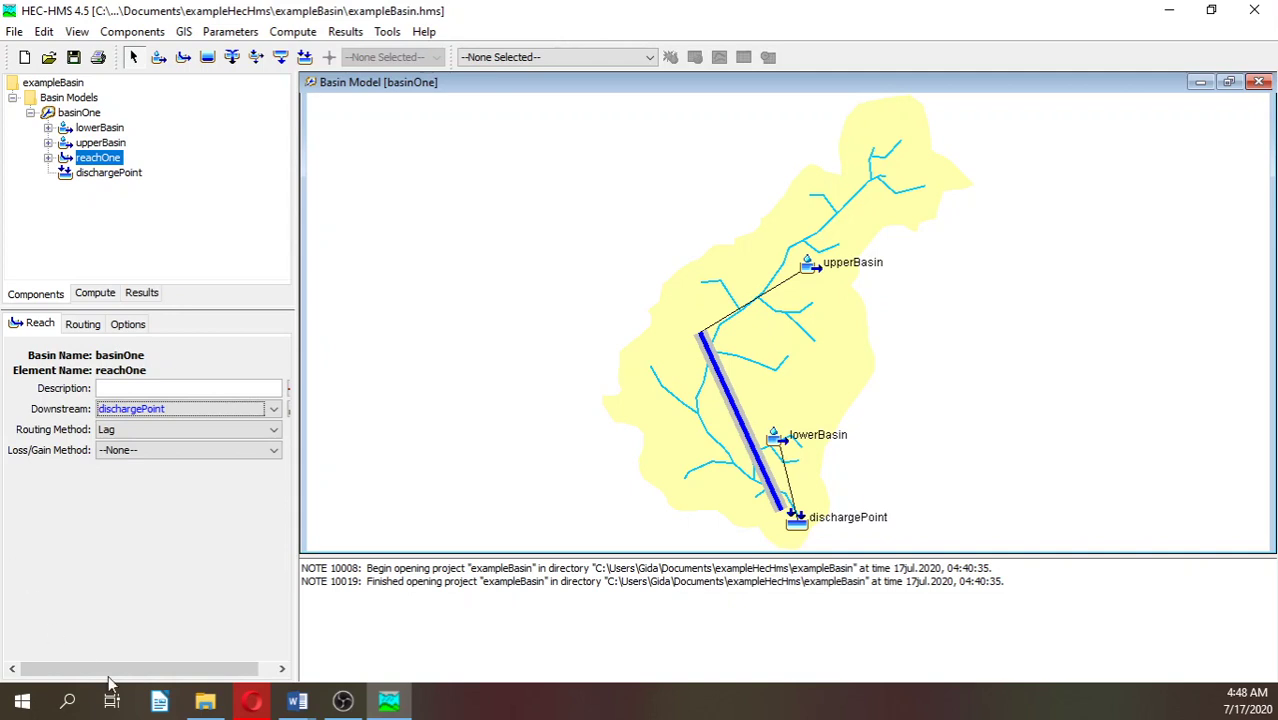
pyautogui.click(207, 431)
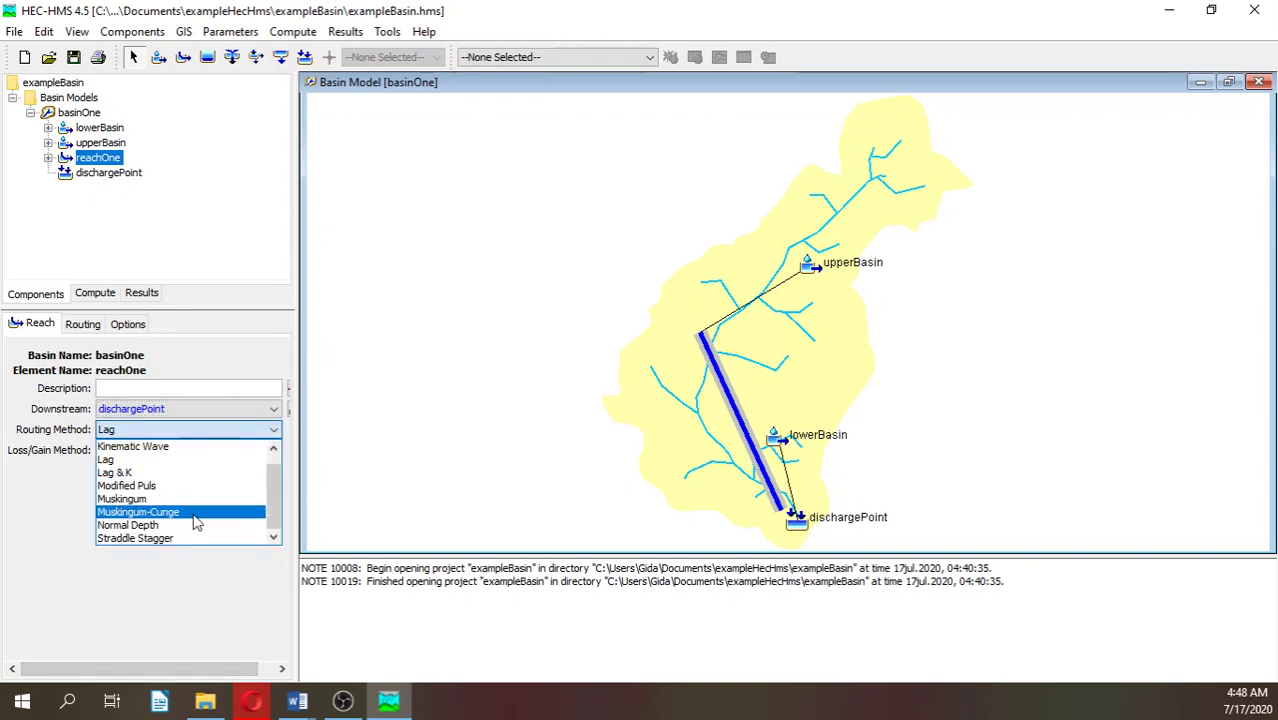
pyautogui.click(190, 498)
pyautogui.click(116, 540)
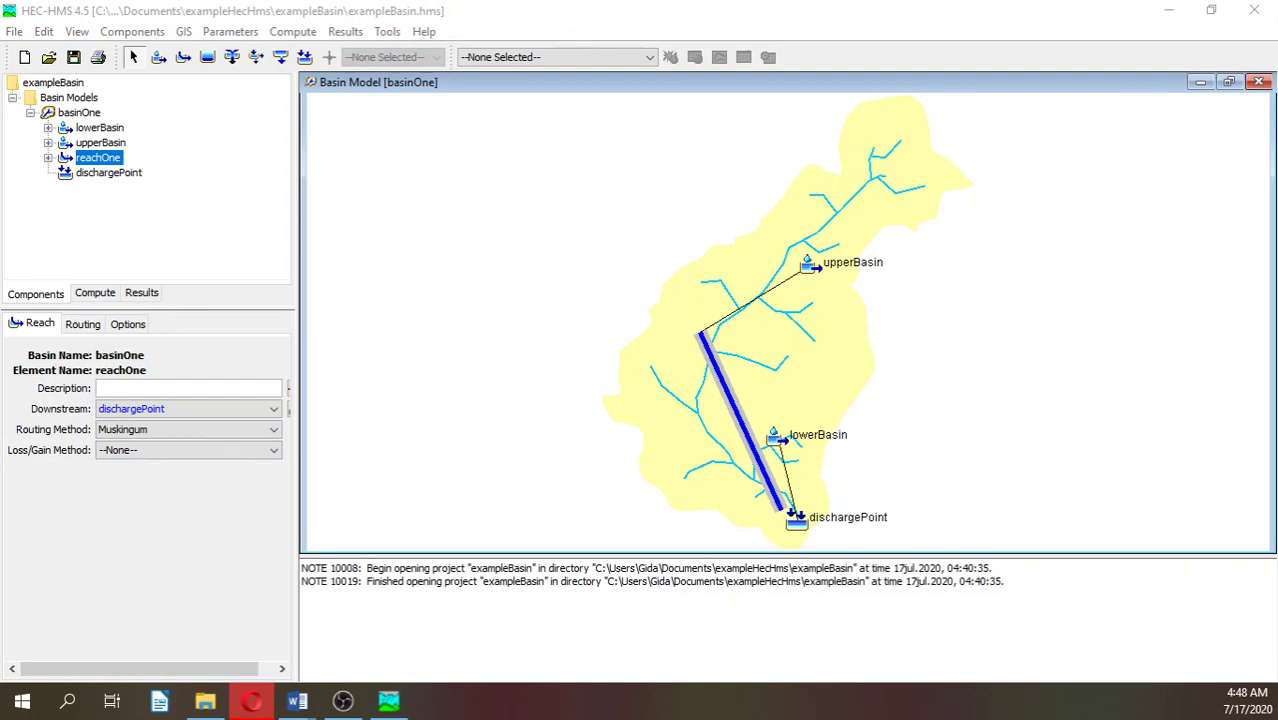
# Enter Muskingum K of 1 hour and X of 0.2, then save the project.
pyautogui.click(356, 462)
pyautogui.click(82, 324)
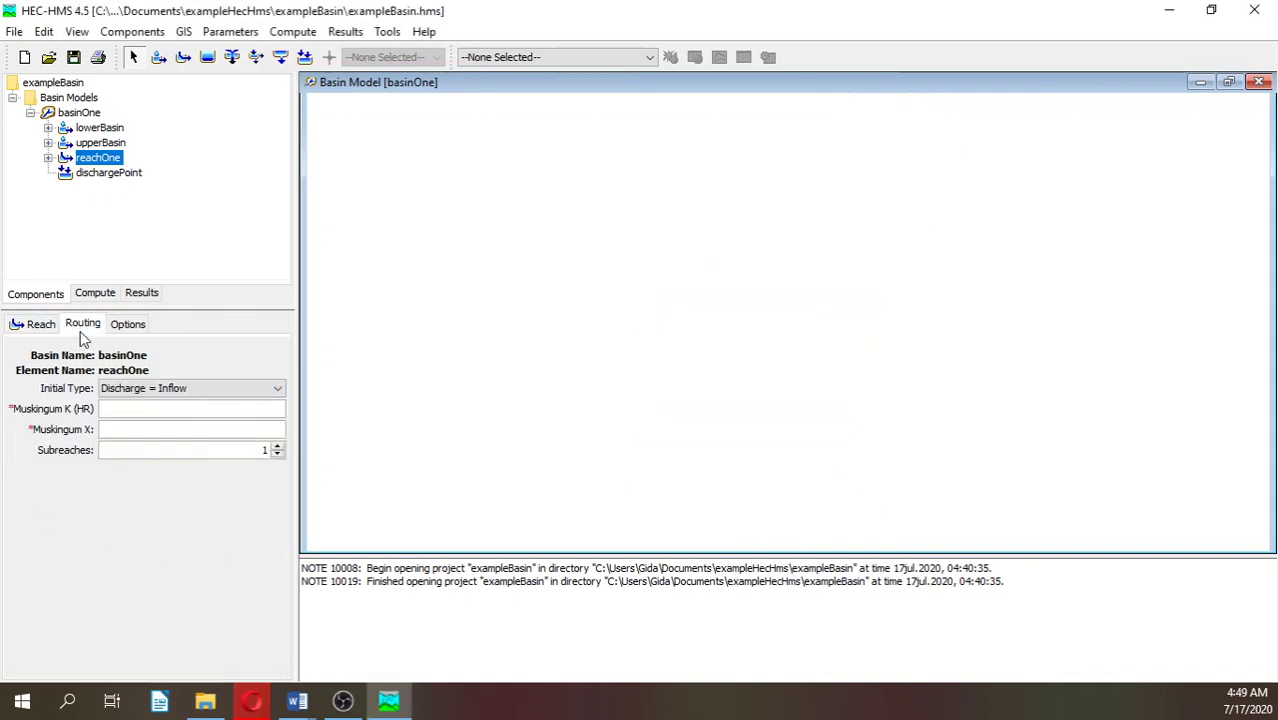
pyautogui.click(140, 408)
pyautogui.write('1')
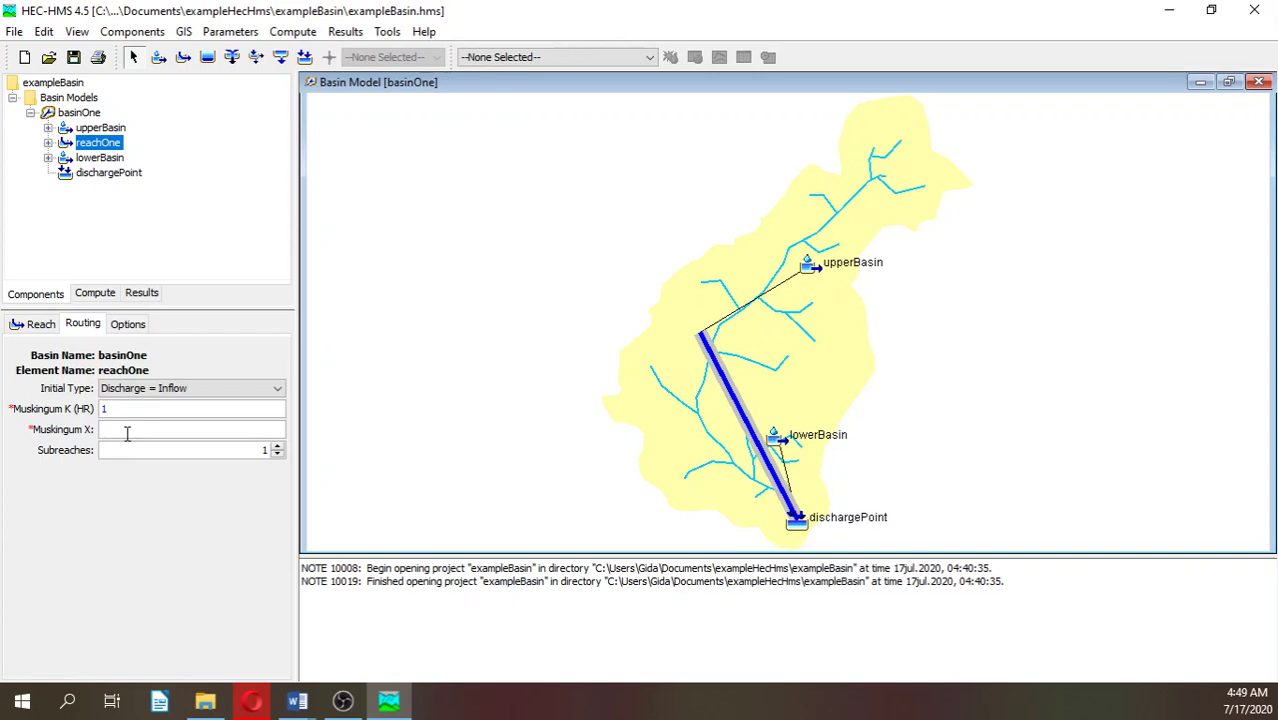
pyautogui.click(112, 427)
pyautogui.write('.2')
pyautogui.click(75, 58)
pyautogui.click(75, 58)
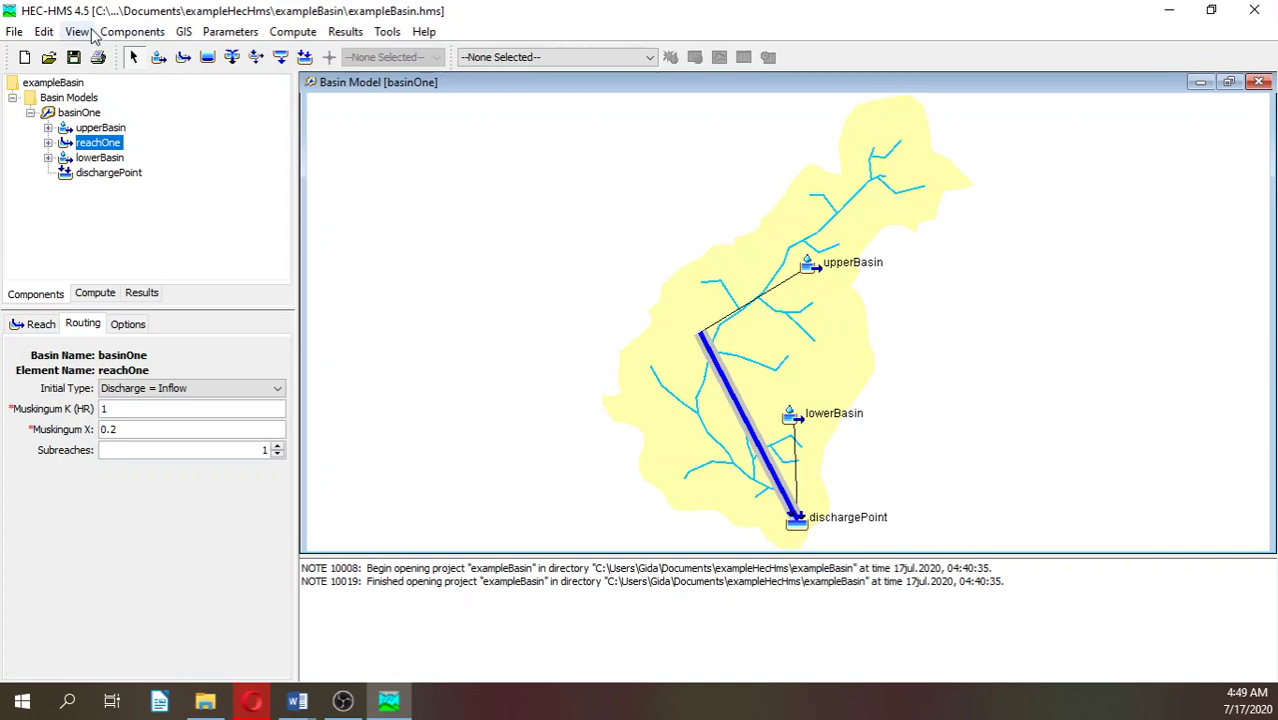
# Create a new precipitation gage time series named gageOne in the Time-Series Data Manager.
pyautogui.click(118, 36)
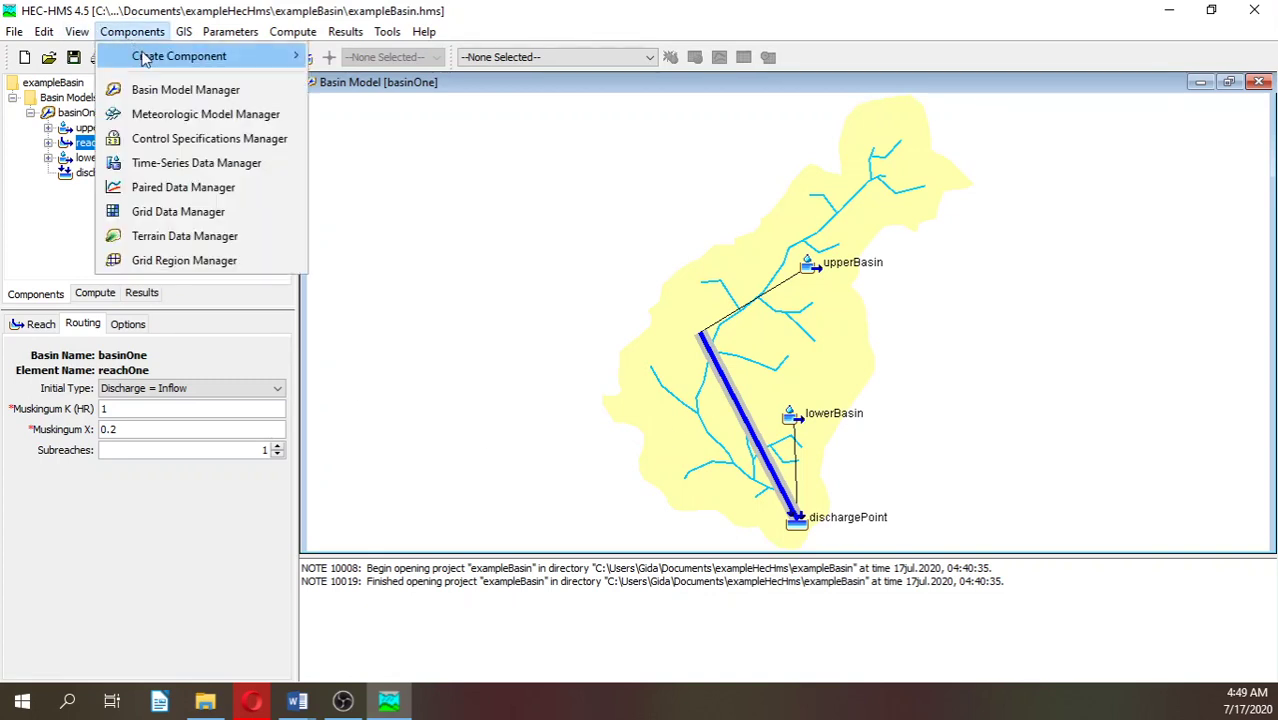
pyautogui.click(163, 165)
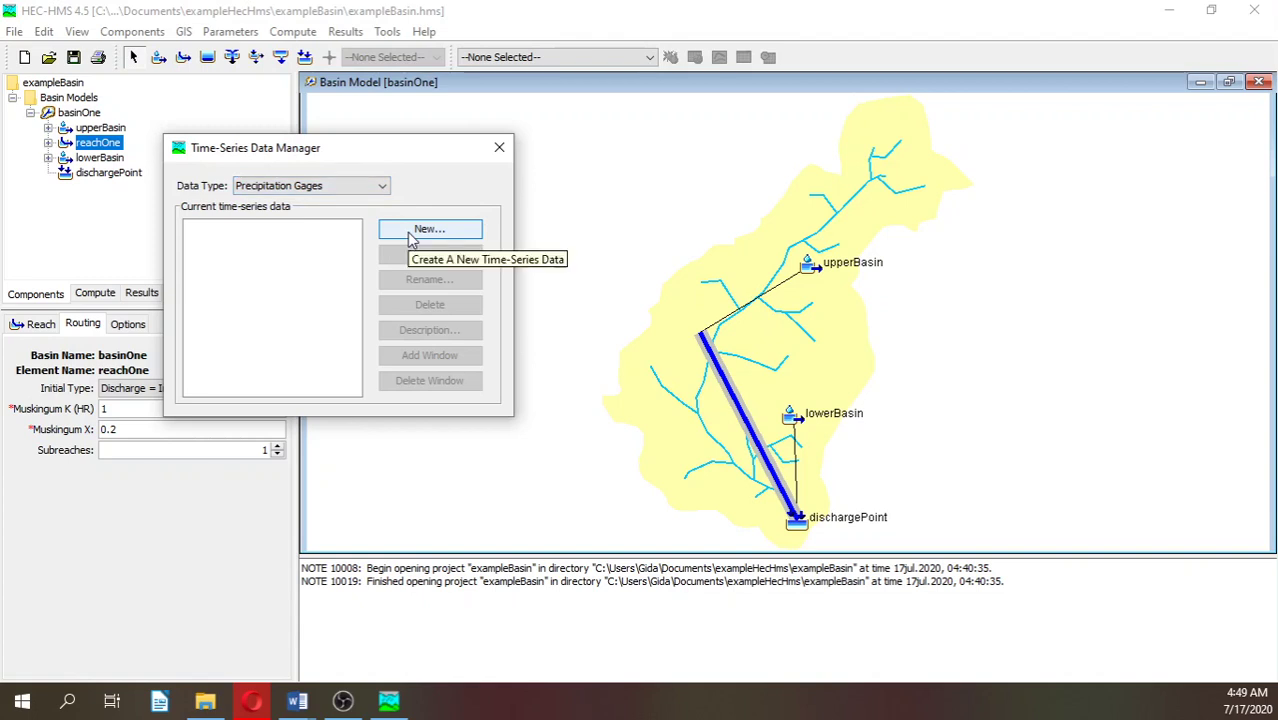
pyautogui.click(413, 232)
pyautogui.moveTo(238, 253); pyautogui.dragTo(31, 239)
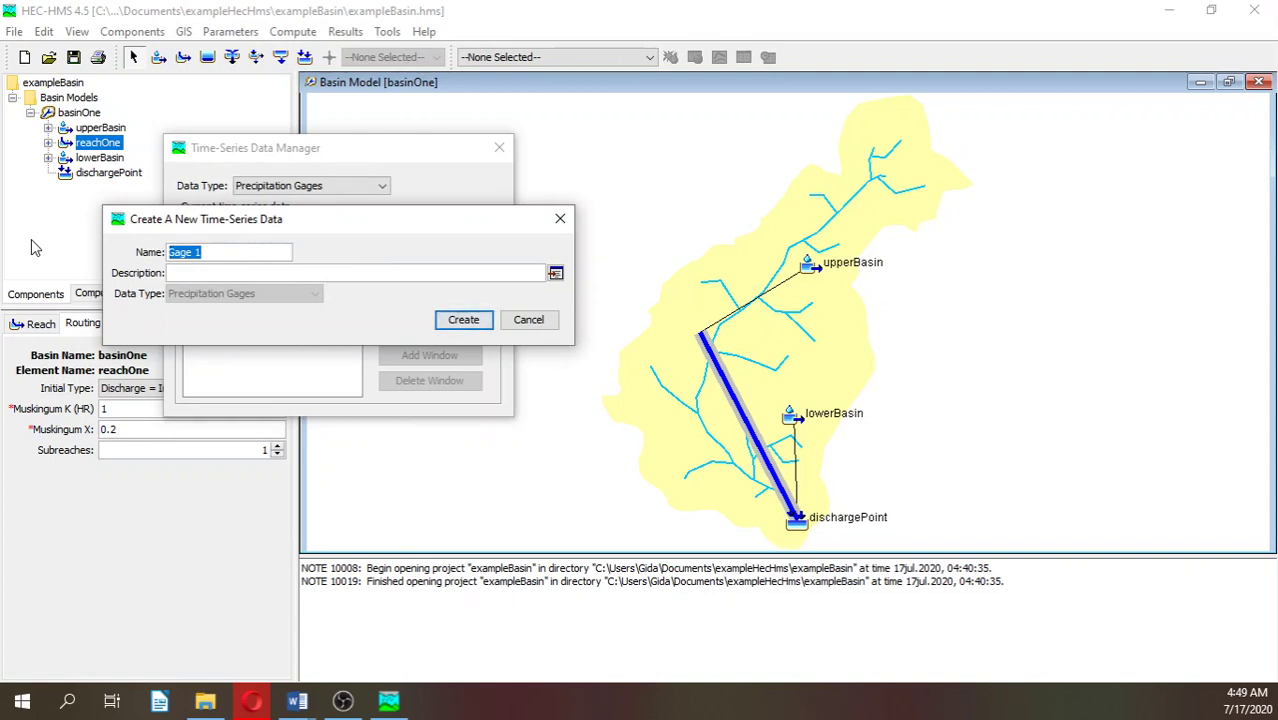
pyautogui.write('pre')
pyautogui.press('BackSpace')
pyautogui.press('BackSpace')
pyautogui.press('BackSpace')
pyautogui.write('gageO')
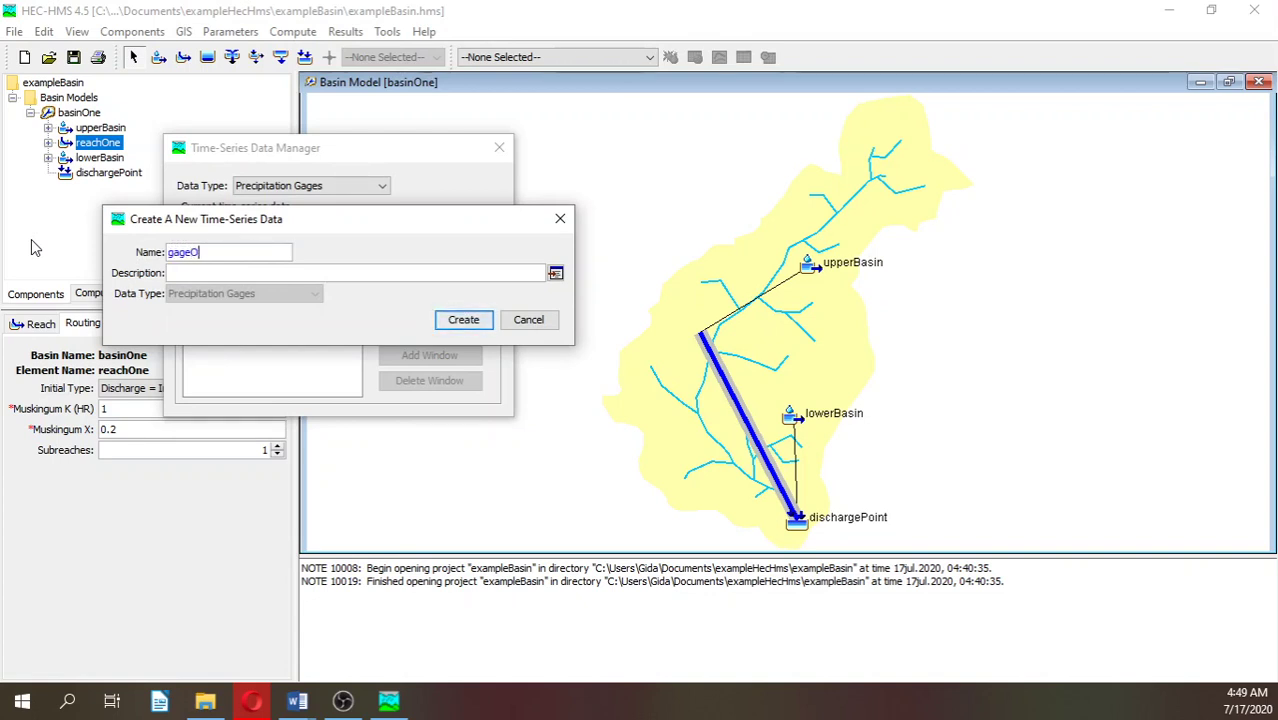
pyautogui.write('ne')
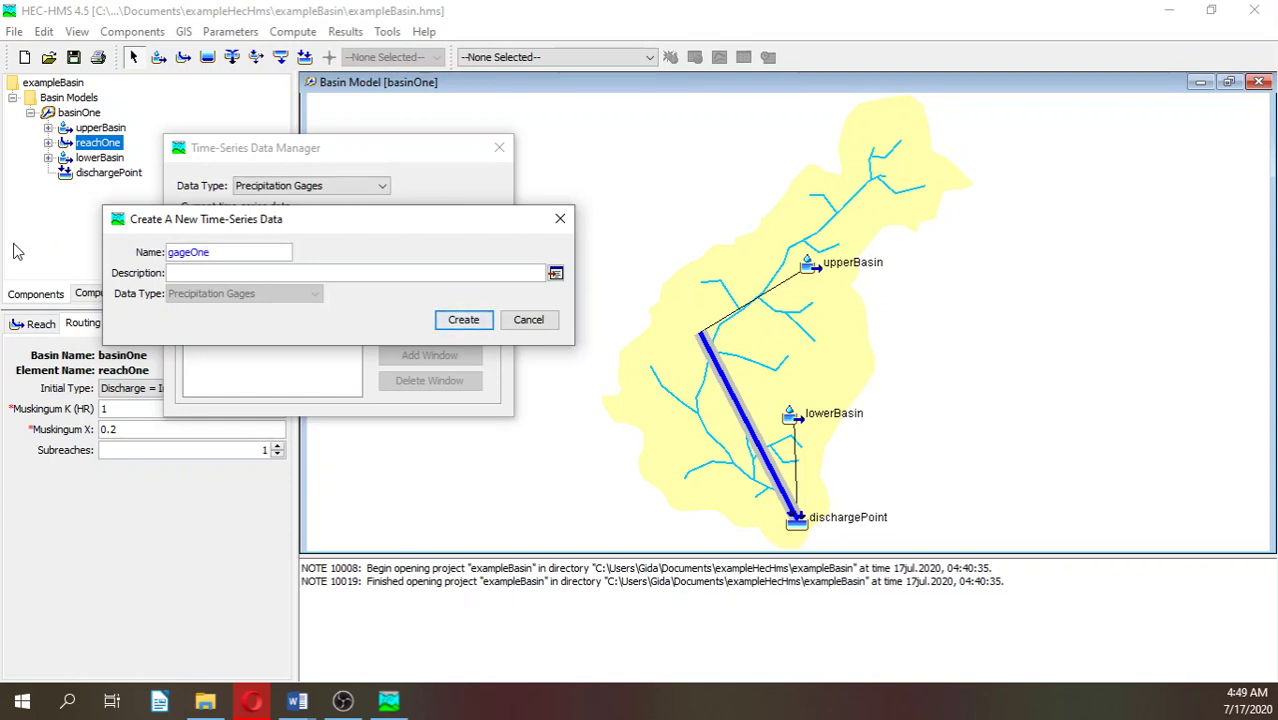
pyautogui.click(467, 320)
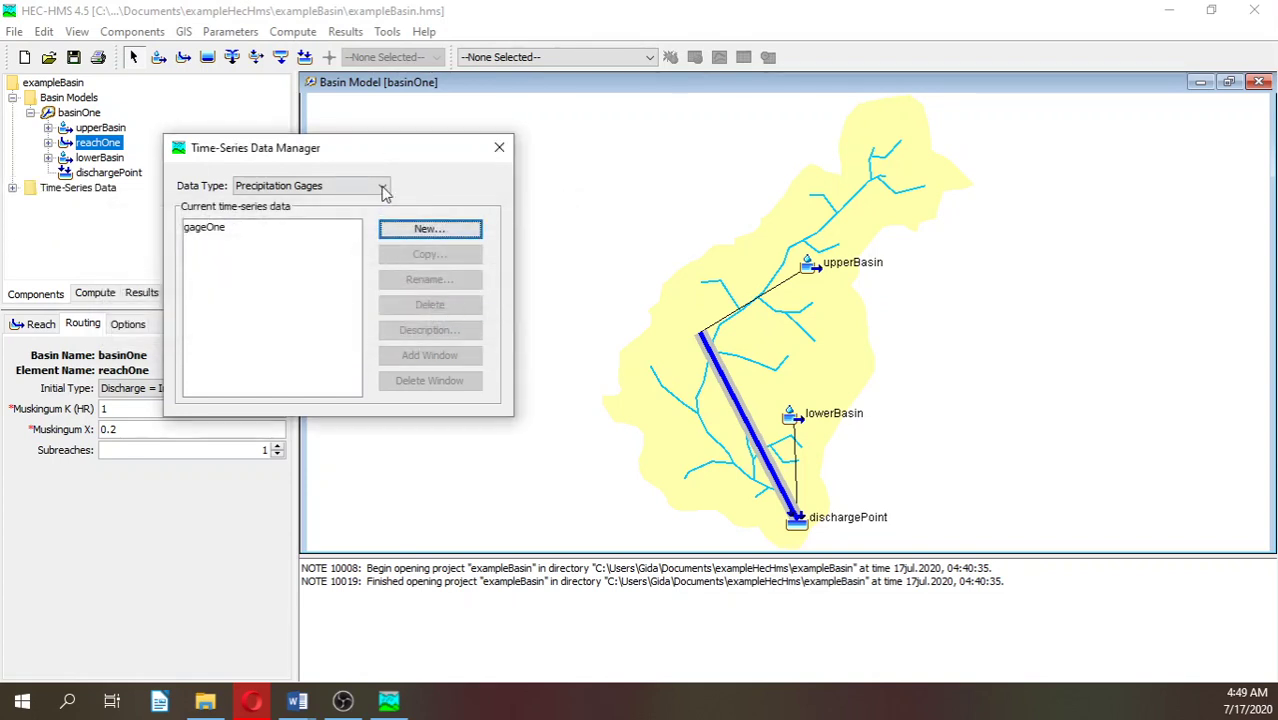
# Close the manager and select gageOne under Time-Series Data > Precipitation Gages.
pyautogui.click(499, 150)
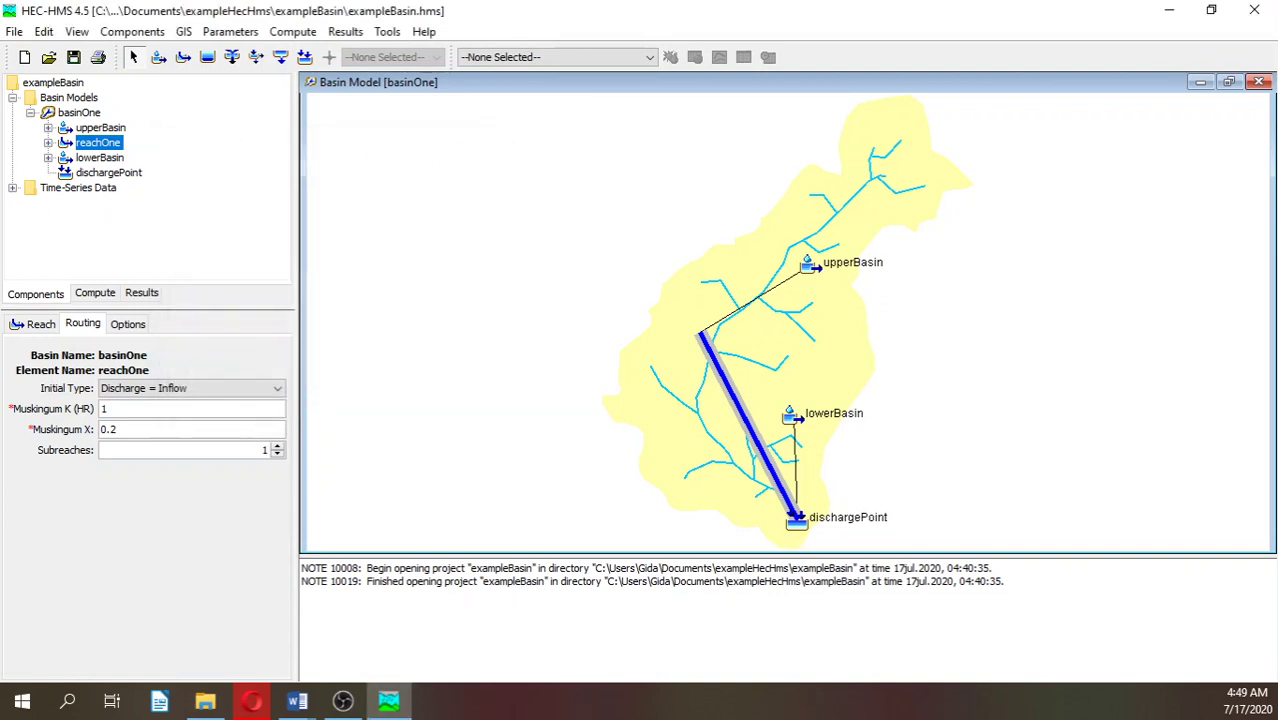
pyautogui.click(12, 187)
pyautogui.click(30, 202)
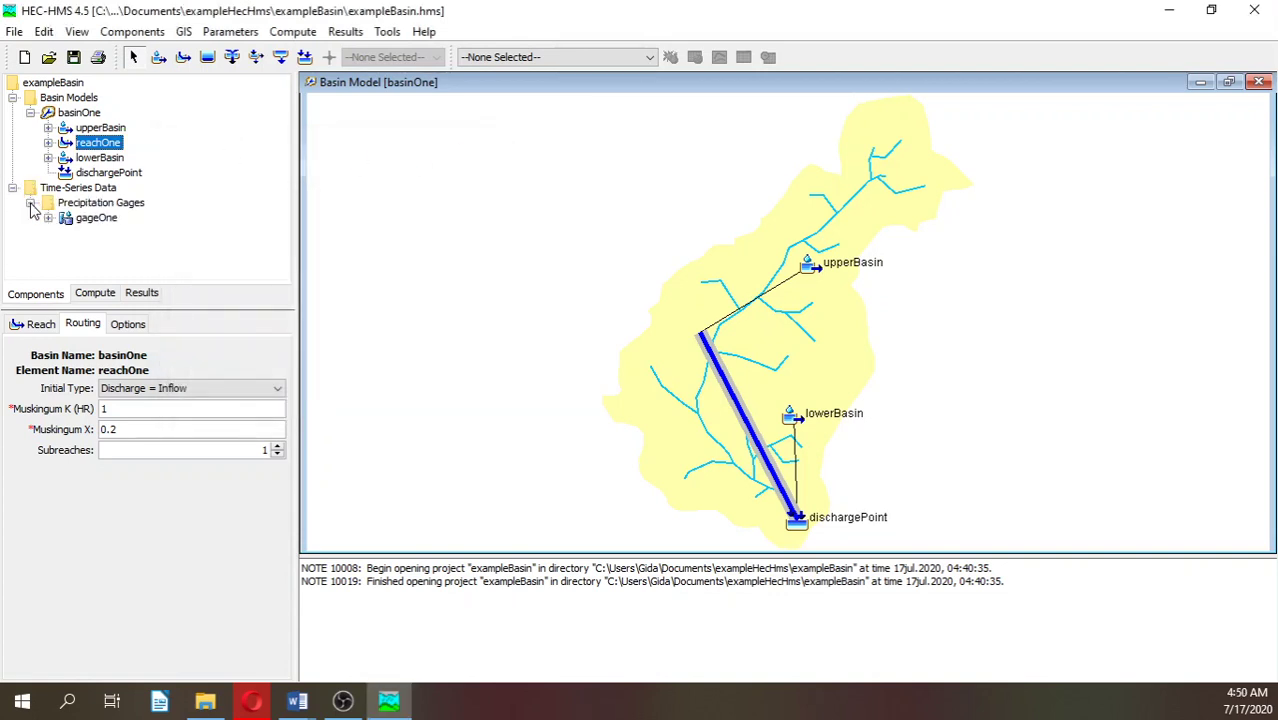
pyautogui.click(70, 221)
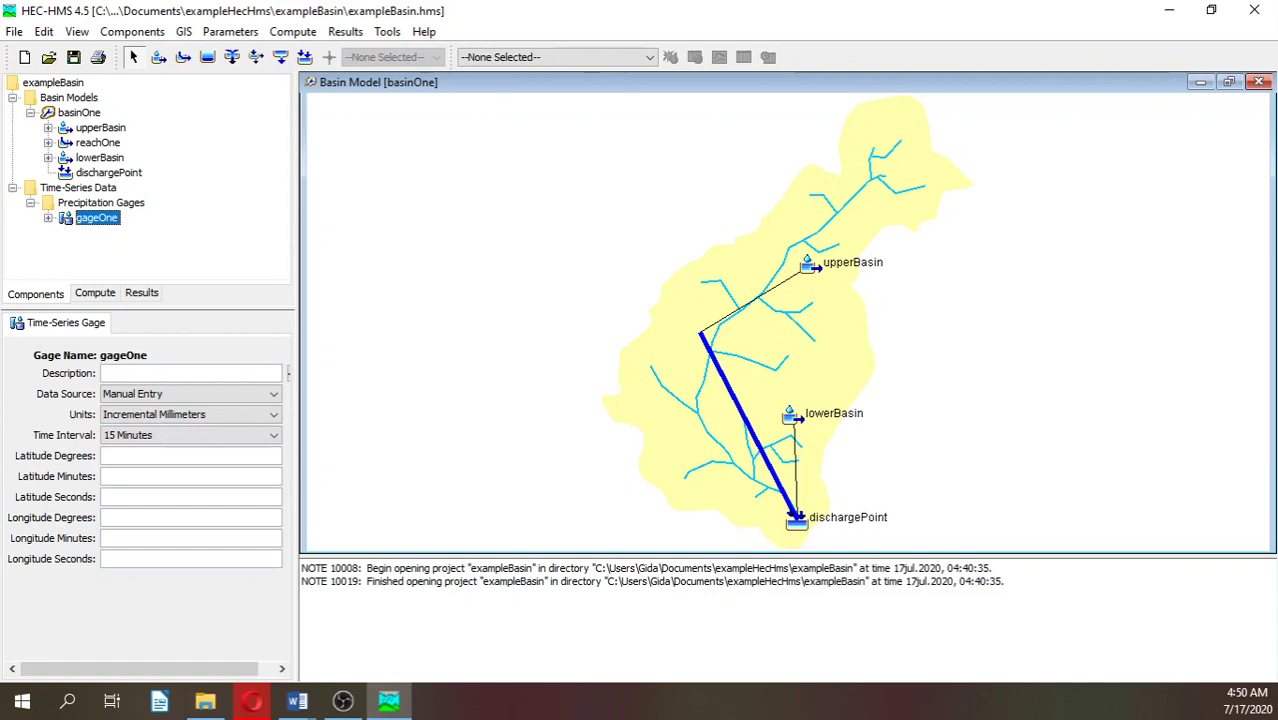
# Change gageOne's time interval to 1 Hour.
pyautogui.press('F12')
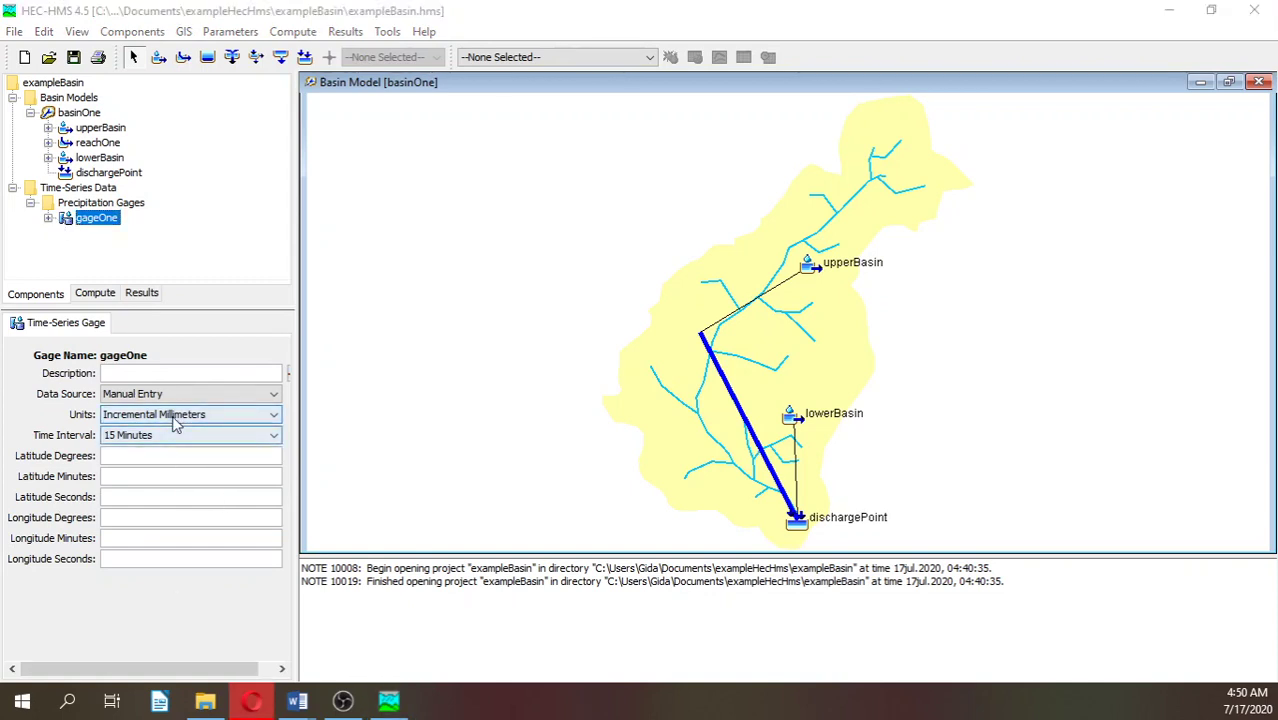
pyautogui.click(167, 434)
pyautogui.click(148, 492)
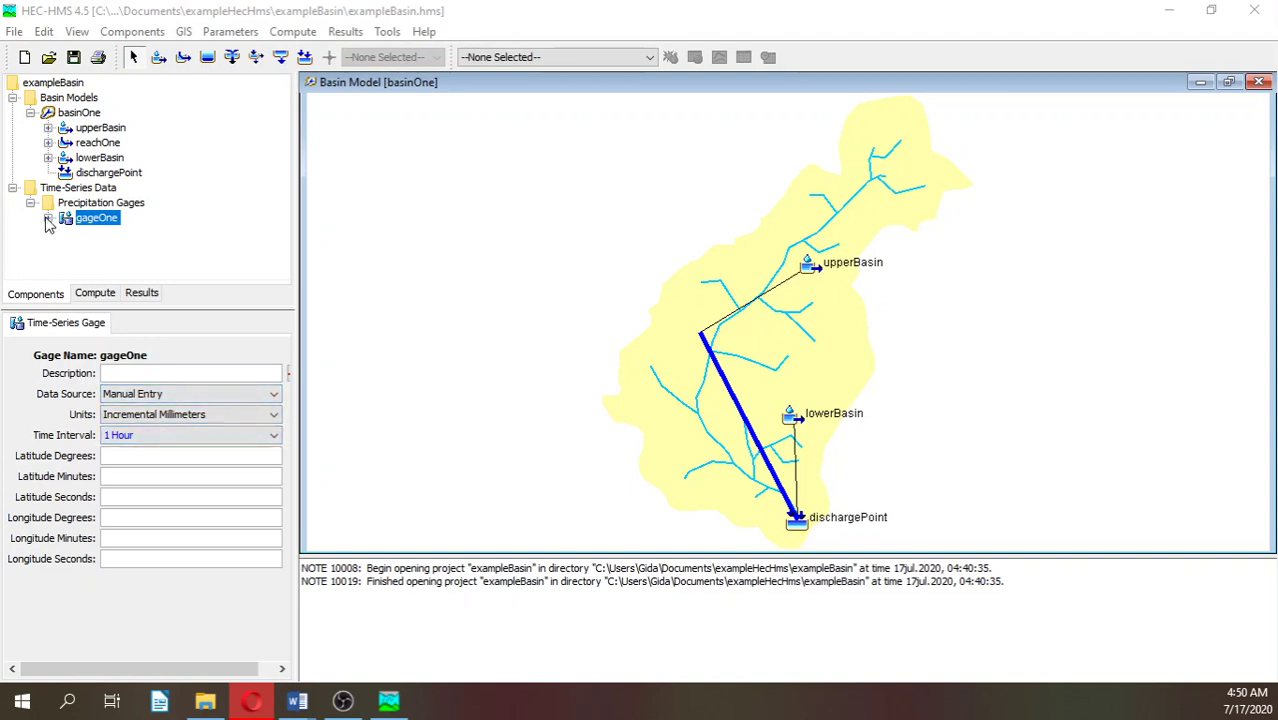
# Open gageOne's time window and check its start date against the system calendar.
pyautogui.click(48, 219)
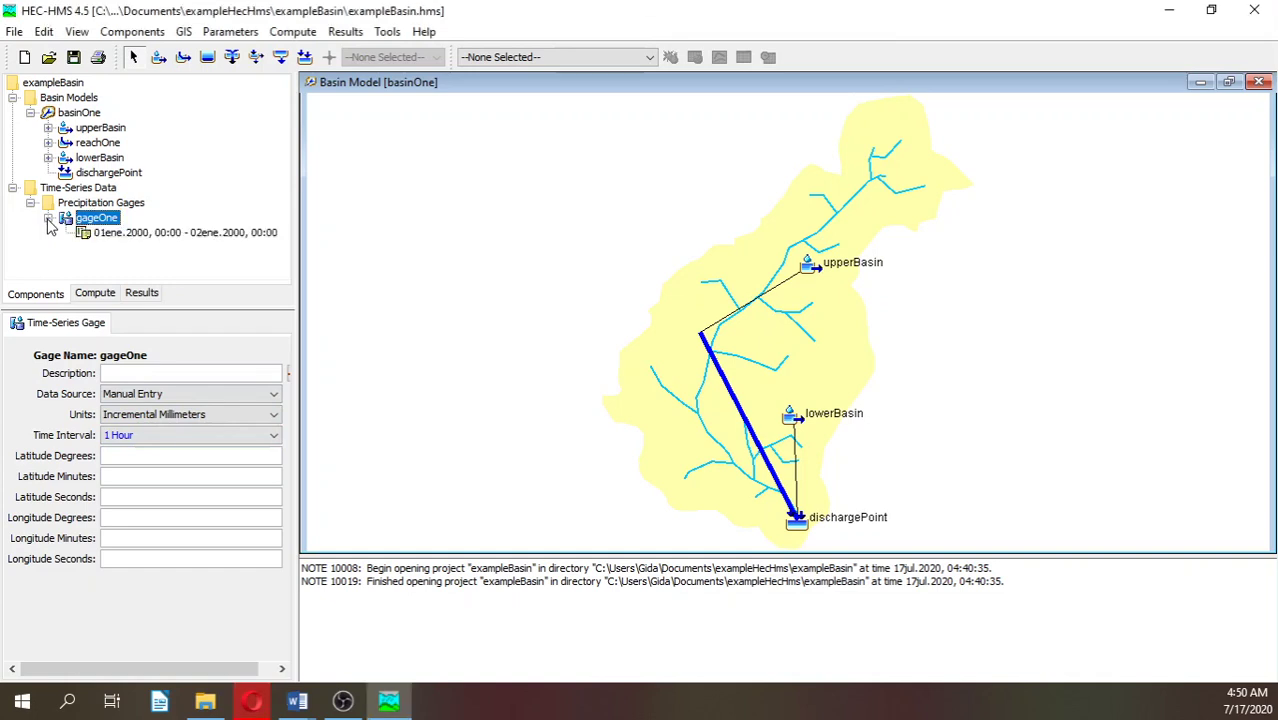
pyautogui.click(121, 236)
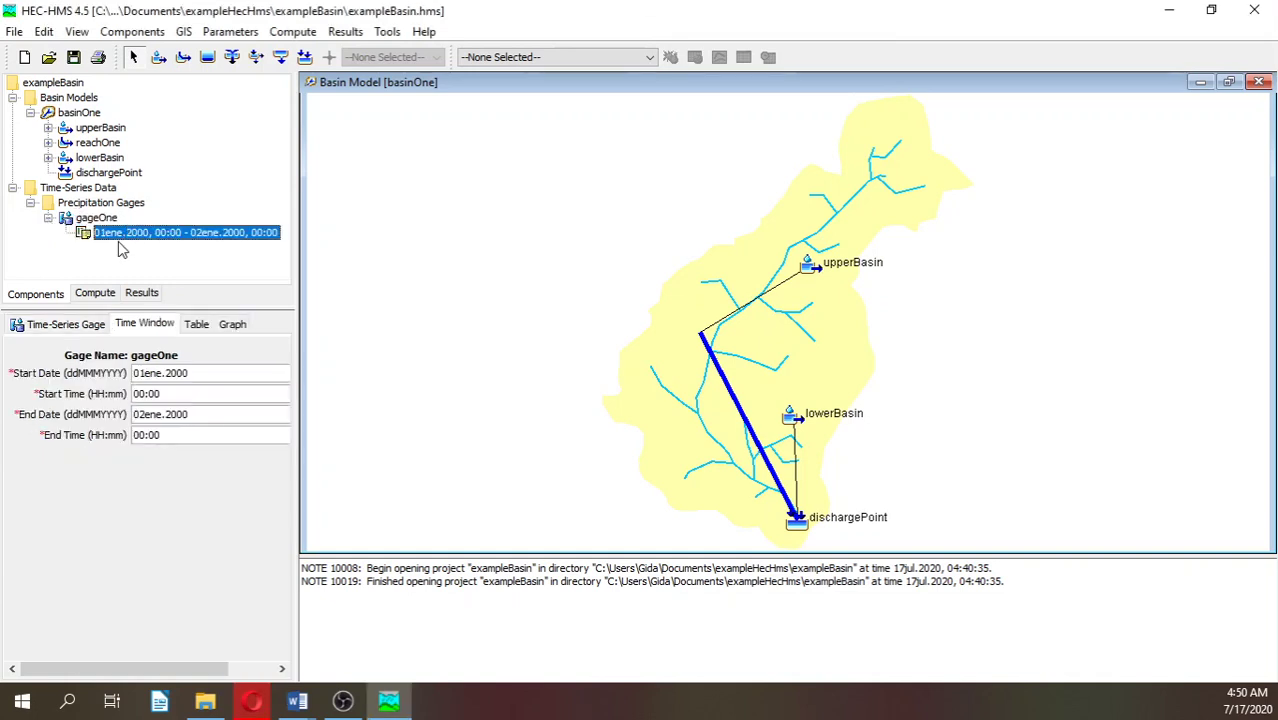
pyautogui.click(168, 374)
pyautogui.click(1245, 700)
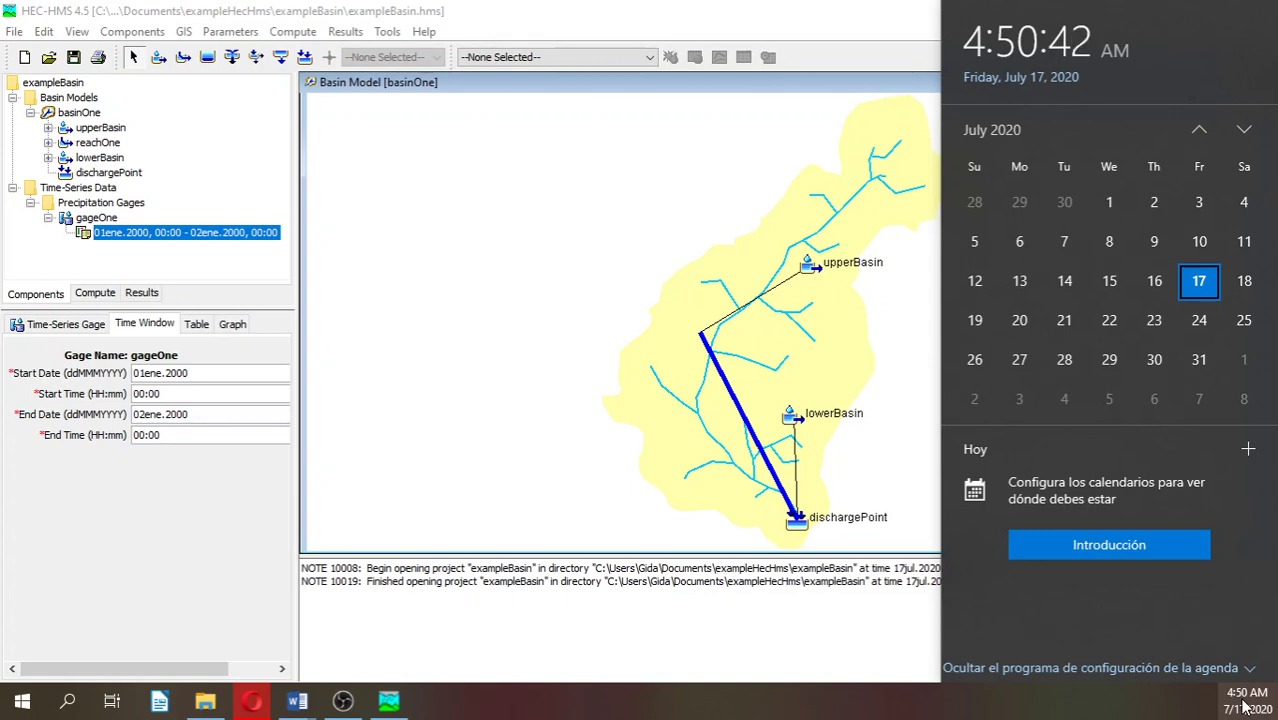
pyautogui.click(193, 373)
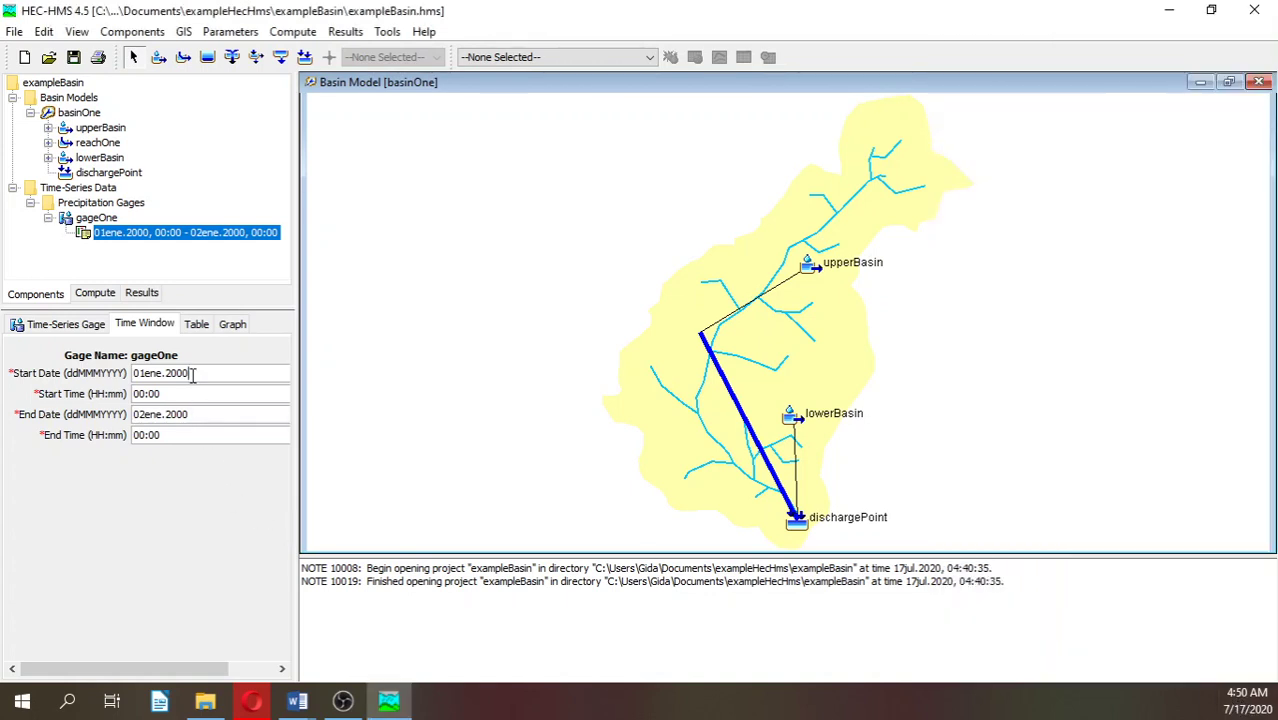
pyautogui.moveTo(300, 366)
pyautogui.mouseDown()
pyautogui.moveTo(422, 371)
pyautogui.moveTo(312, 384)
pyautogui.mouseUp()
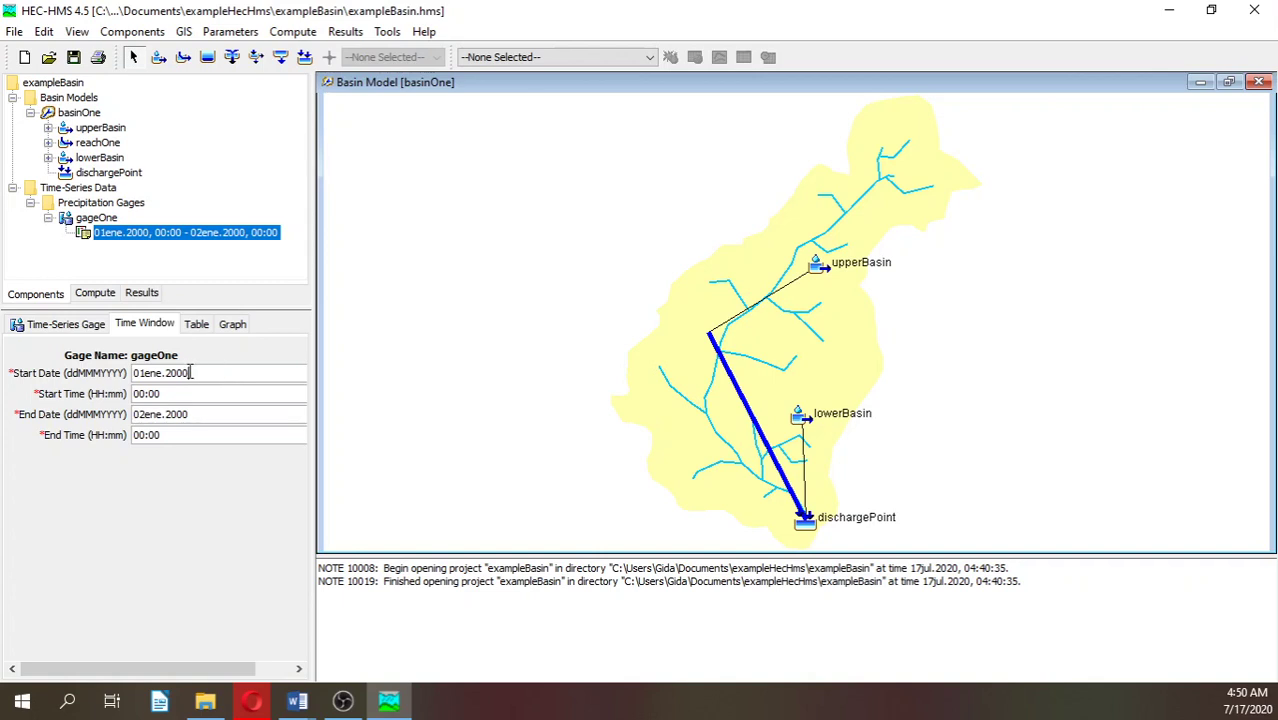
pyautogui.moveTo(197, 372); pyautogui.dragTo(103, 369)
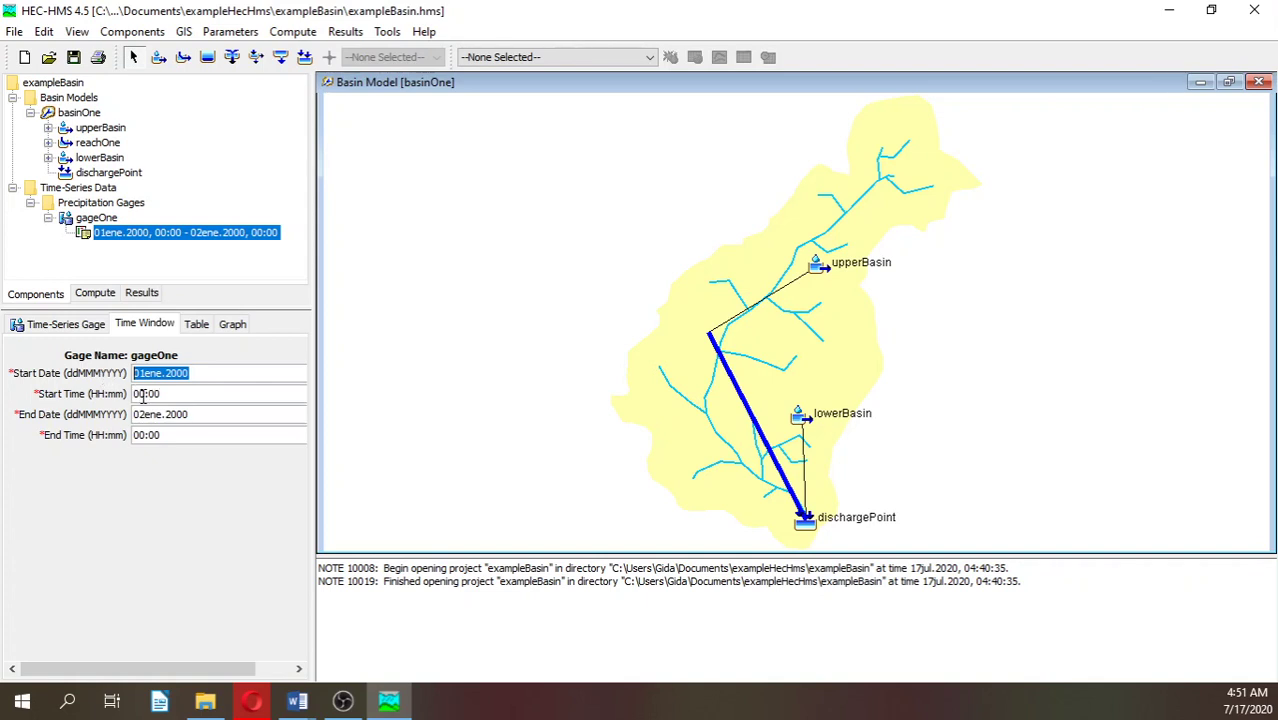
pyautogui.click(1247, 700)
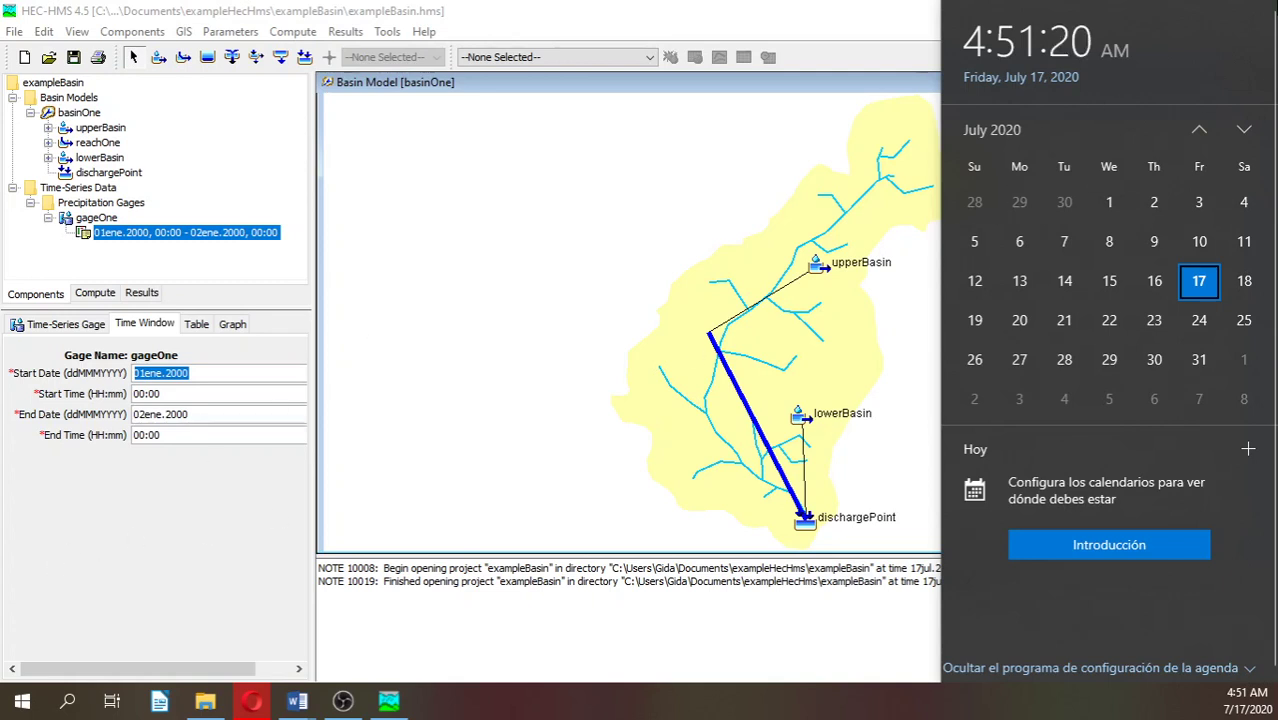
pyautogui.click(1245, 710)
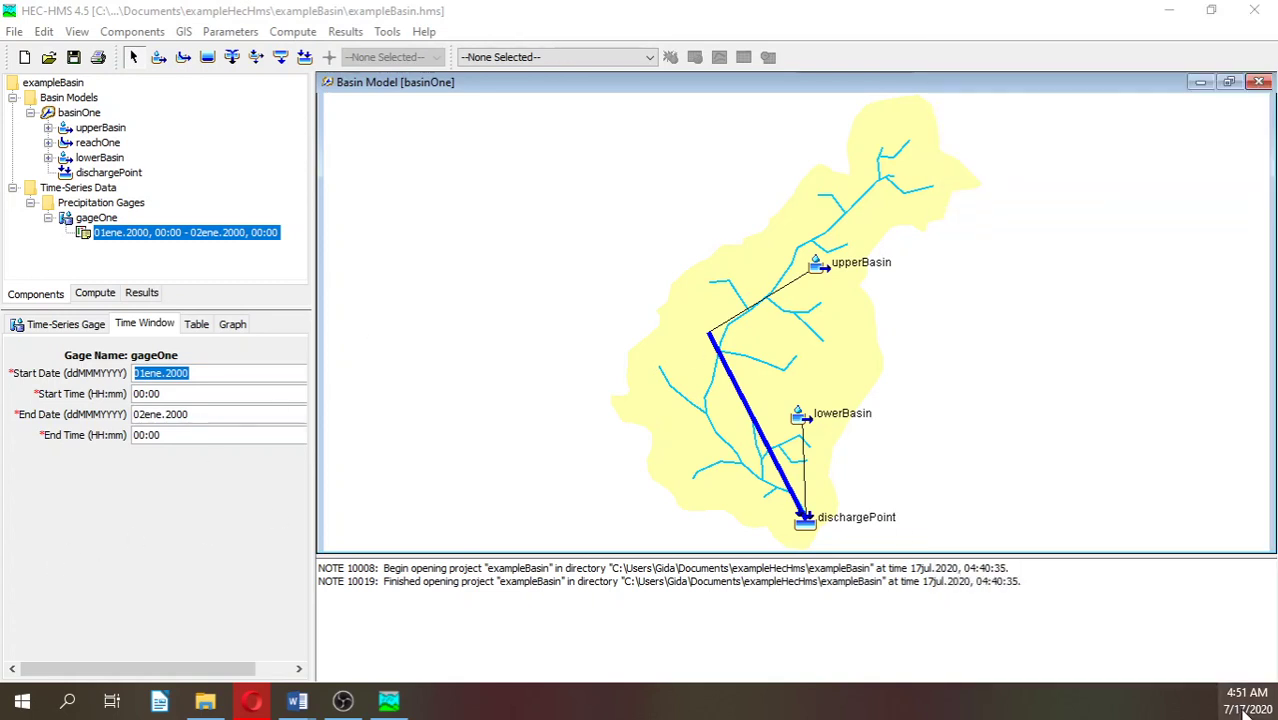
pyautogui.click(171, 392)
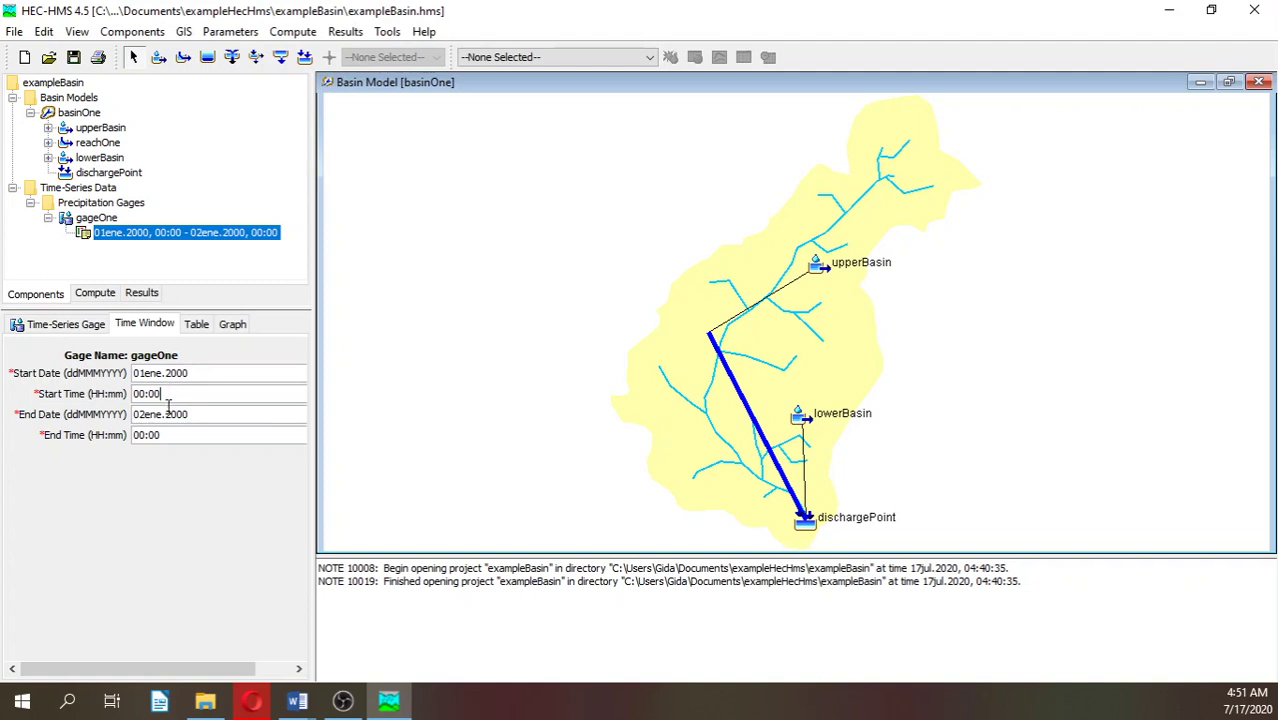
# Set gageOne's end date to 01ene.2000 and end time to 08:00.
pyautogui.click(145, 414)
pyautogui.press('BackSpace')
pyautogui.write('1')
pyautogui.click(143, 435)
pyautogui.press('BackSpace')
pyautogui.write('8')
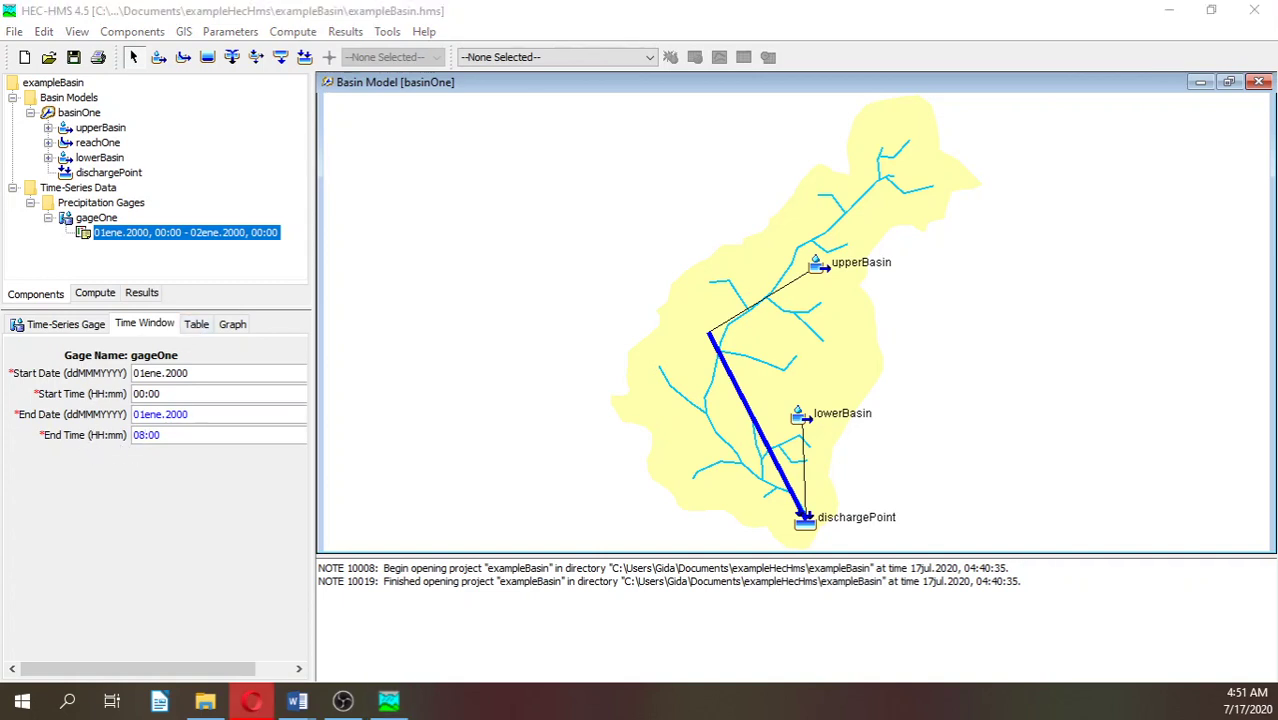
# Enter 7 and 25 mm in gageOne's 01:00 and 02:00 precipitation cells.
pyautogui.click(199, 325)
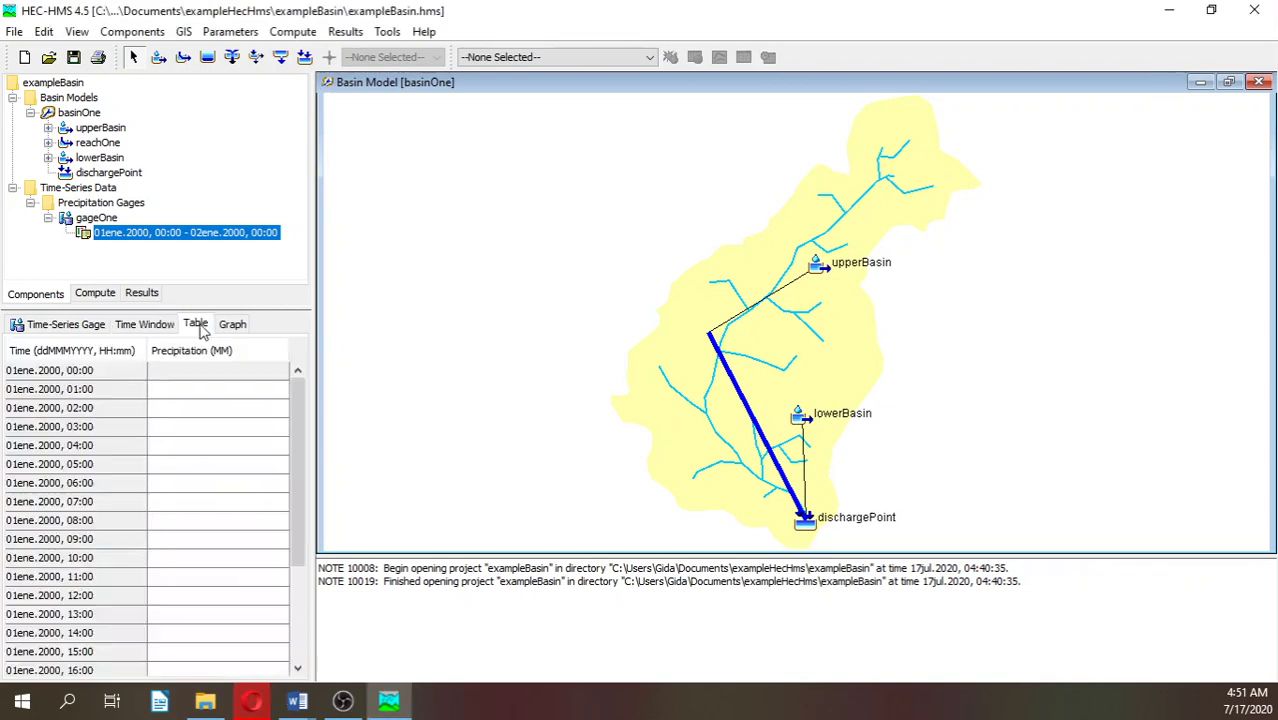
pyautogui.click(196, 390)
pyautogui.click(197, 375)
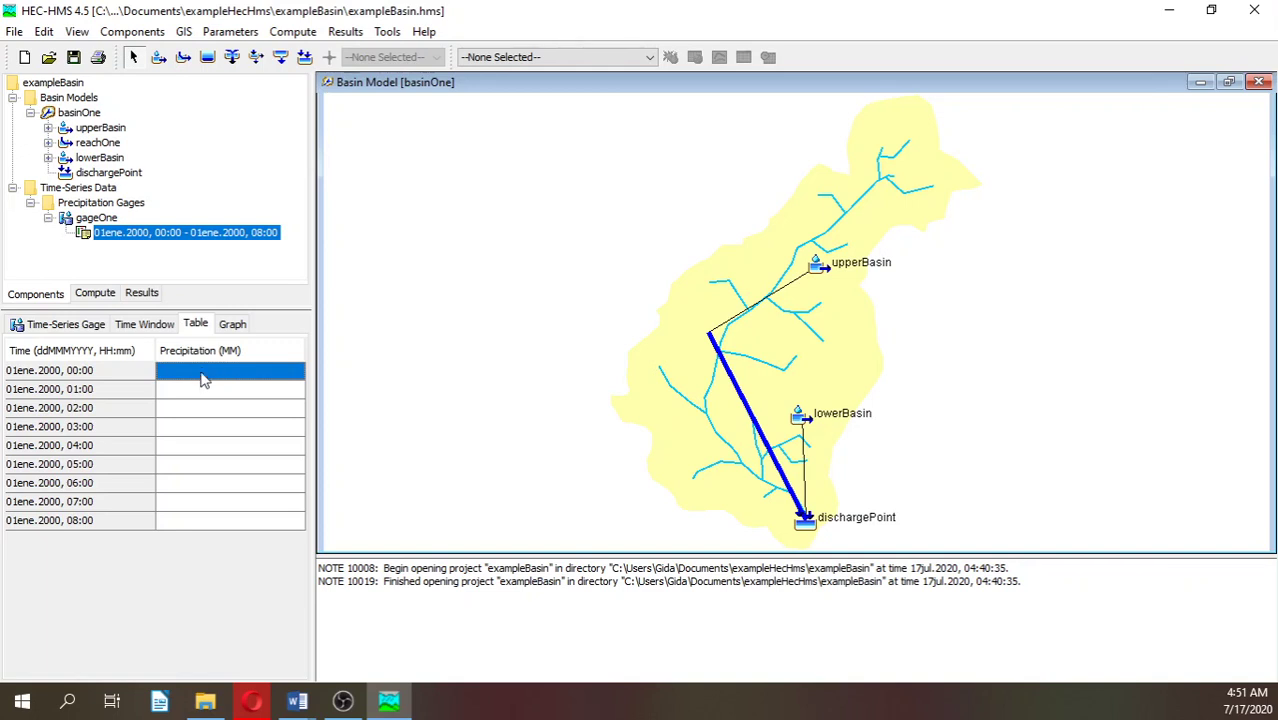
pyautogui.click(202, 388)
pyautogui.write('7')
pyautogui.click(204, 408)
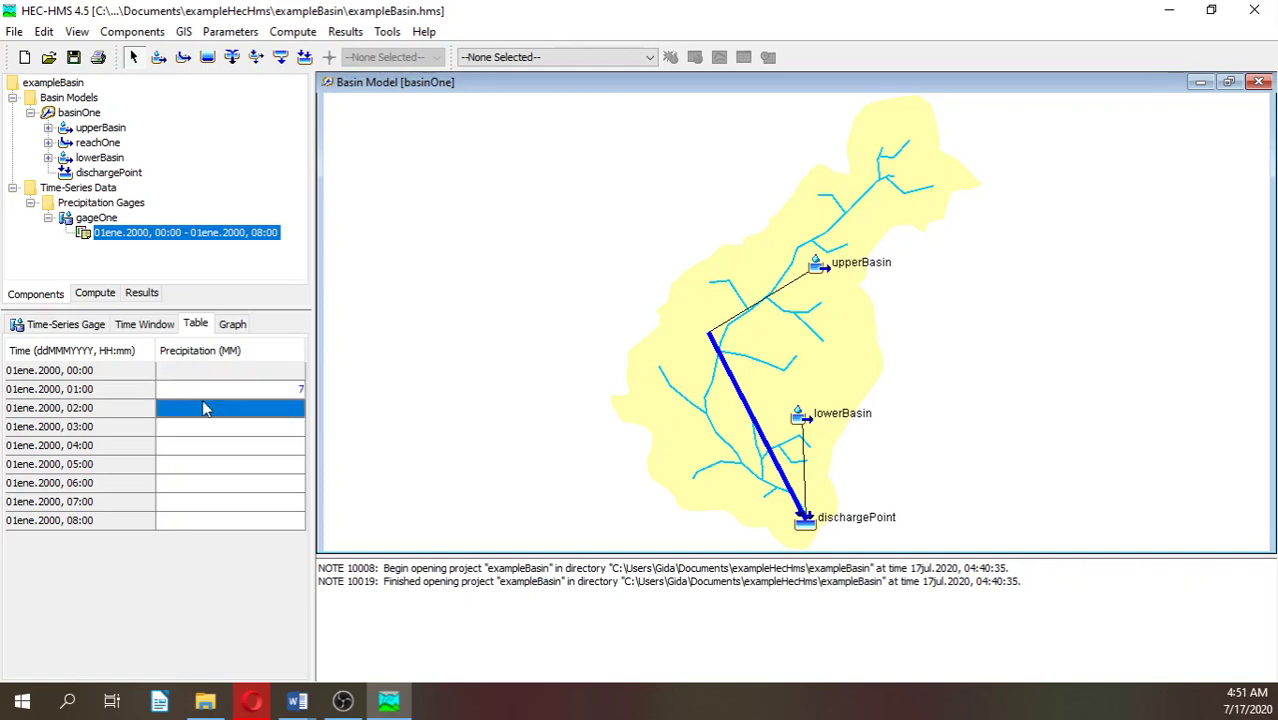
pyautogui.write('25')
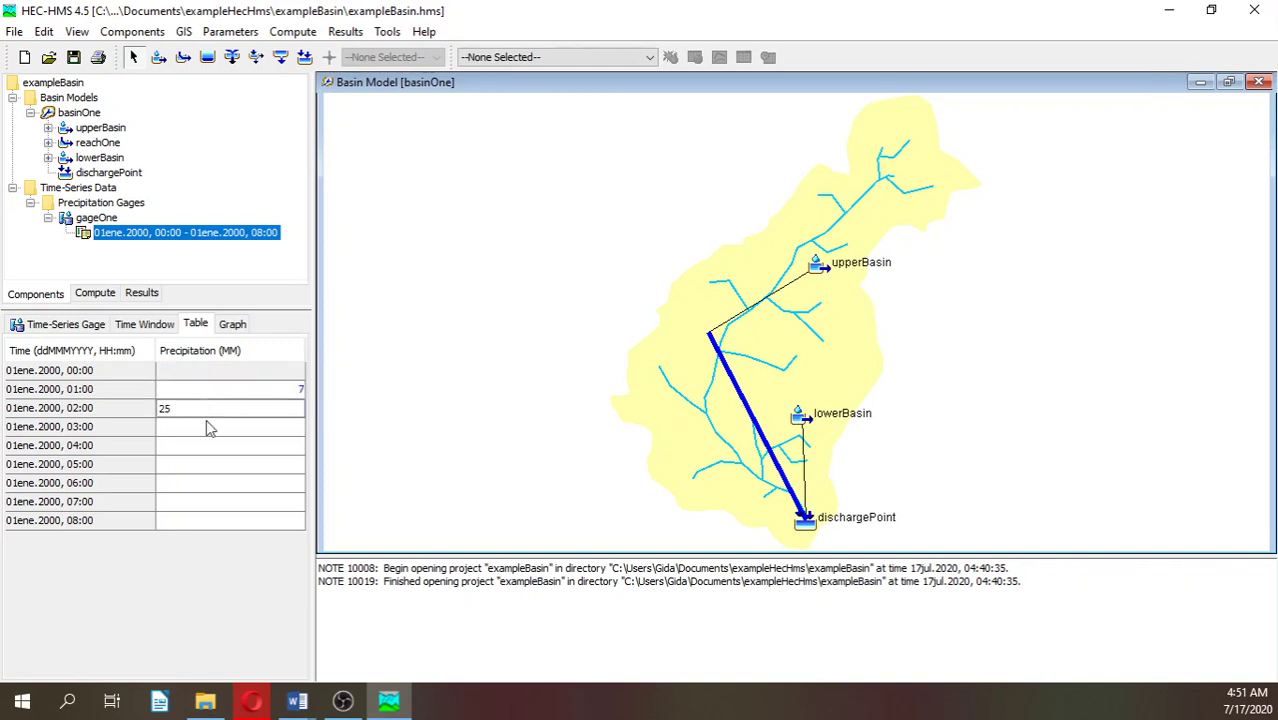
pyautogui.click(206, 421)
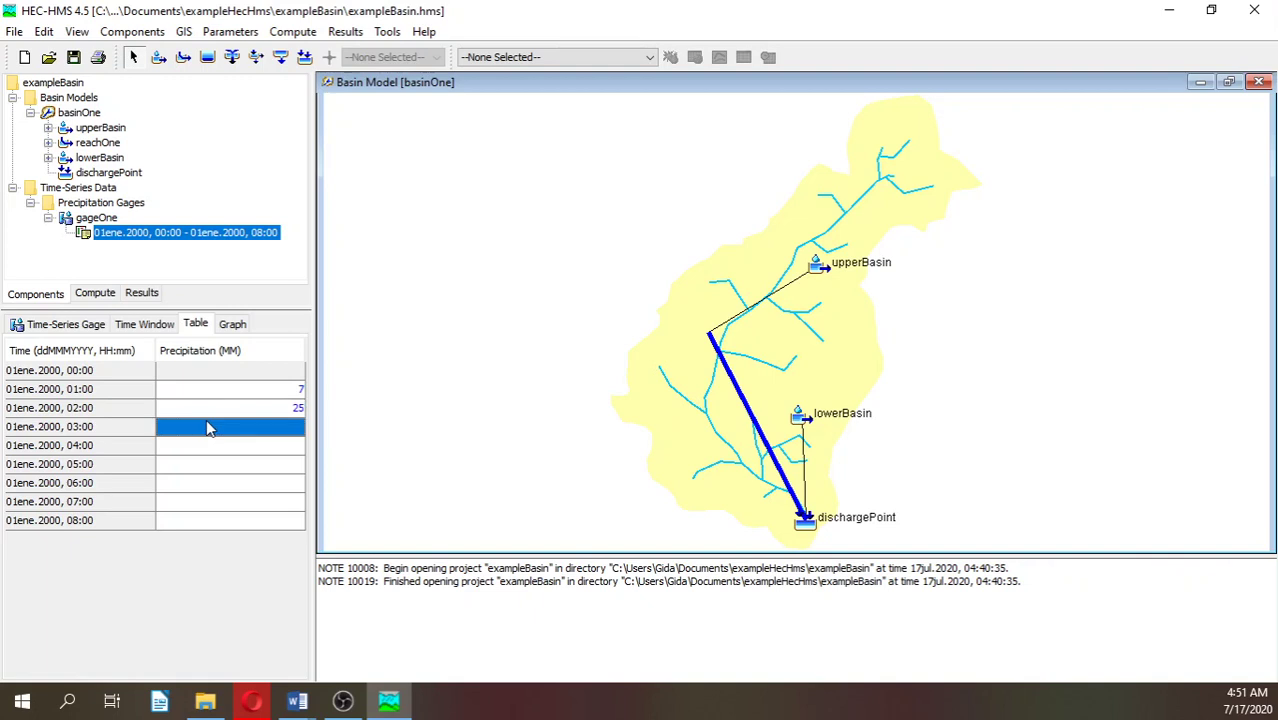
# Enter 18, 35, 23, 28, 2 and 6 mm for 03:00–08:00, then view the graph.
pyautogui.write('1')
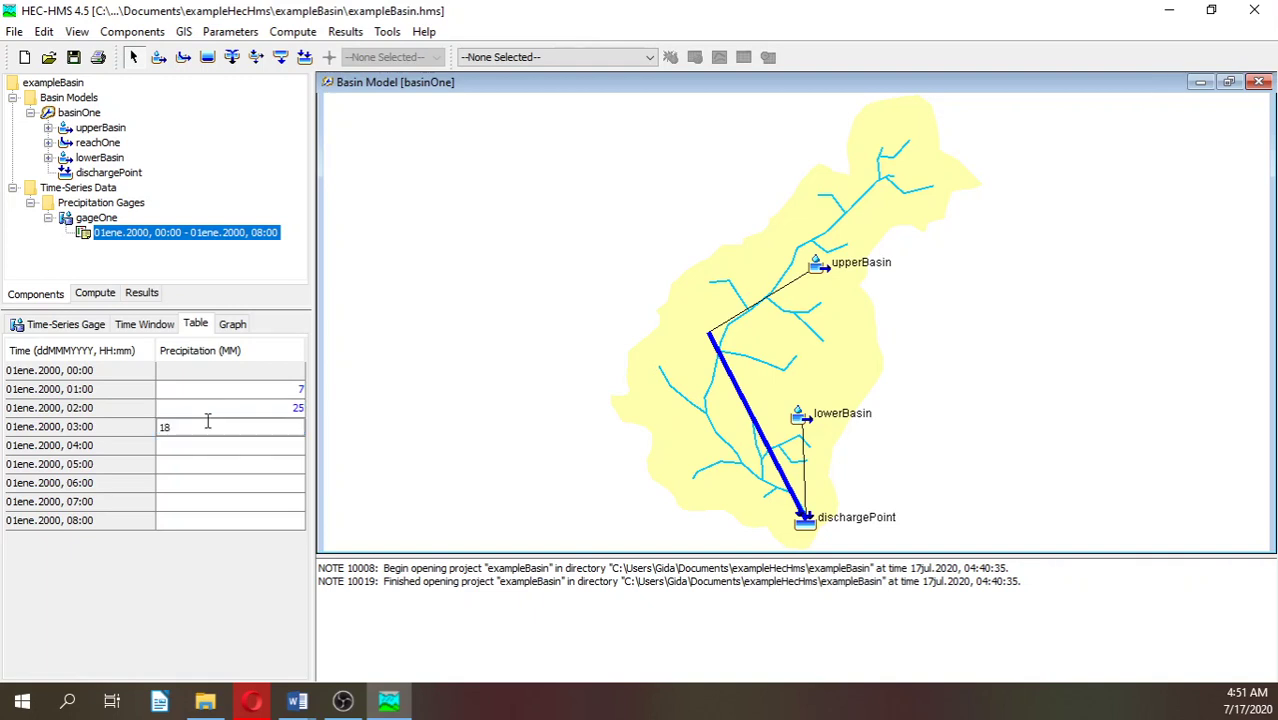
pyautogui.write('8')
pyautogui.click(216, 448)
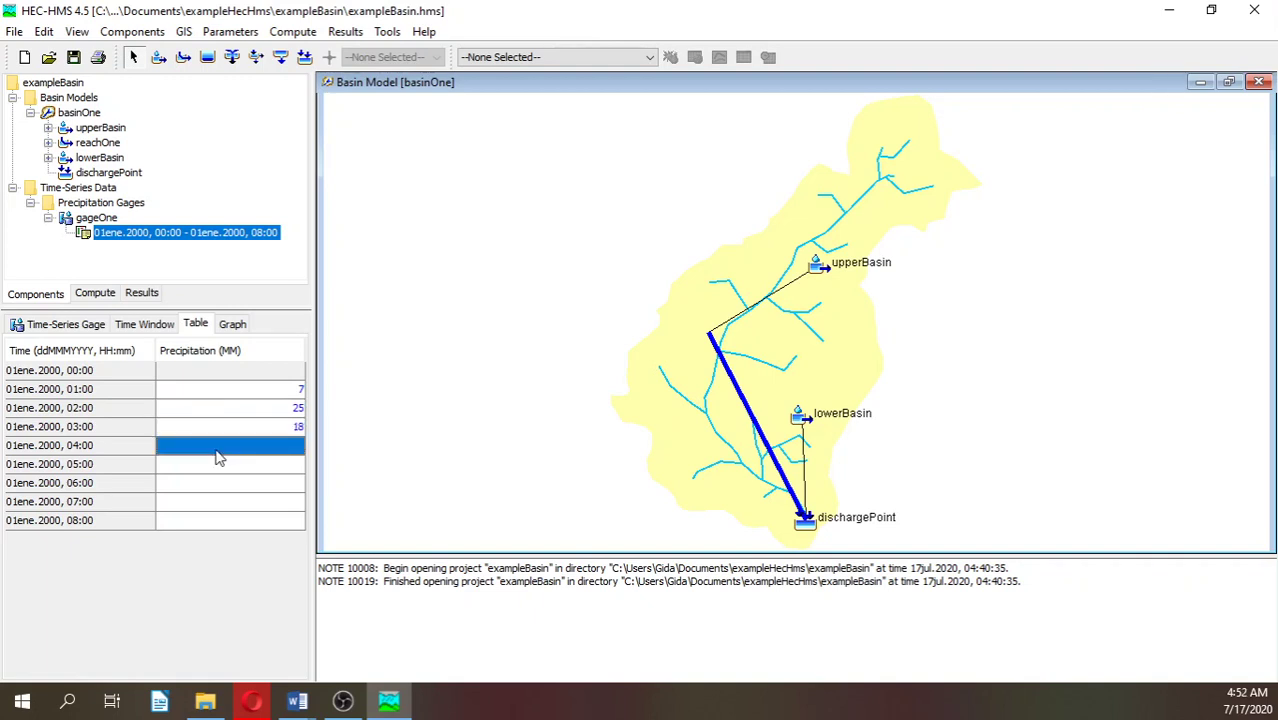
pyautogui.write('35')
pyautogui.click(221, 470)
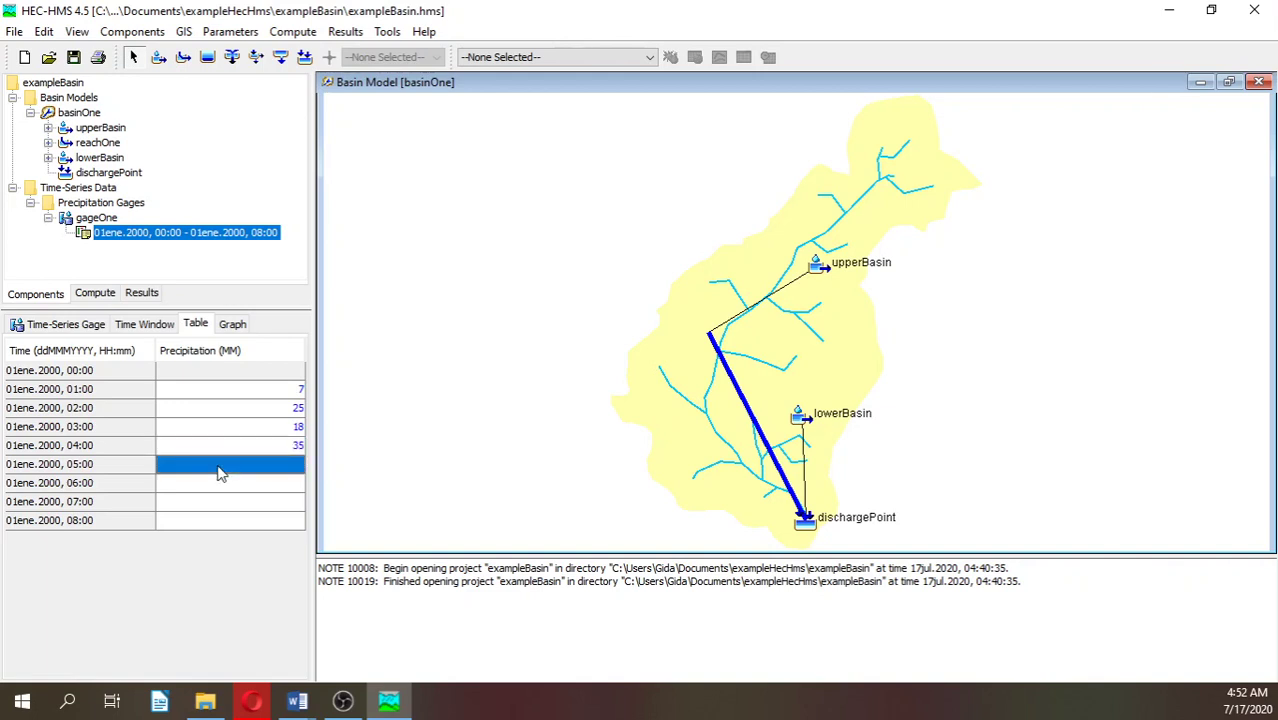
pyautogui.write('23')
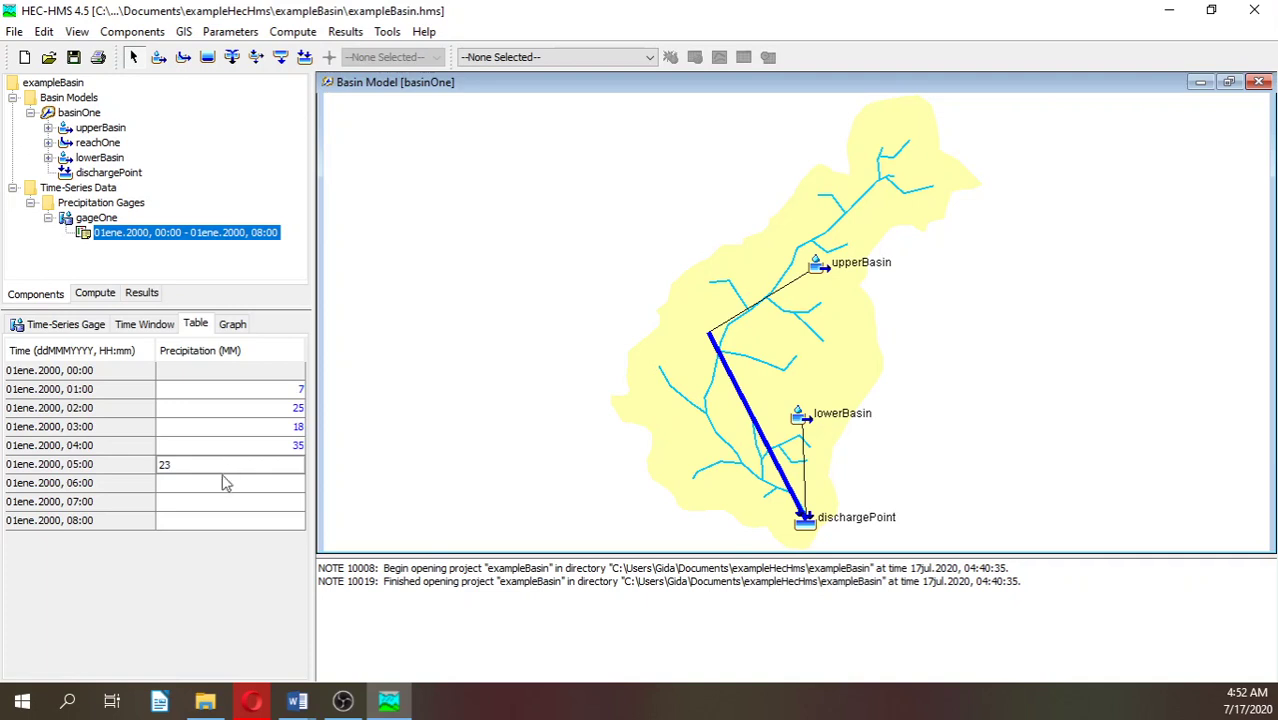
pyautogui.click(224, 489)
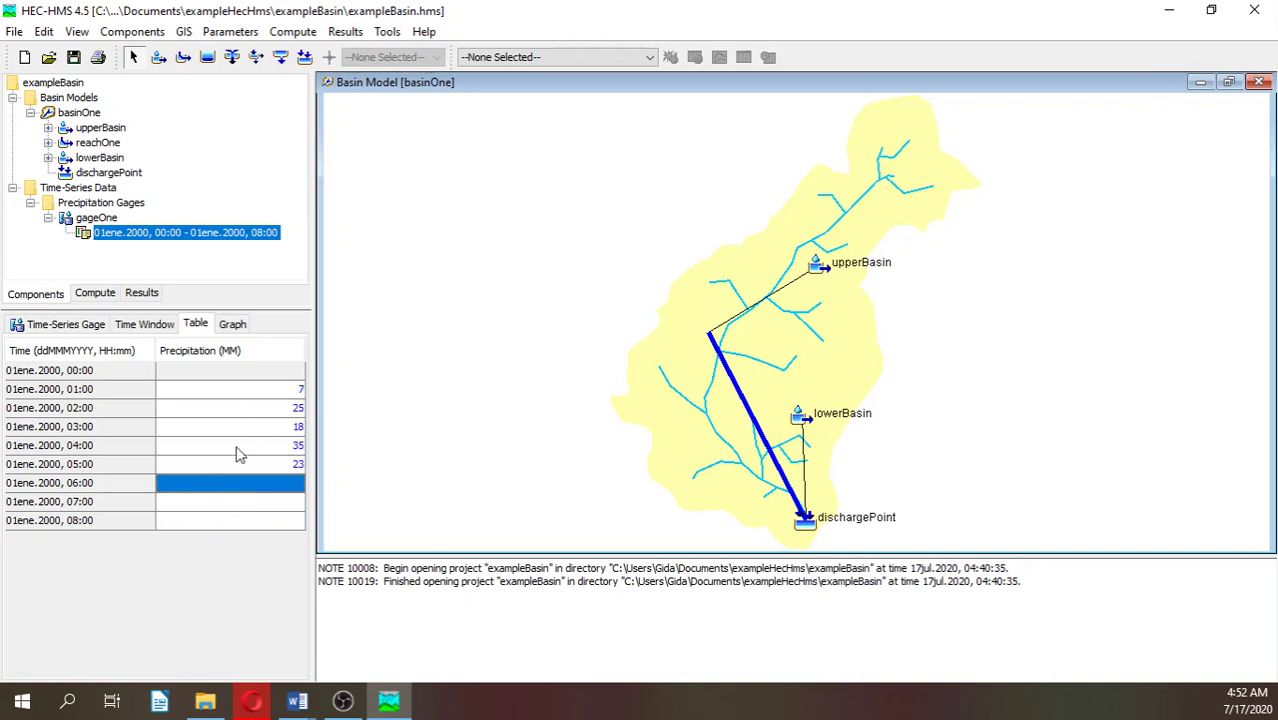
pyautogui.write('2')
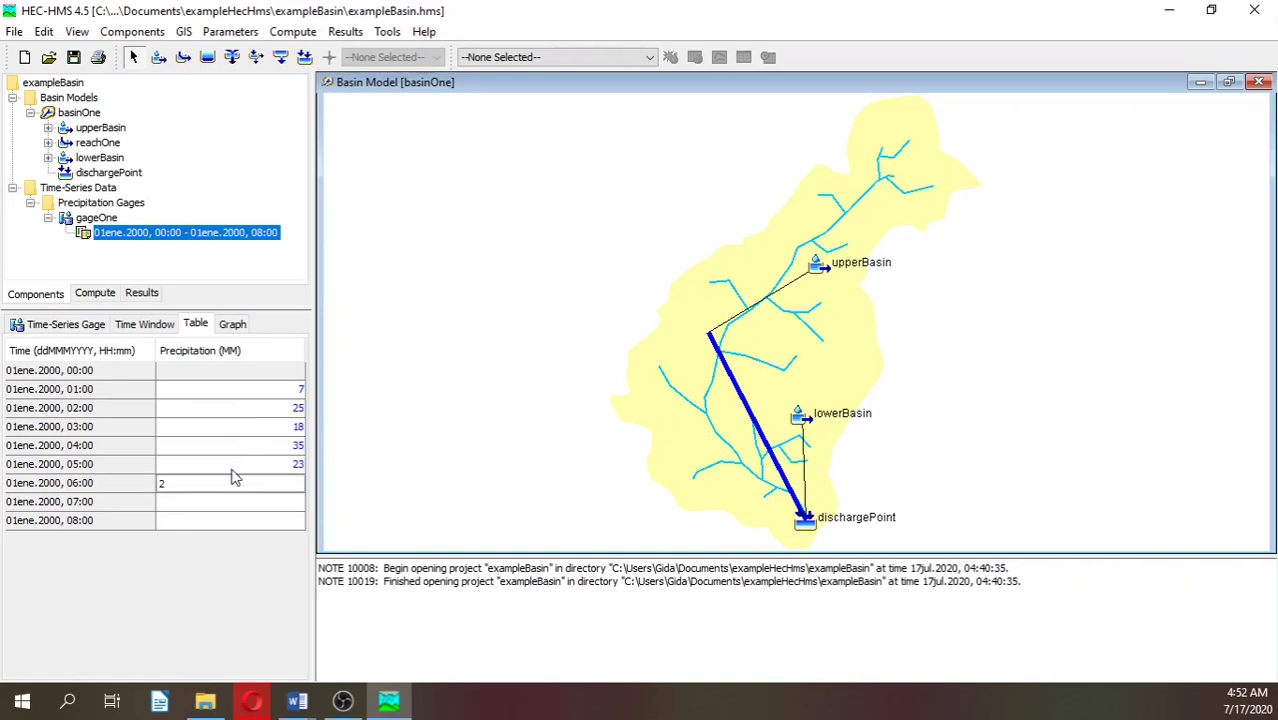
pyautogui.write('8')
pyautogui.click(234, 505)
pyautogui.write('2')
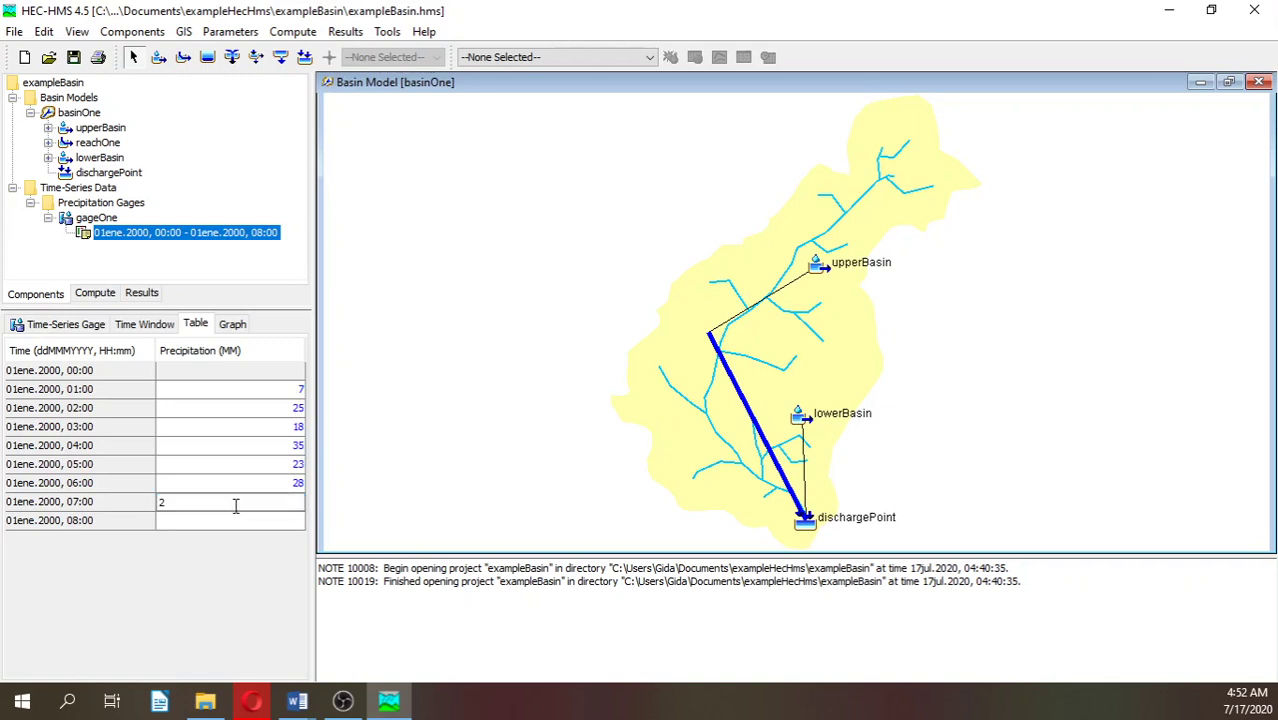
pyautogui.click(240, 525)
pyautogui.write('6')
pyautogui.click(240, 486)
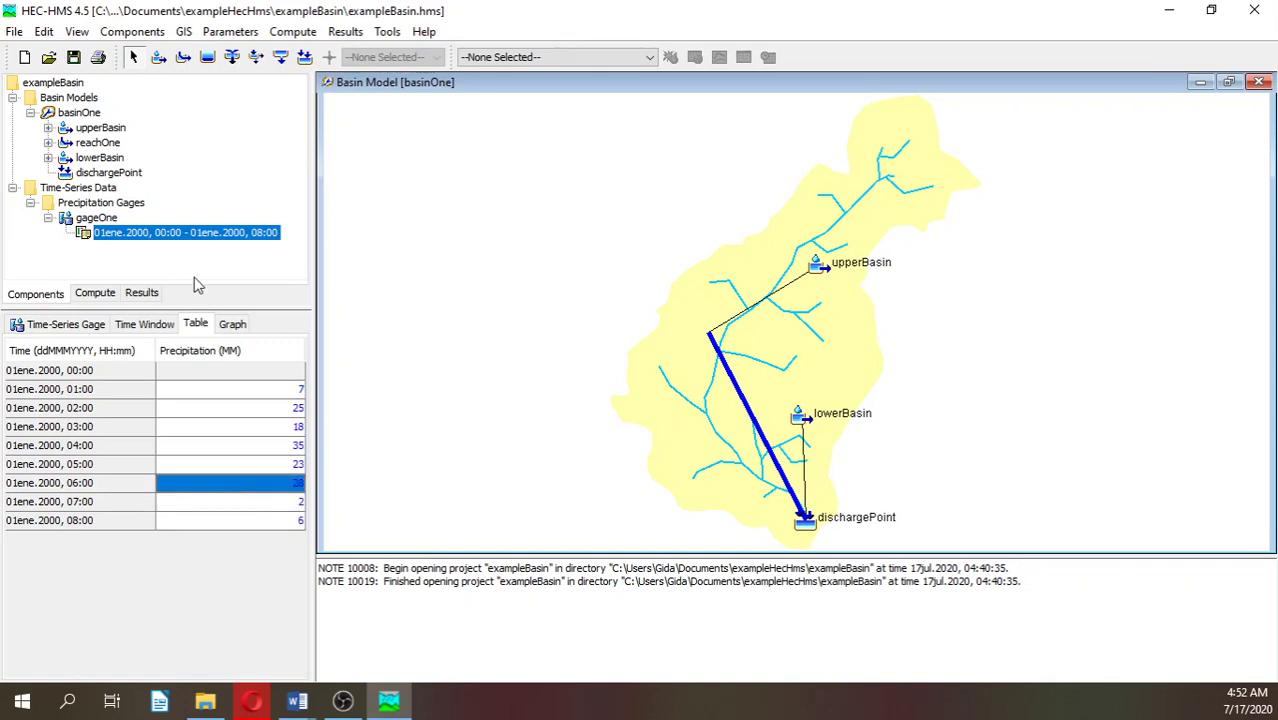
pyautogui.click(233, 325)
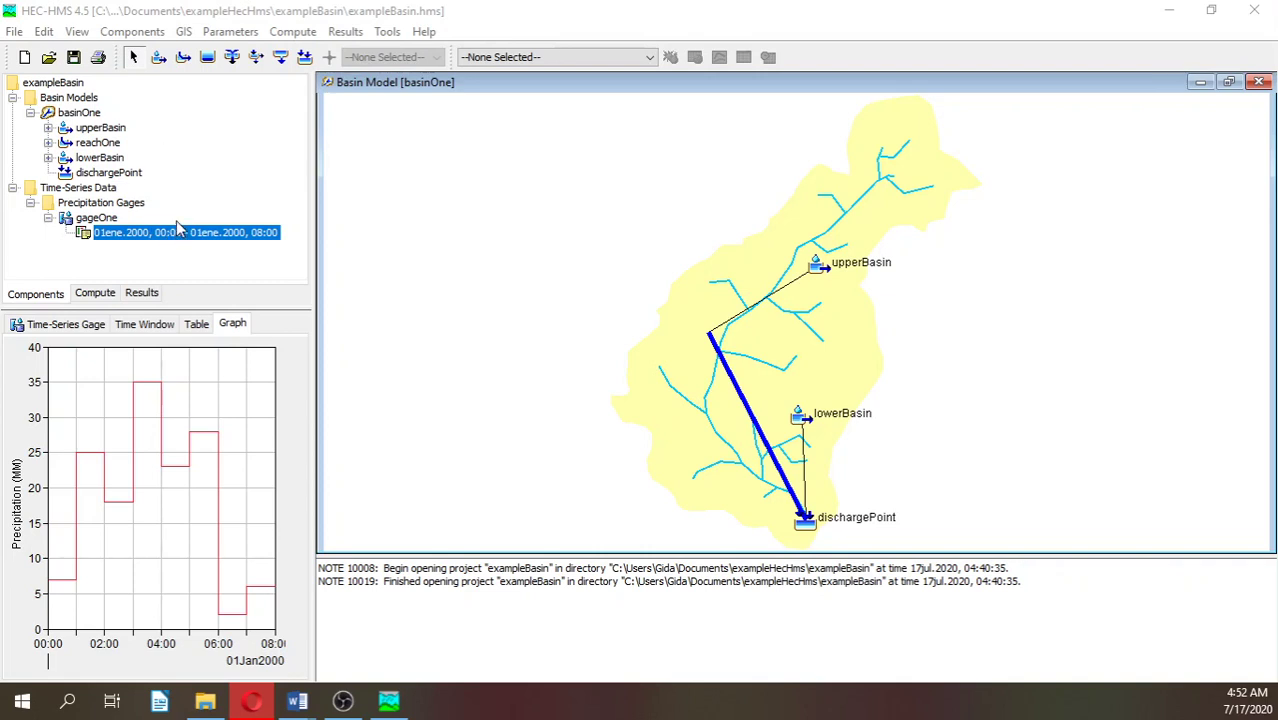
# Open and close the Meteorologic Model Manager, then select the Time-Series Data group.
pyautogui.click(127, 37)
pyautogui.moveTo(137, 62)
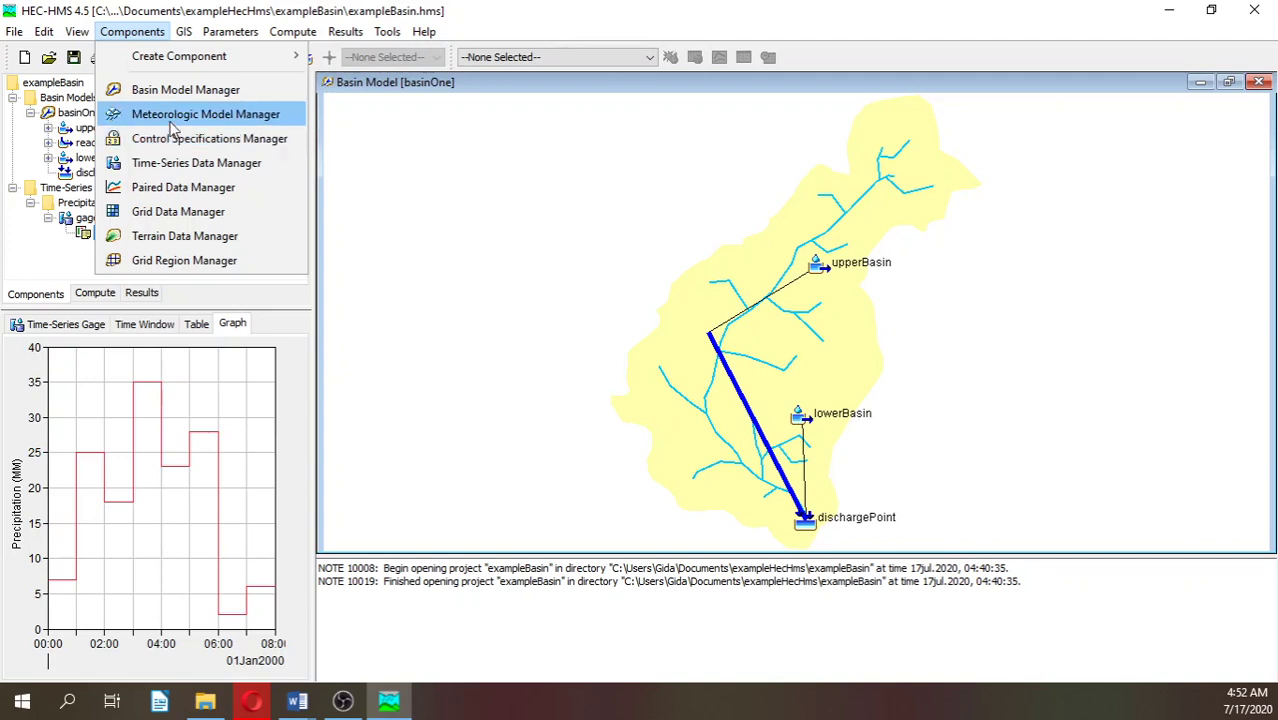
pyautogui.click(171, 120)
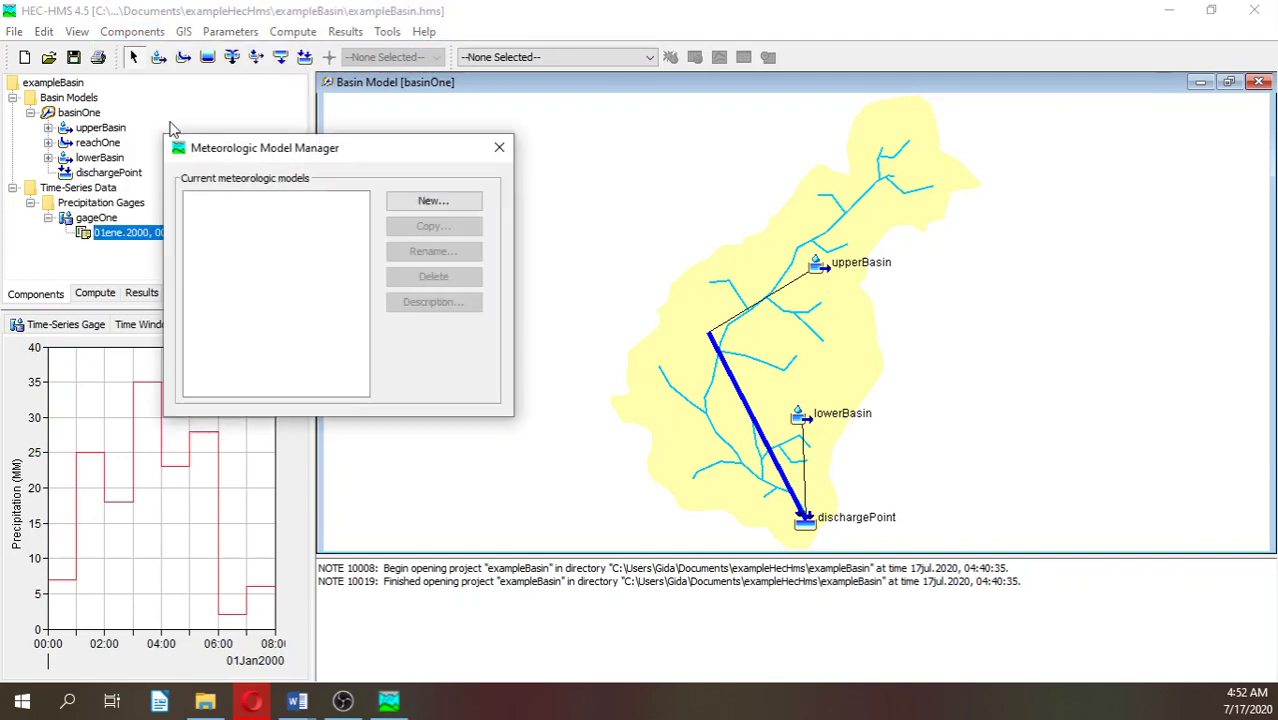
pyautogui.click(500, 150)
pyautogui.click(100, 203)
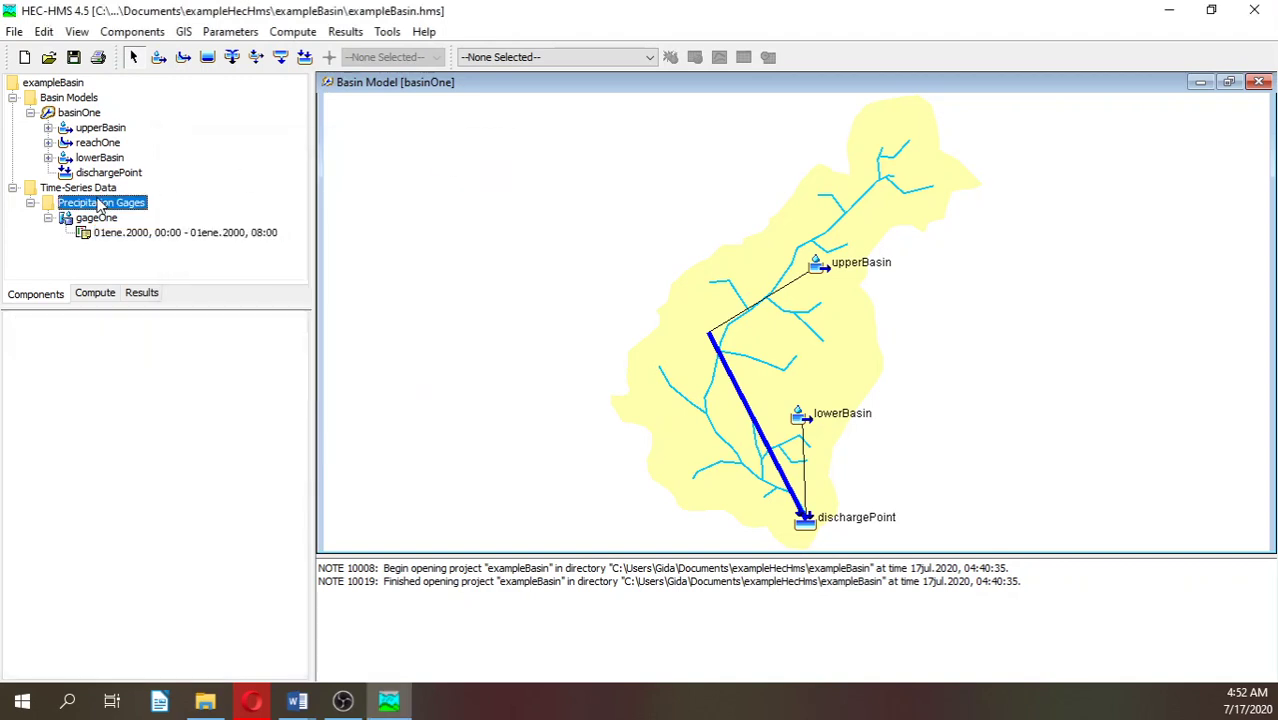
pyautogui.click(73, 189)
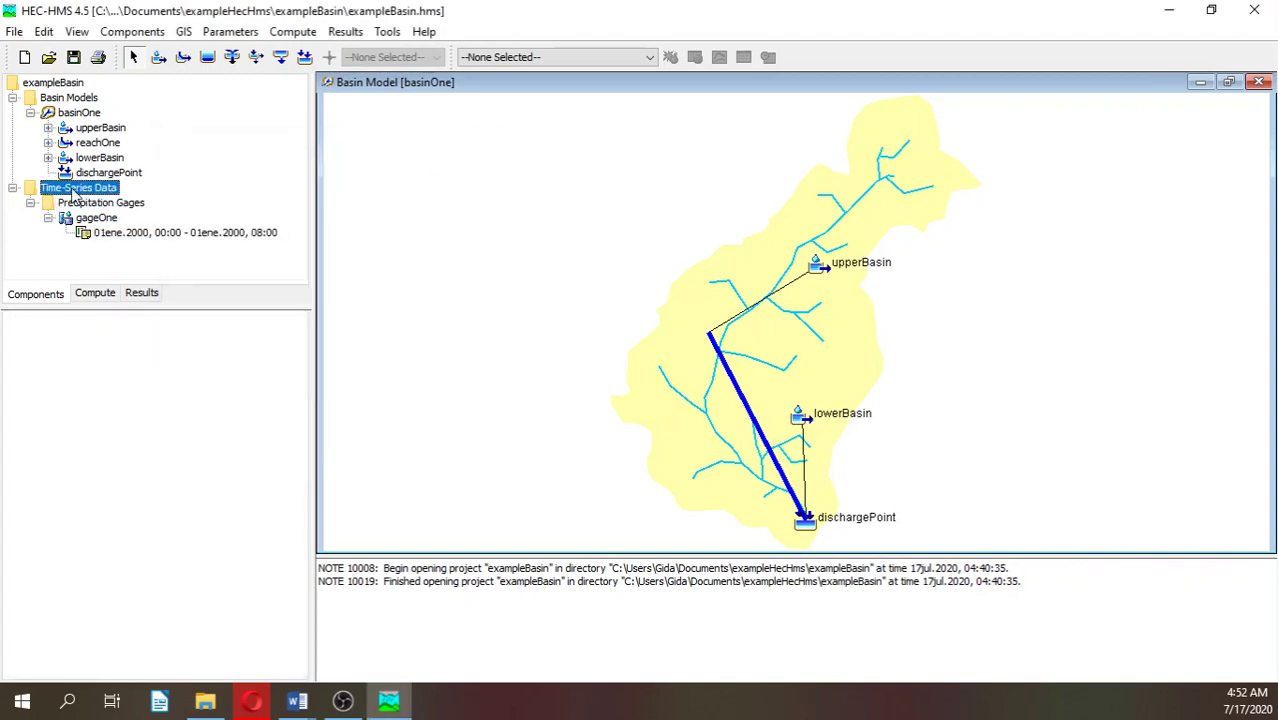
# Create a new precipitation gage named gageTwo in the Time-Series Data Manager.
pyautogui.click(117, 38)
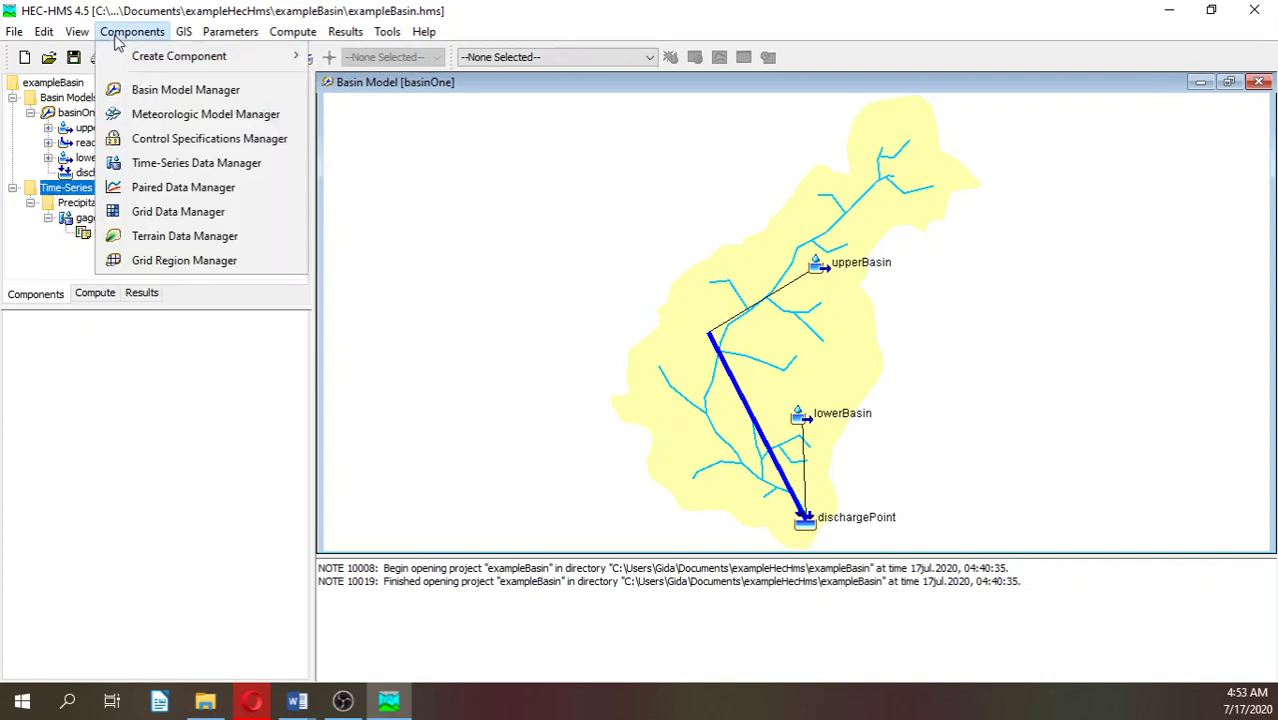
pyautogui.click(178, 164)
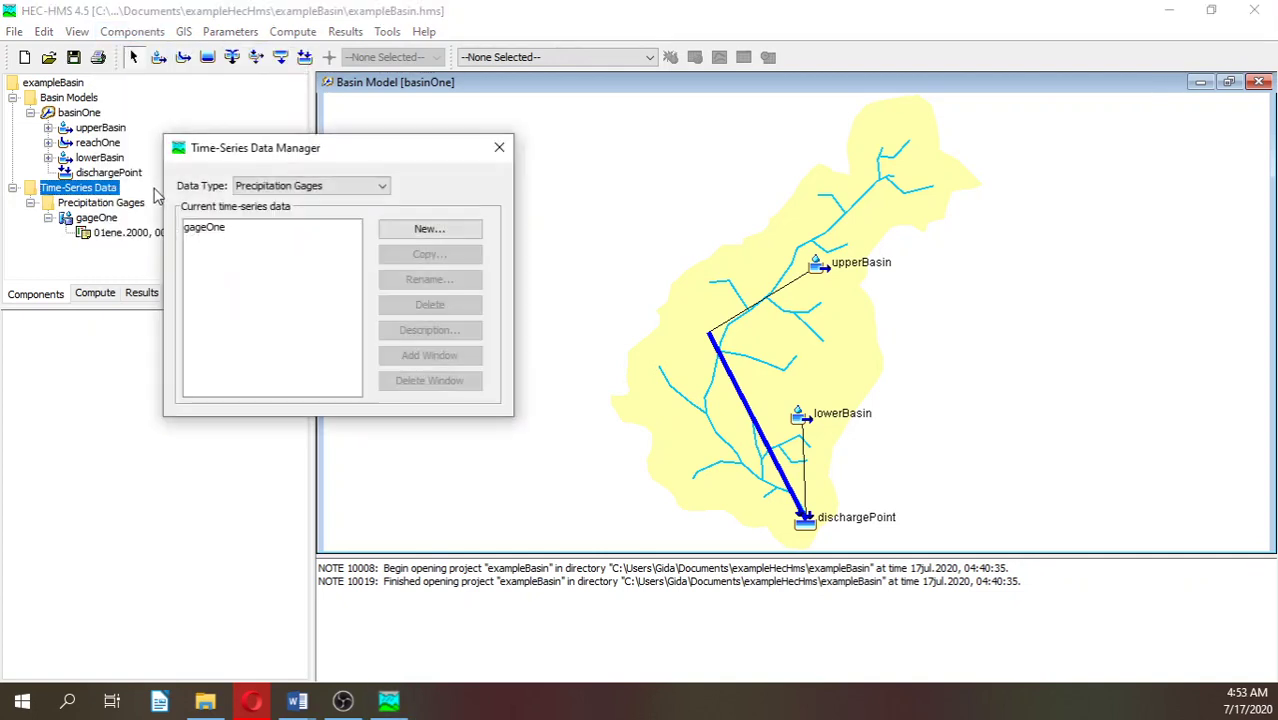
pyautogui.click(426, 228)
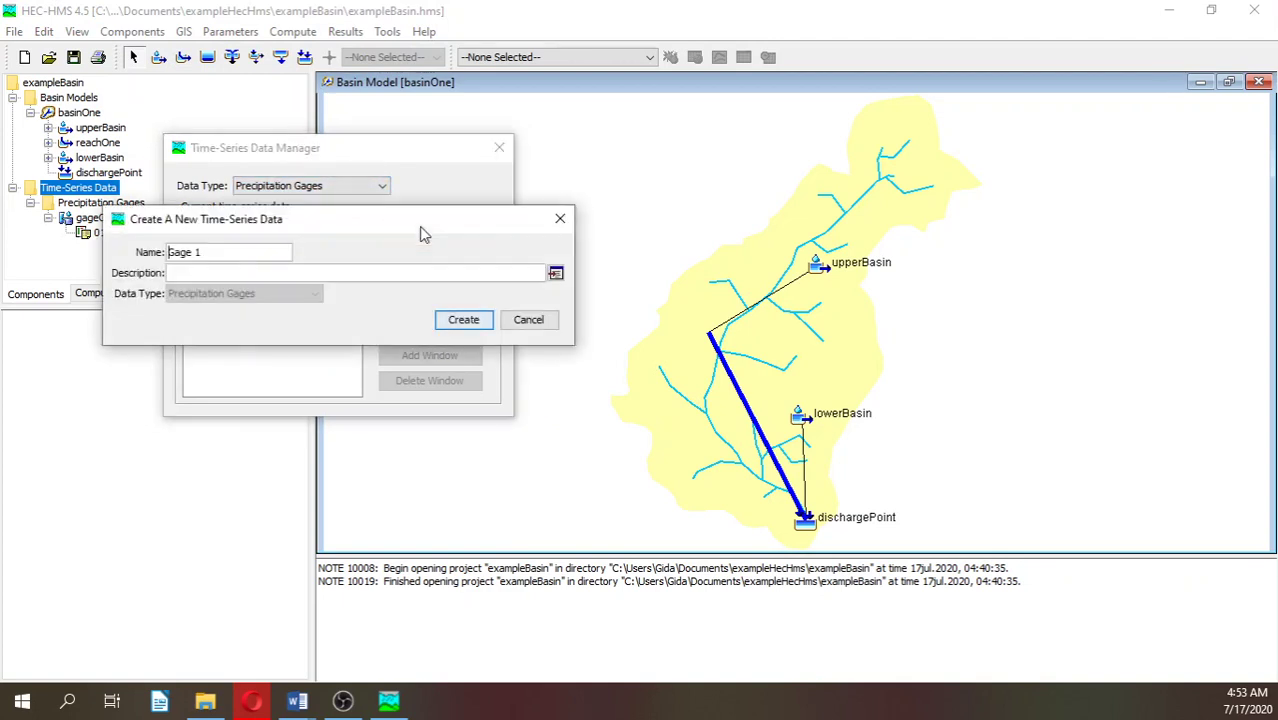
pyautogui.moveTo(217, 252); pyautogui.dragTo(77, 250)
pyautogui.write('gageTwo')
pyautogui.click(468, 324)
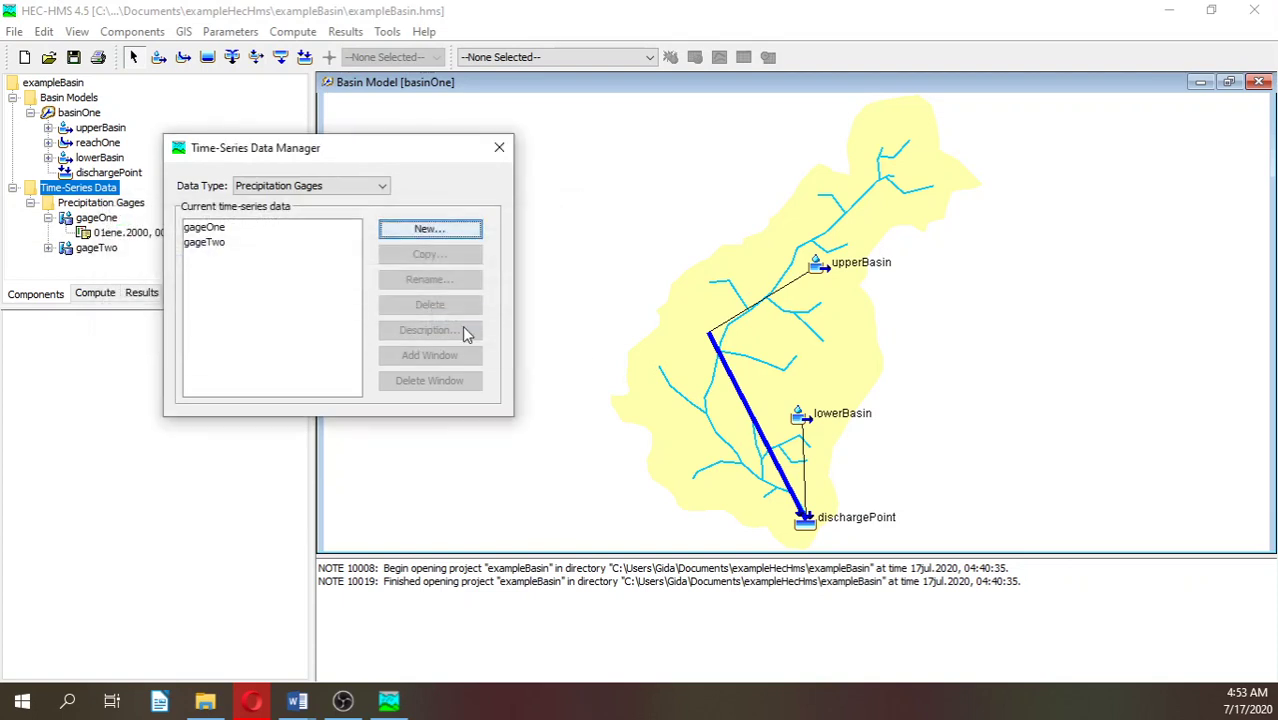
# Set gageTwo's time window end date to 01ene.2000.
pyautogui.click(499, 149)
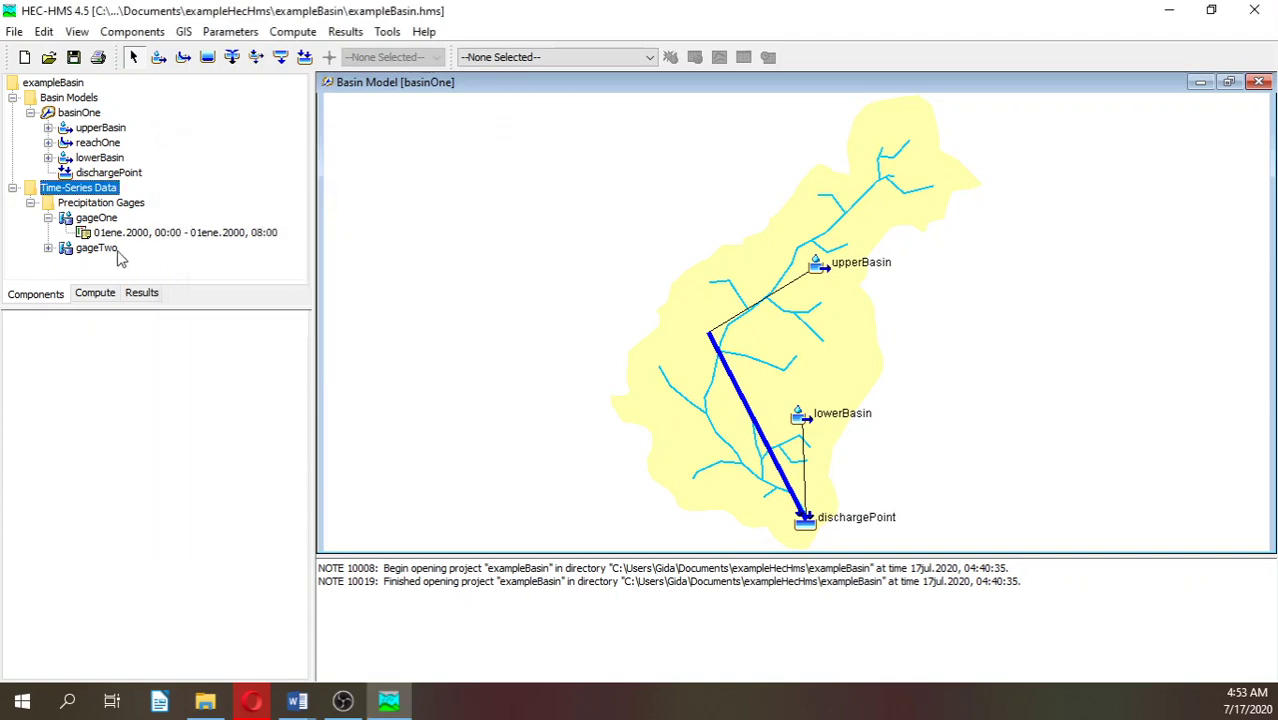
pyautogui.click(48, 247)
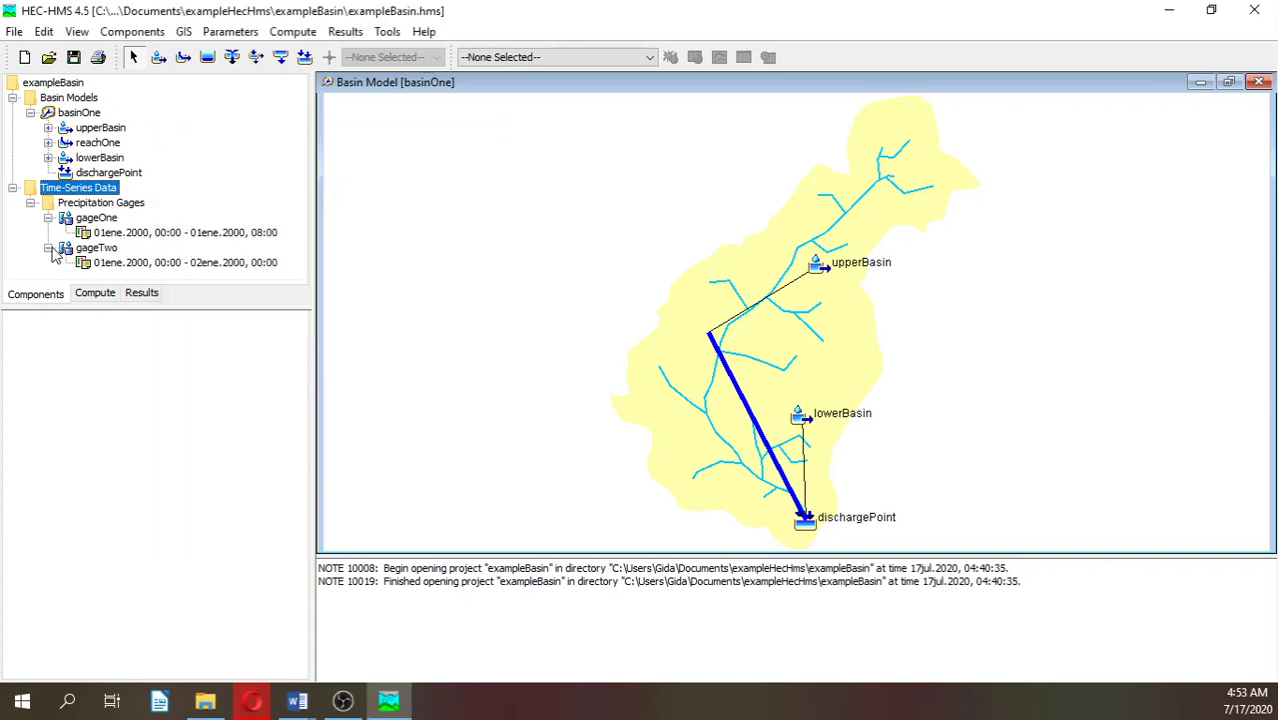
pyautogui.click(133, 263)
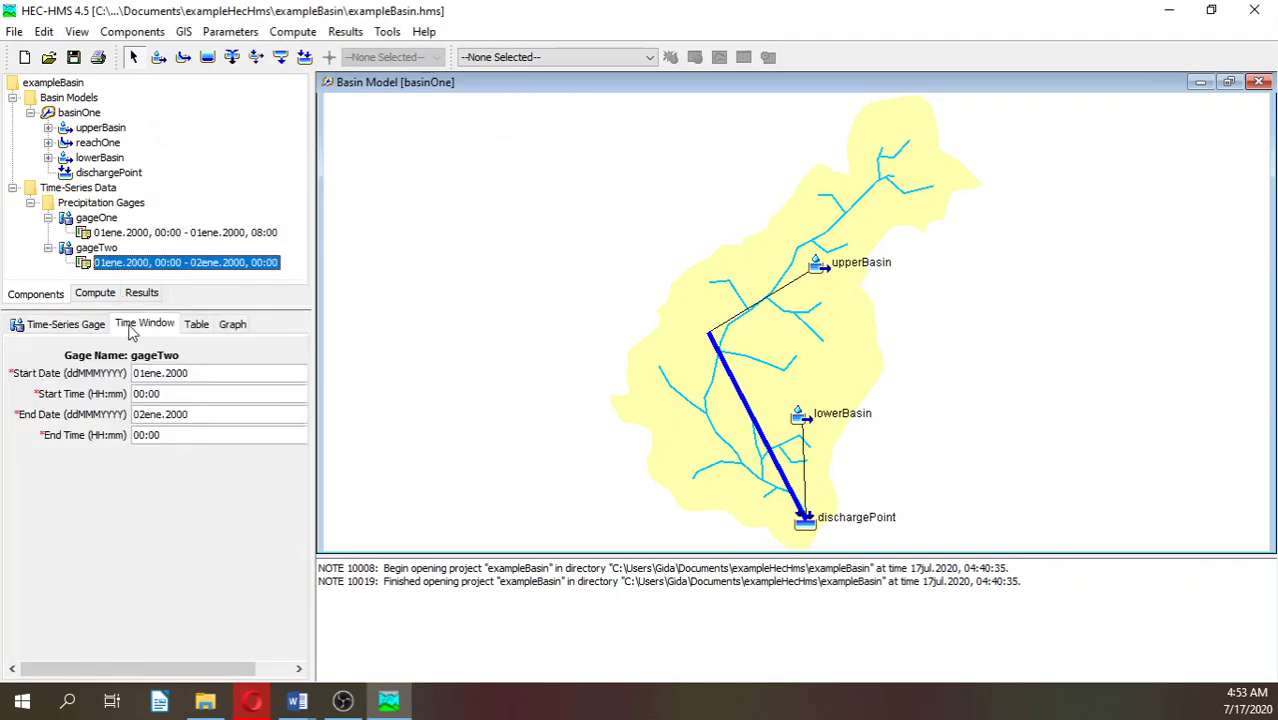
pyautogui.click(142, 414)
pyautogui.press('Delete')
pyautogui.write('1')
# Set gageTwo's time interval to 1 Hour and bring up its precipitation table.
pyautogui.click(194, 324)
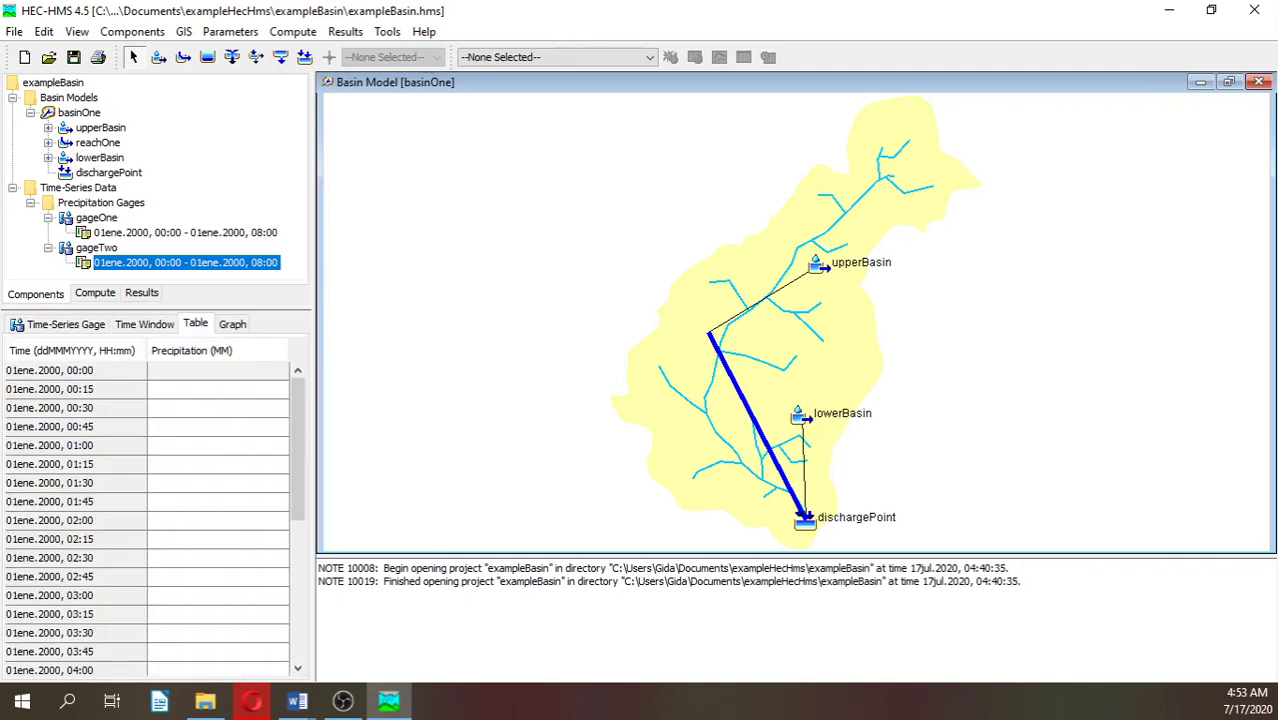
pyautogui.click(96, 249)
pyautogui.click(128, 437)
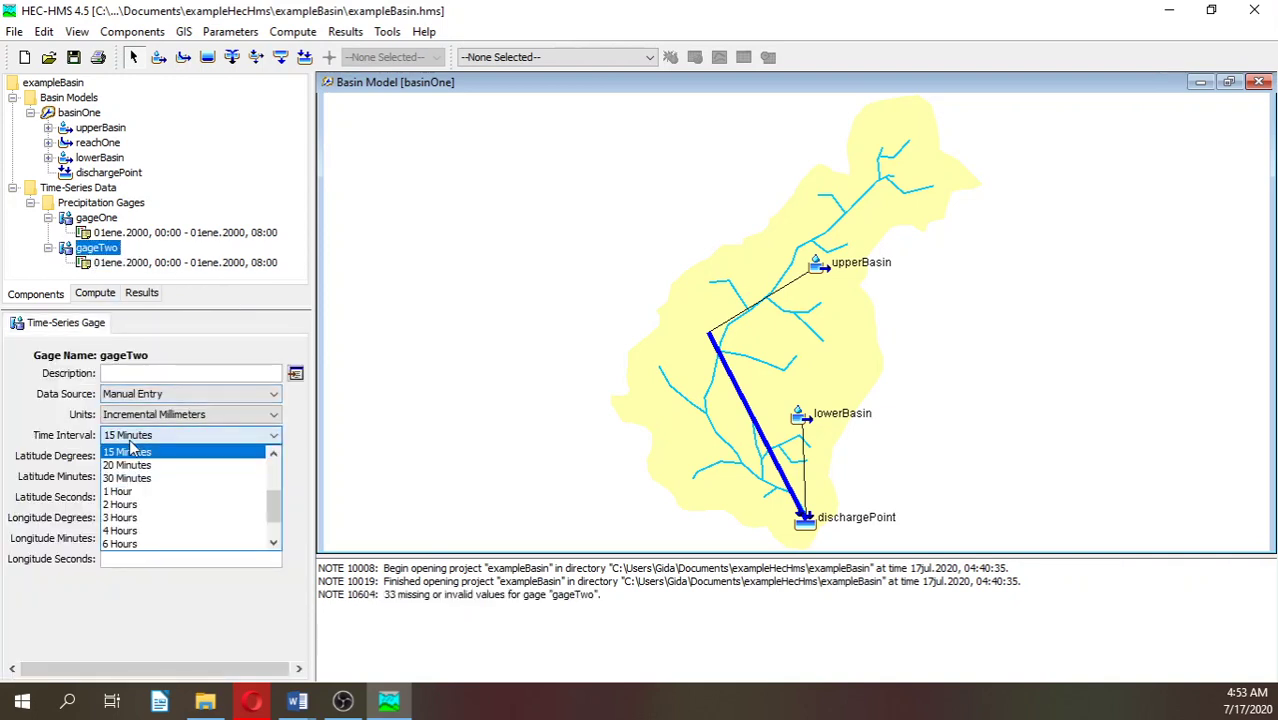
pyautogui.click(128, 502)
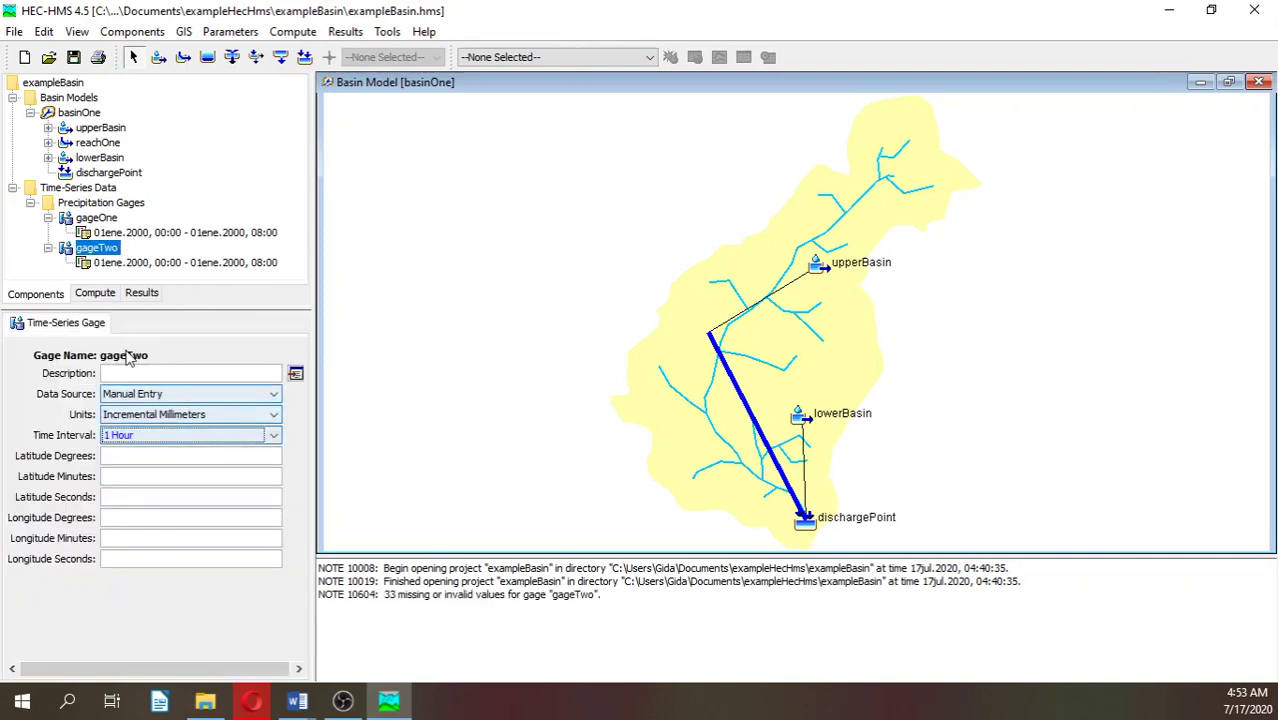
pyautogui.click(116, 264)
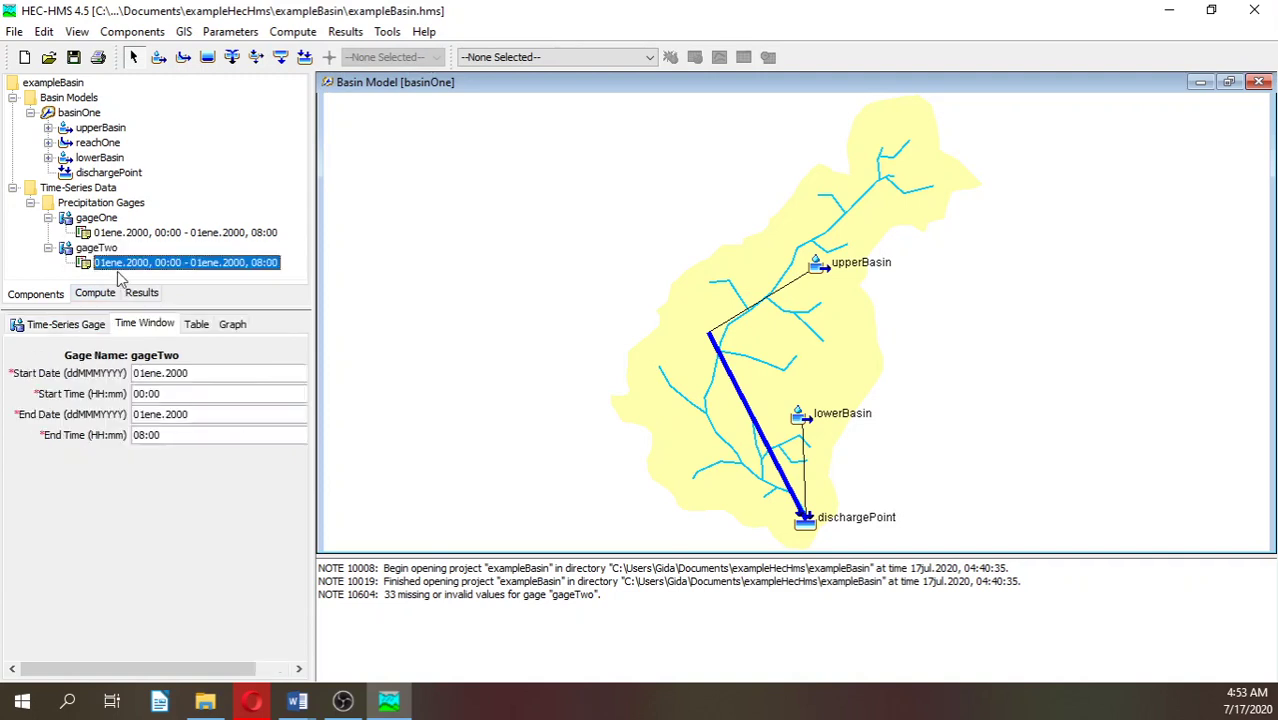
pyautogui.click(196, 326)
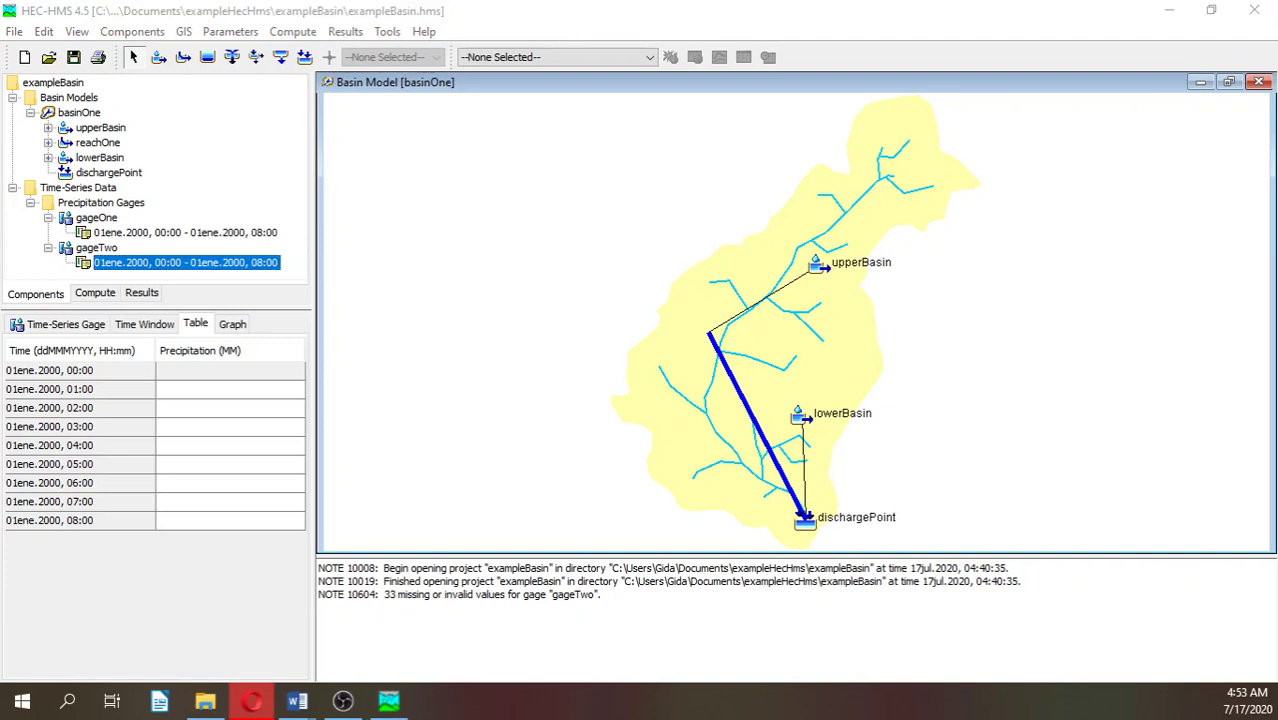
# Enter 4, 26, 14 and 30 mm in gageTwo's 01:00–04:00 precipitation cells.
pyautogui.click(228, 396)
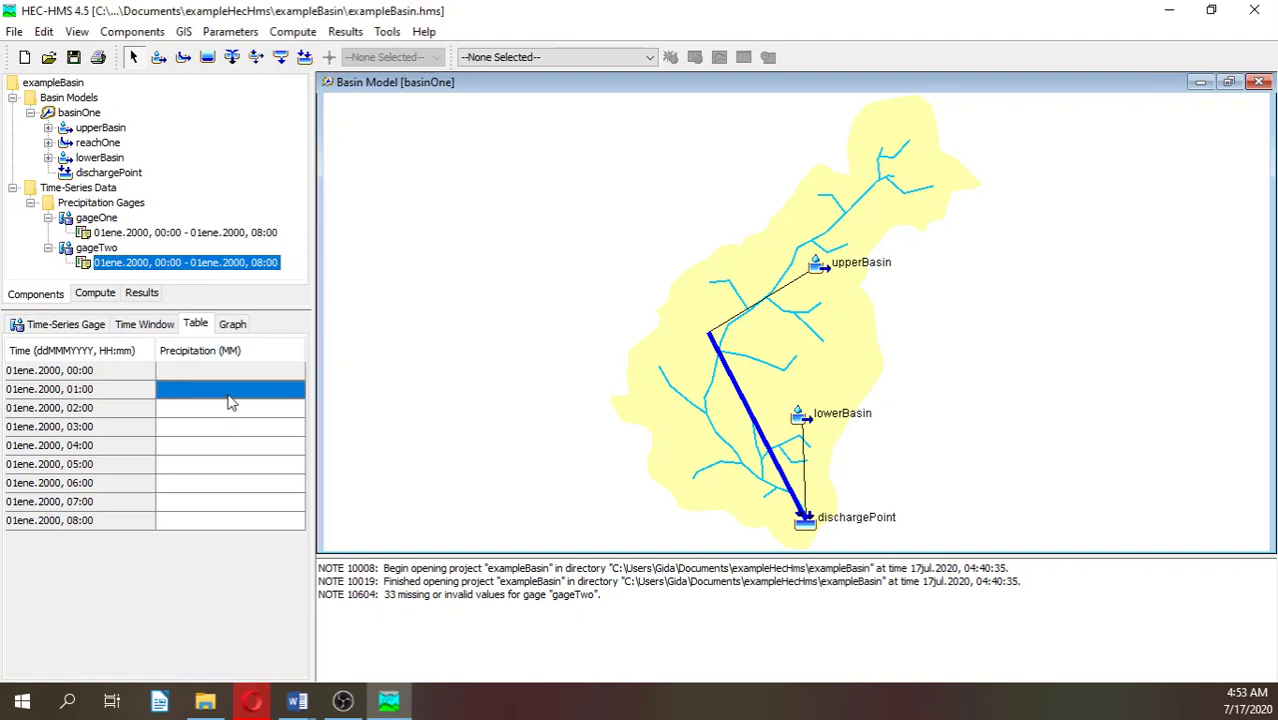
pyautogui.write('4')
pyautogui.click(231, 414)
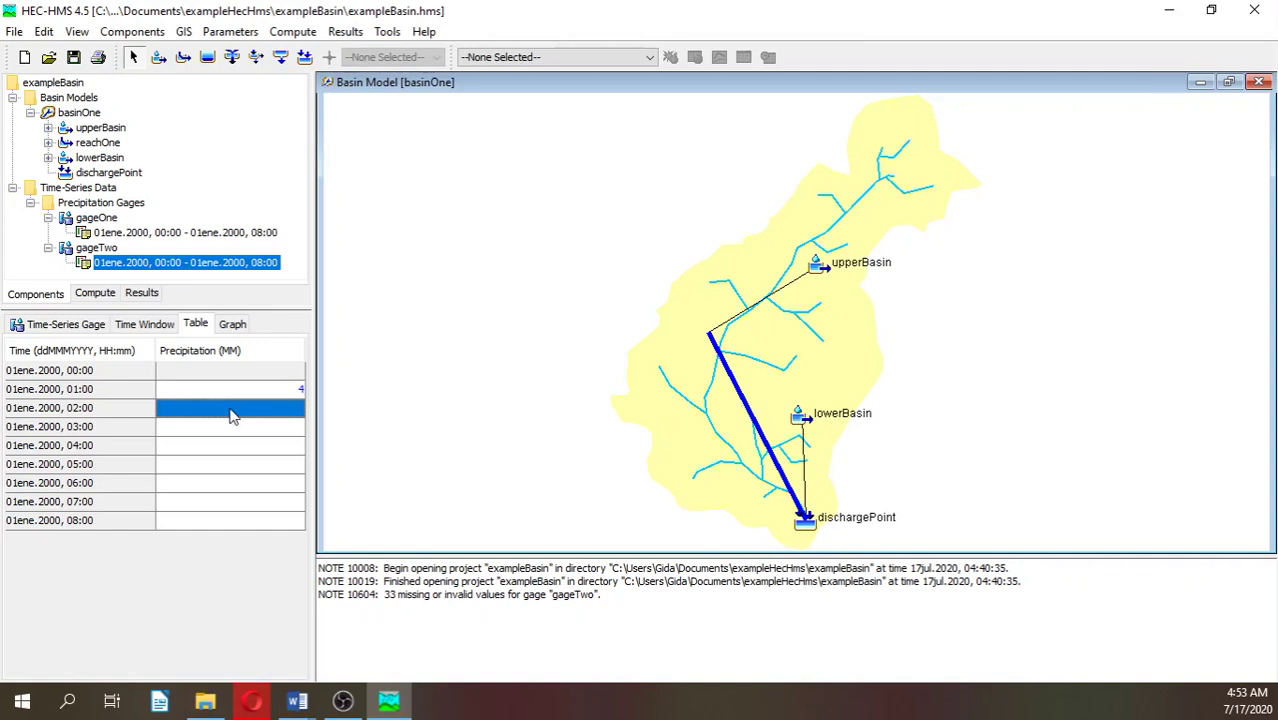
pyautogui.write('26')
pyautogui.click(228, 430)
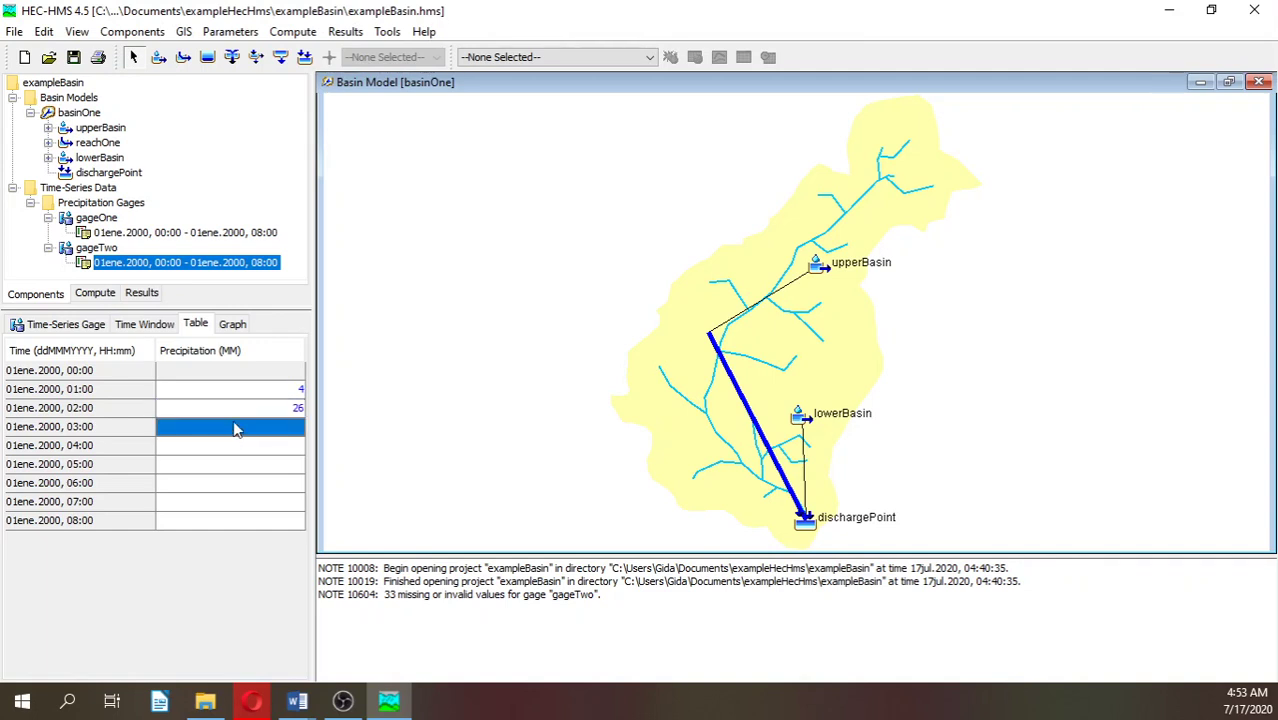
pyautogui.write('14')
pyautogui.click(243, 451)
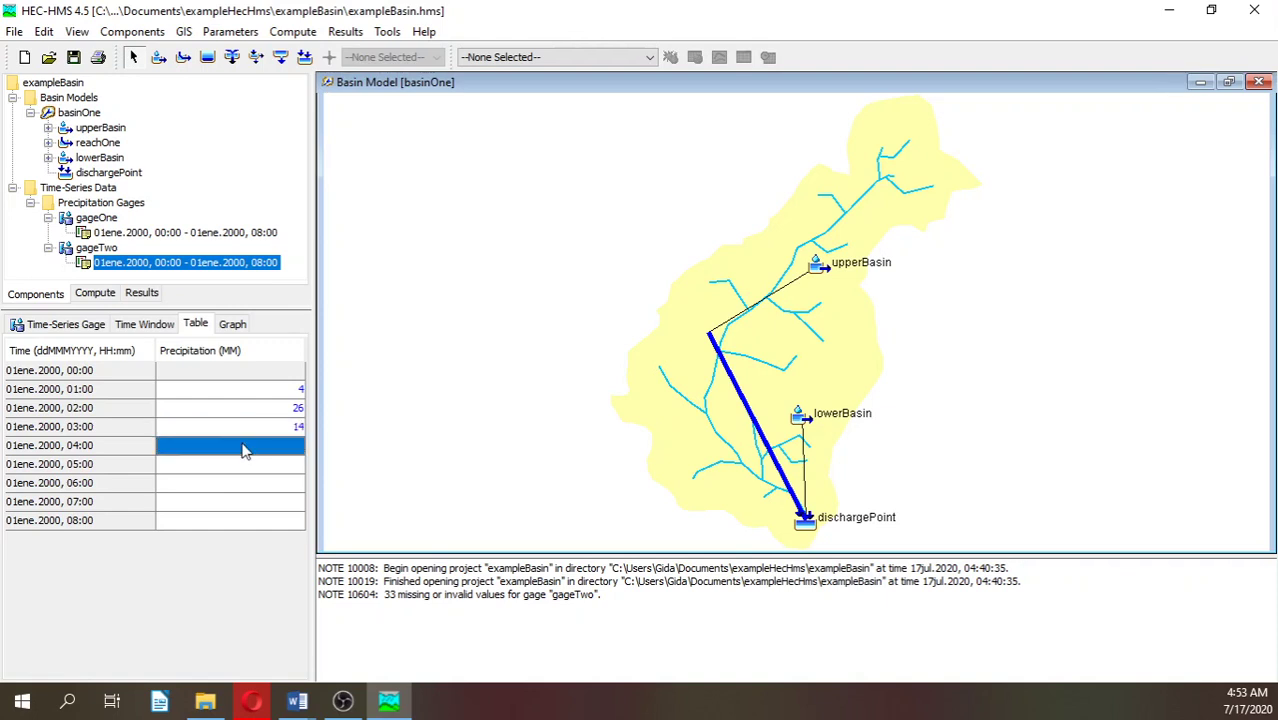
pyautogui.write('30')
# Enter 18, 25, 3 and 4 mm for 05:00–08:00, then view the graph.
pyautogui.click(258, 467)
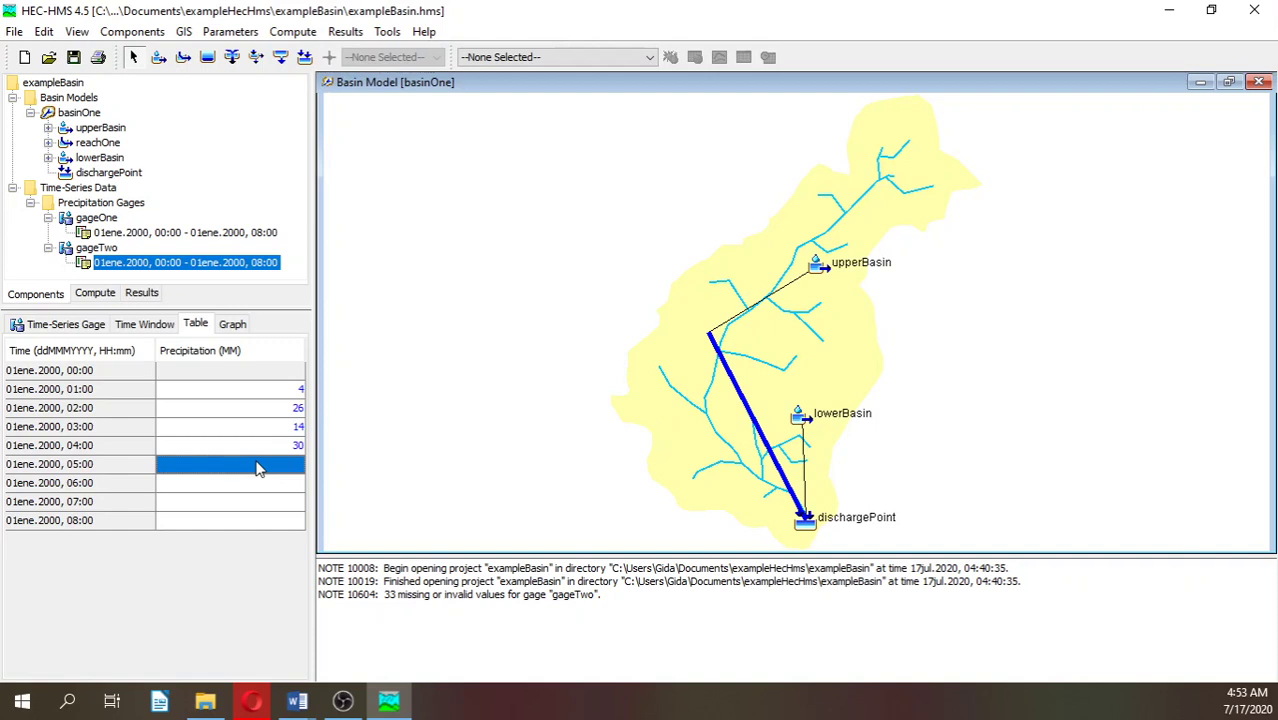
pyautogui.write('18')
pyautogui.click(262, 490)
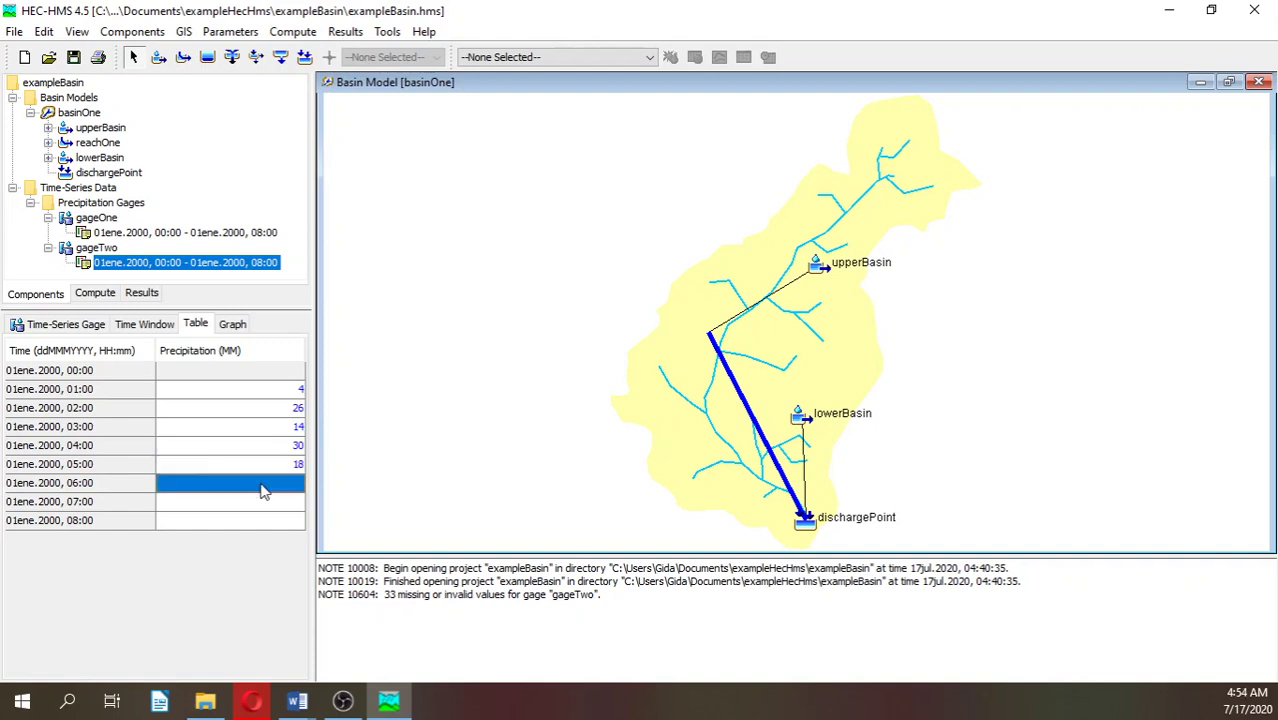
pyautogui.write('25')
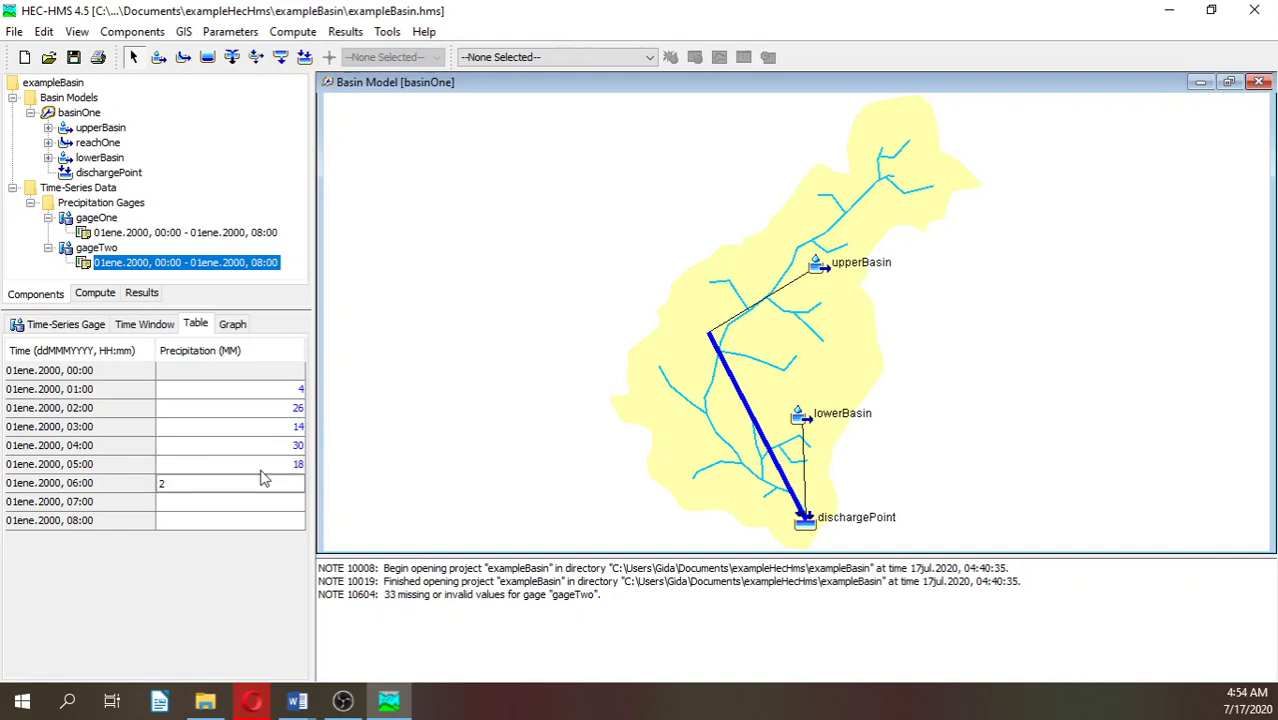
pyautogui.click(266, 504)
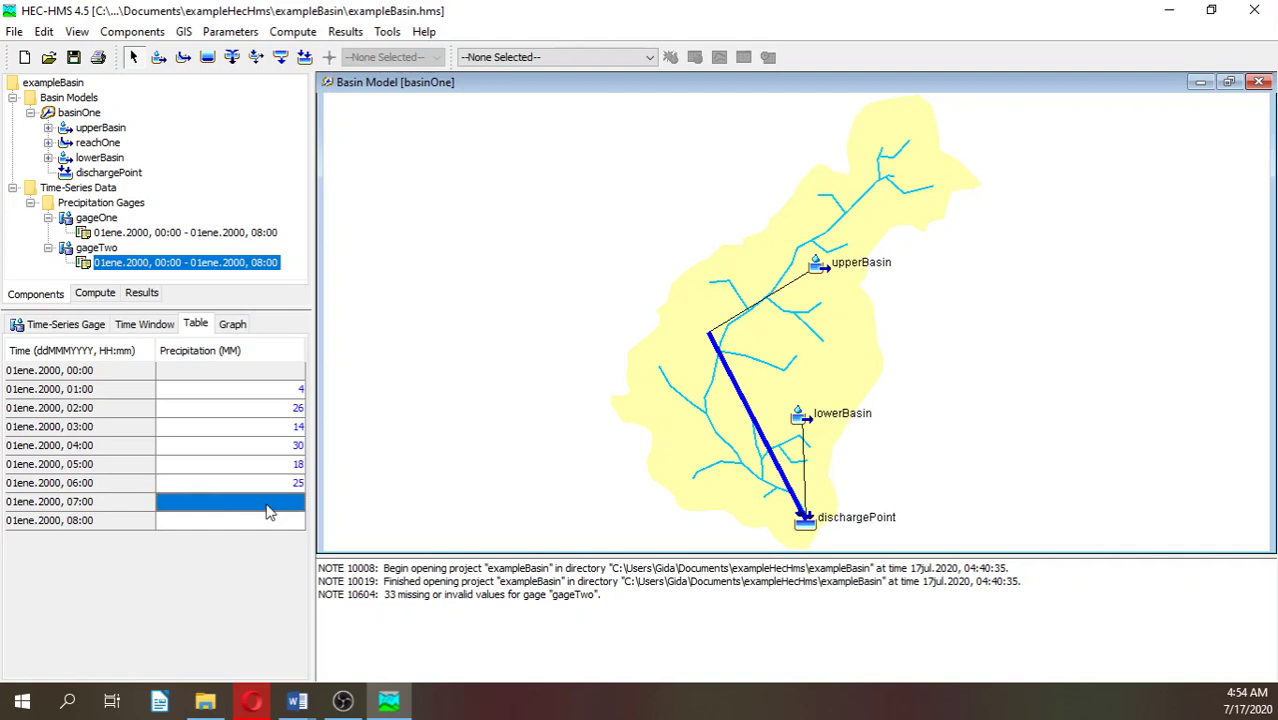
pyautogui.write('3')
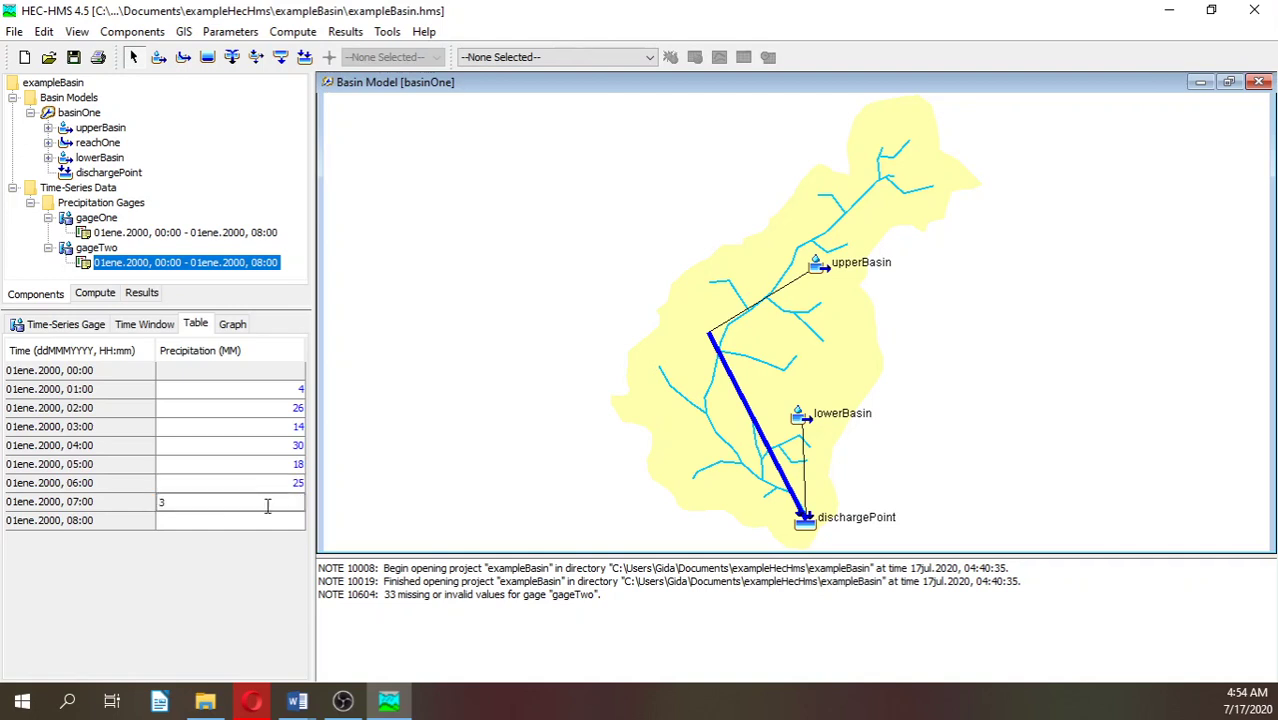
pyautogui.click(267, 521)
pyautogui.write('4')
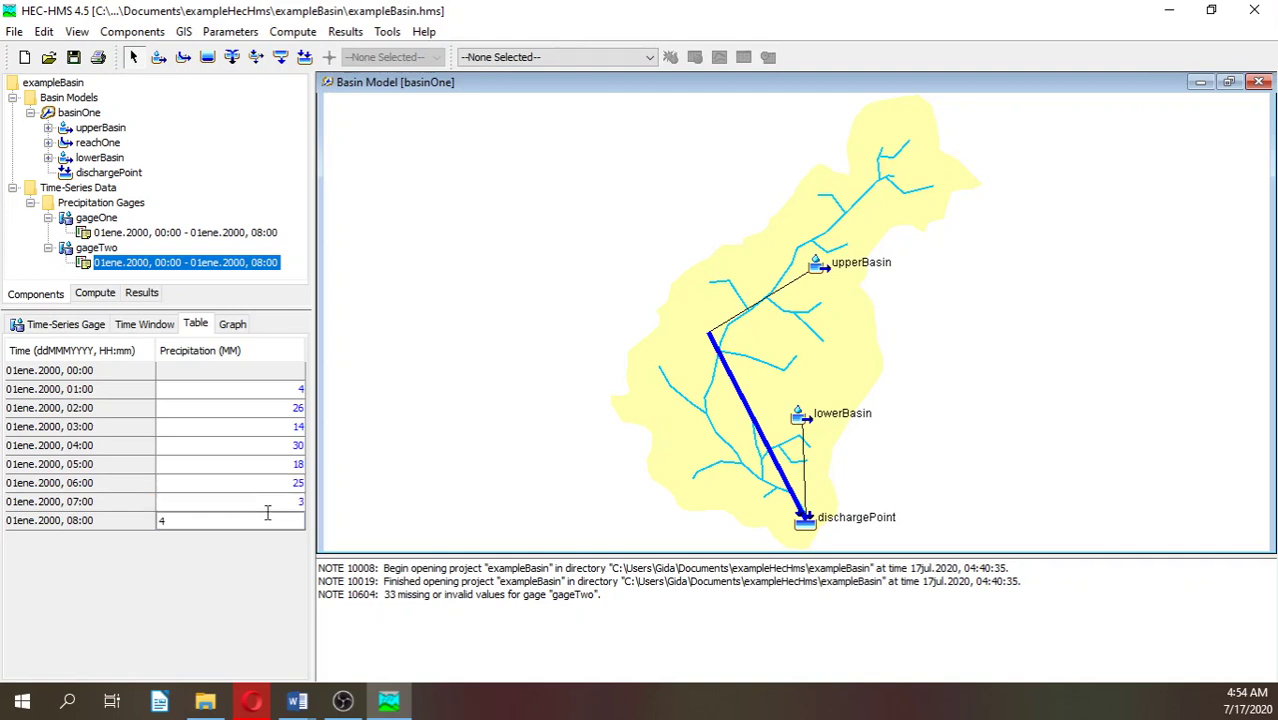
pyautogui.click(263, 468)
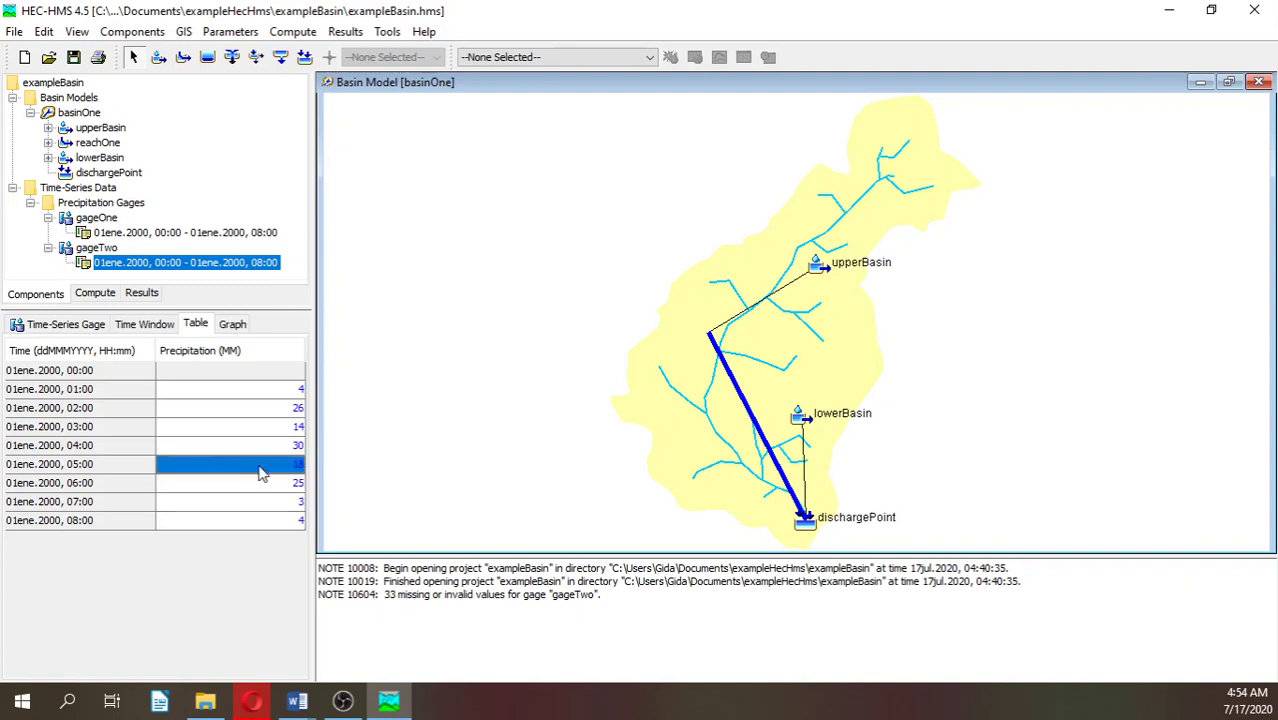
pyautogui.click(231, 326)
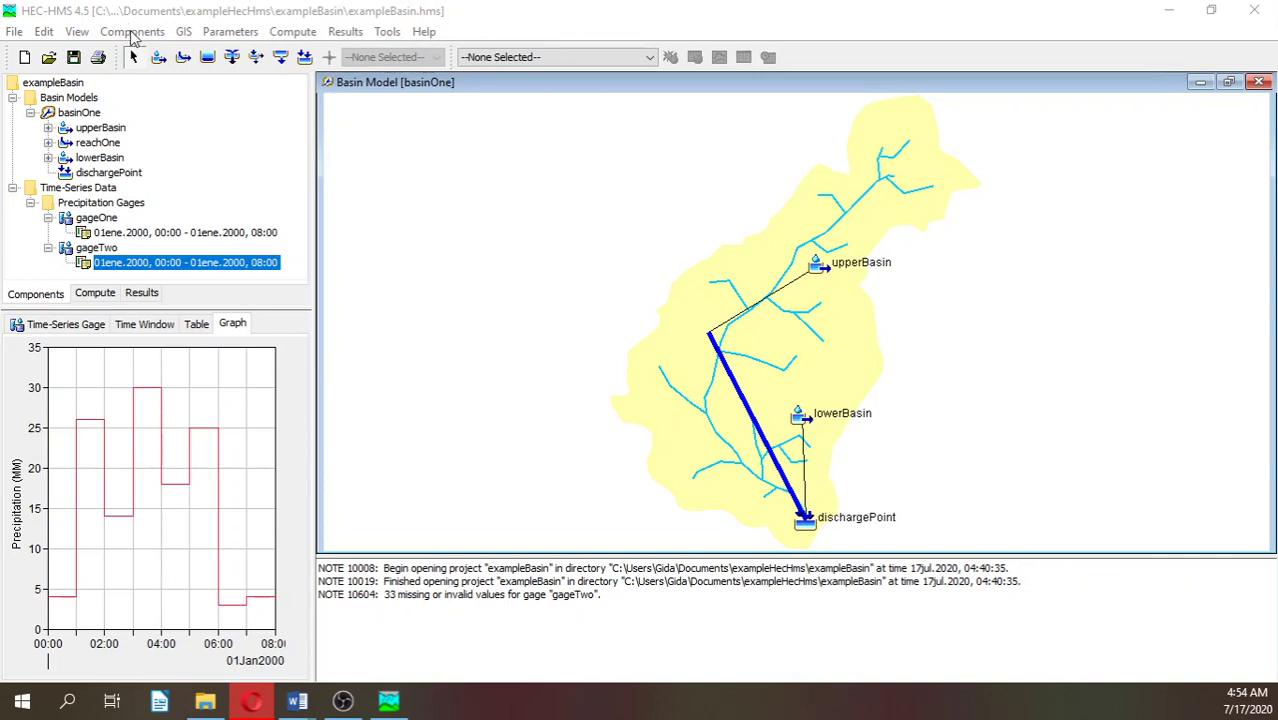
# Add a meteorologic model named metOne through the Meteorologic Model Manager.
pyautogui.click(133, 33)
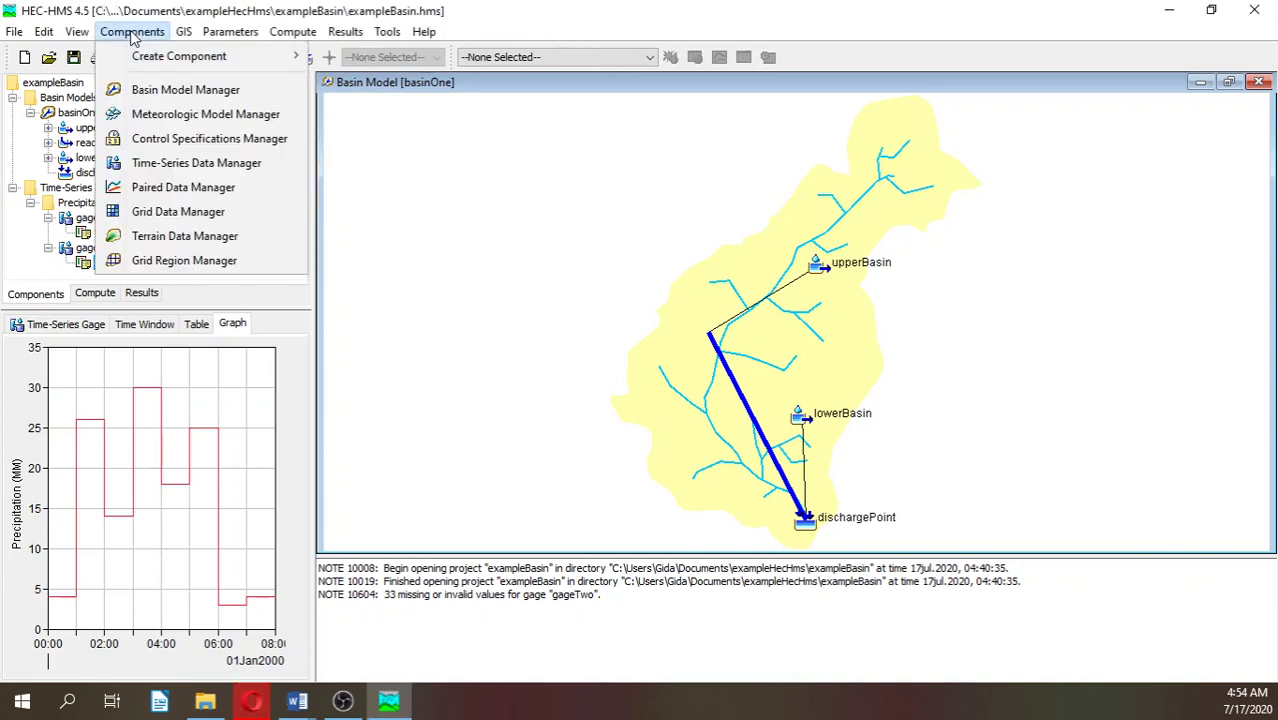
pyautogui.click(158, 117)
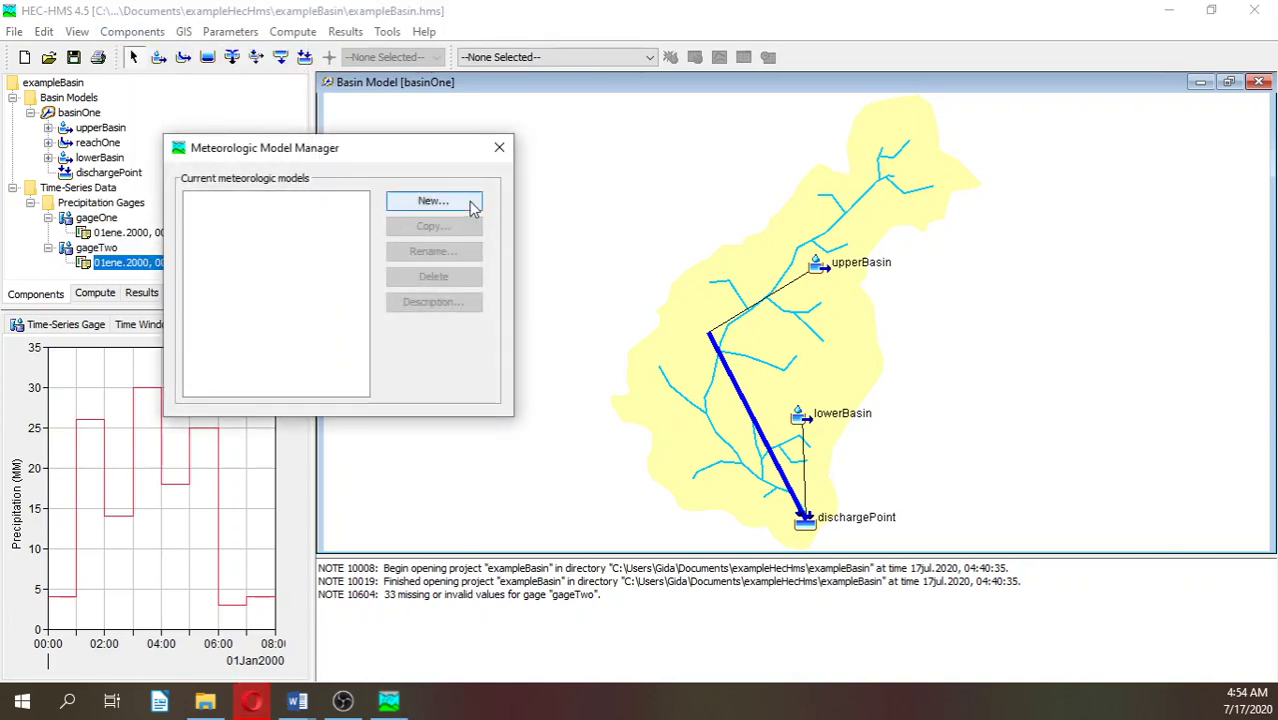
pyautogui.click(472, 205)
pyautogui.write('met')
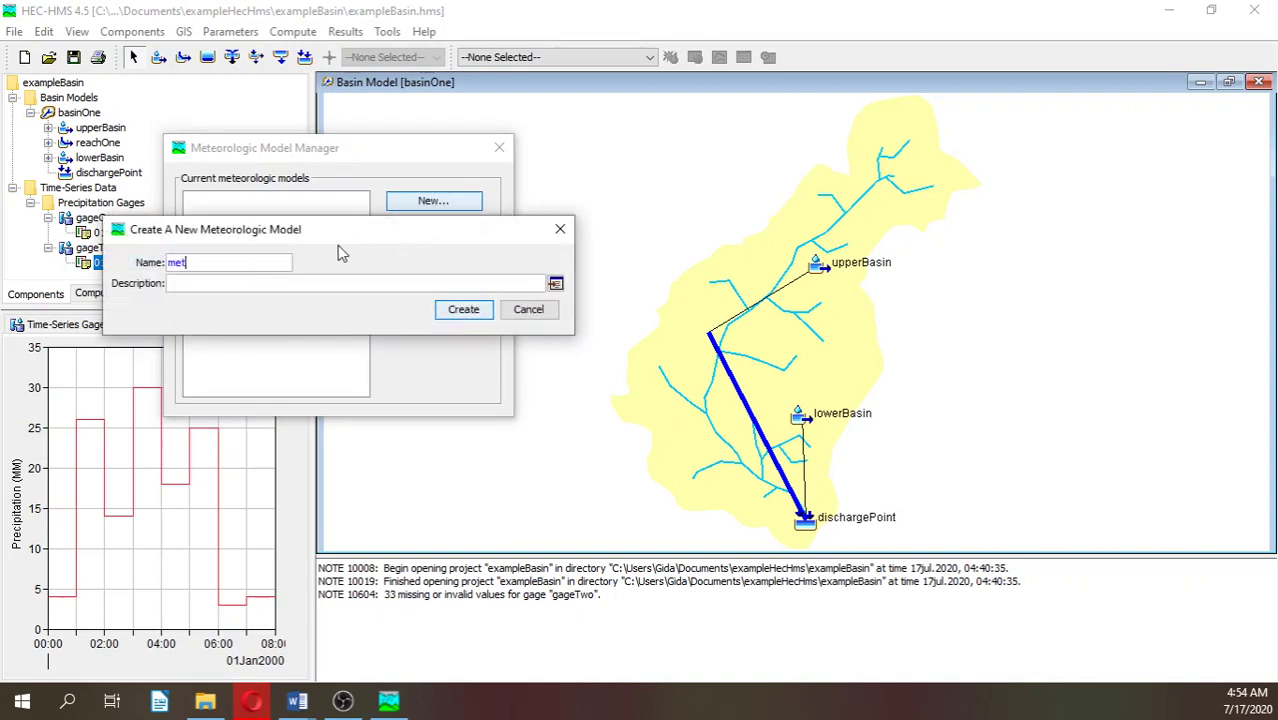
pyautogui.write('One')
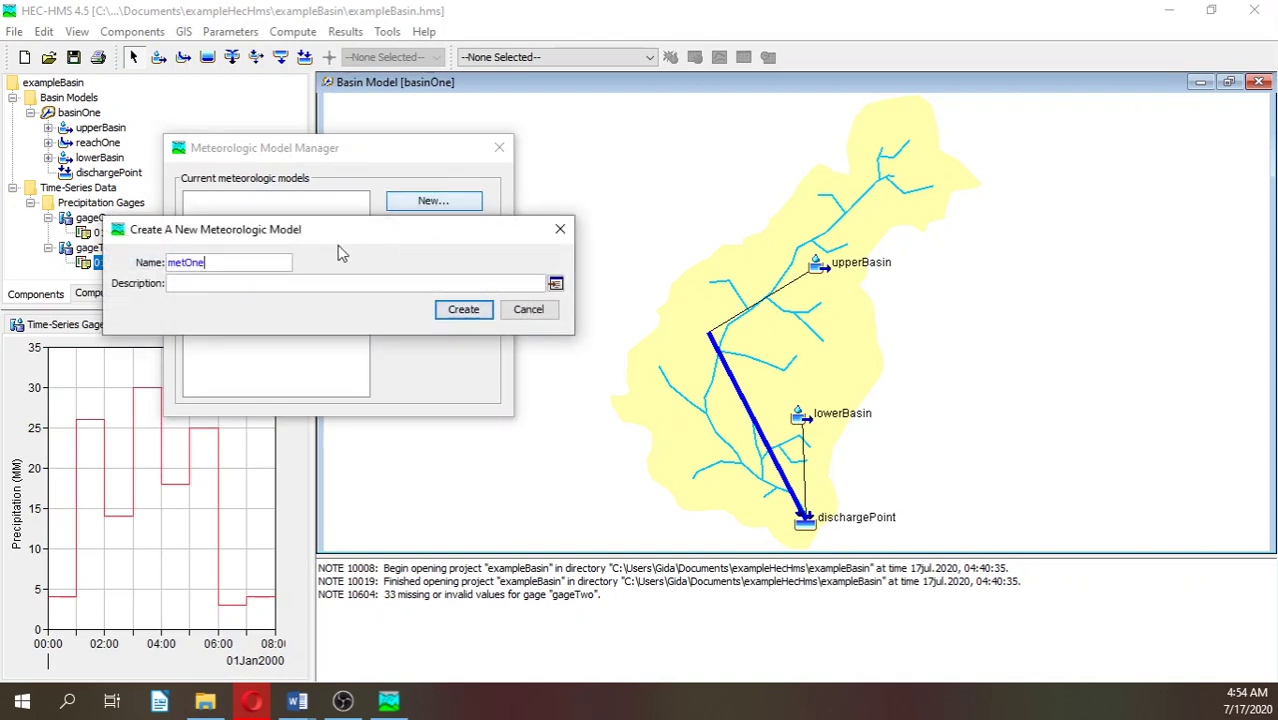
pyautogui.click(482, 316)
pyautogui.click(499, 147)
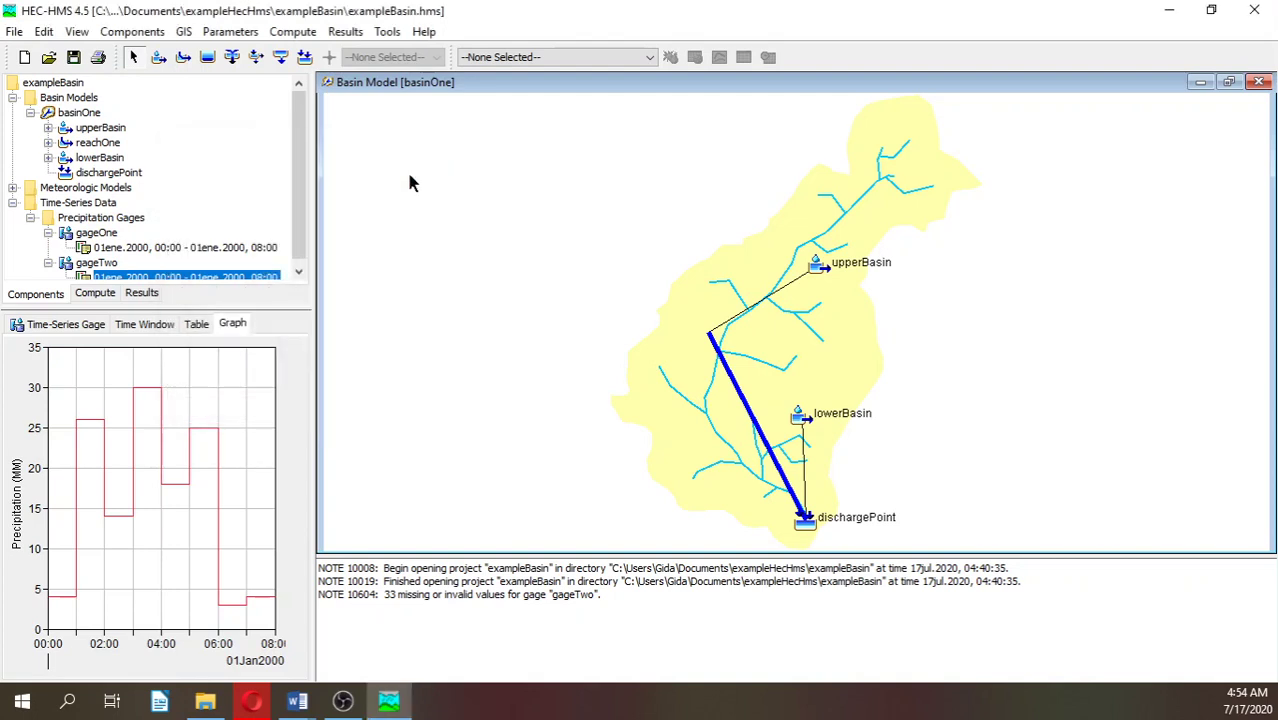
# Open metOne's settings and set Replace Missing to Set To Default.
pyautogui.click(13, 204)
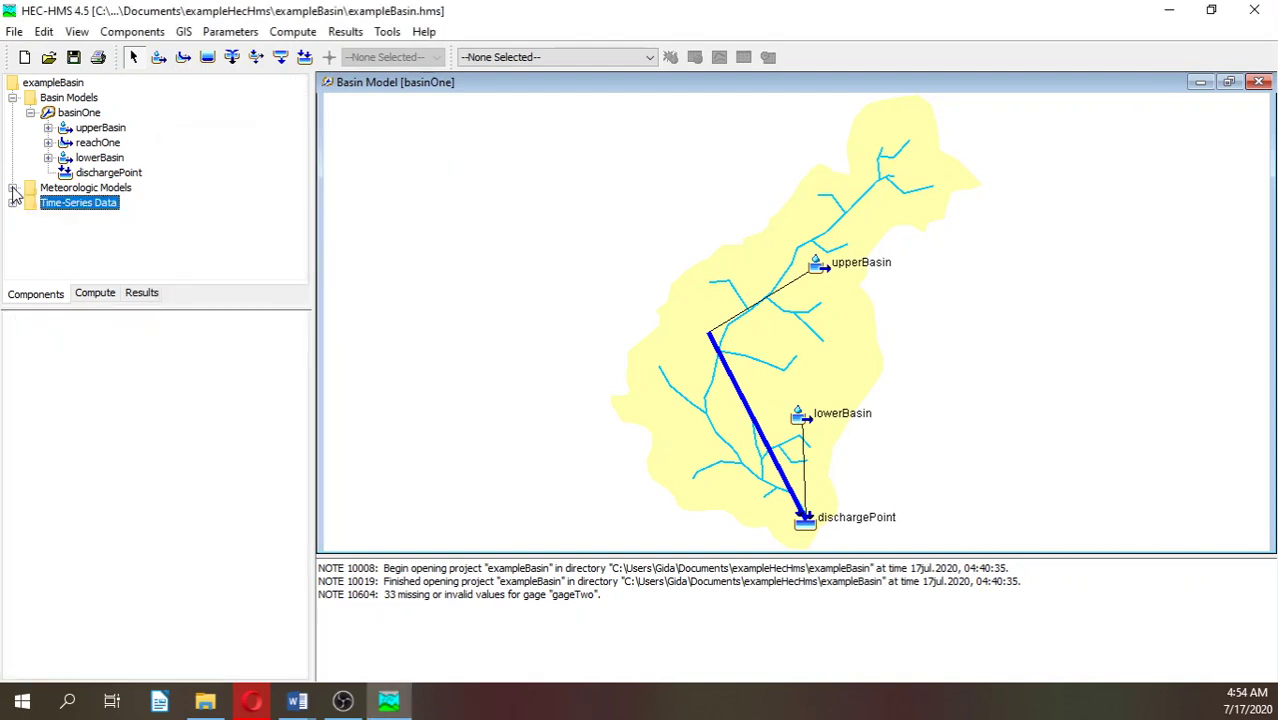
pyautogui.click(12, 187)
pyautogui.click(56, 204)
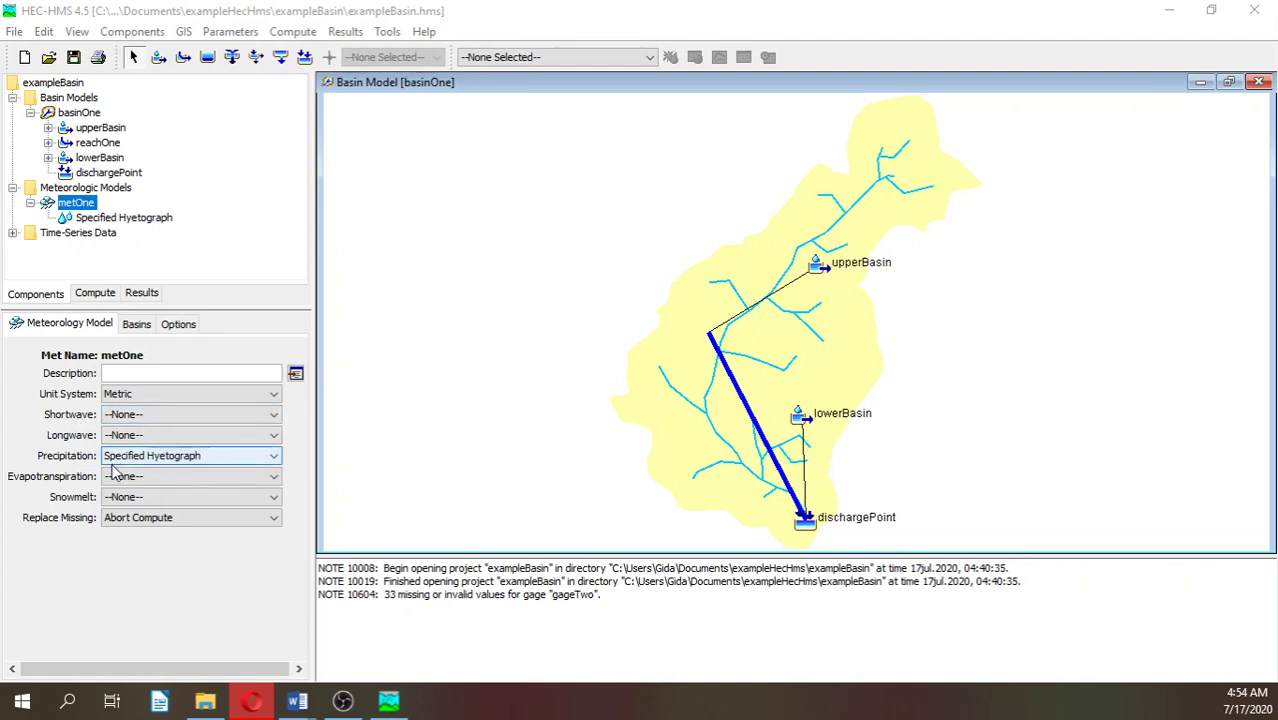
pyautogui.click(125, 521)
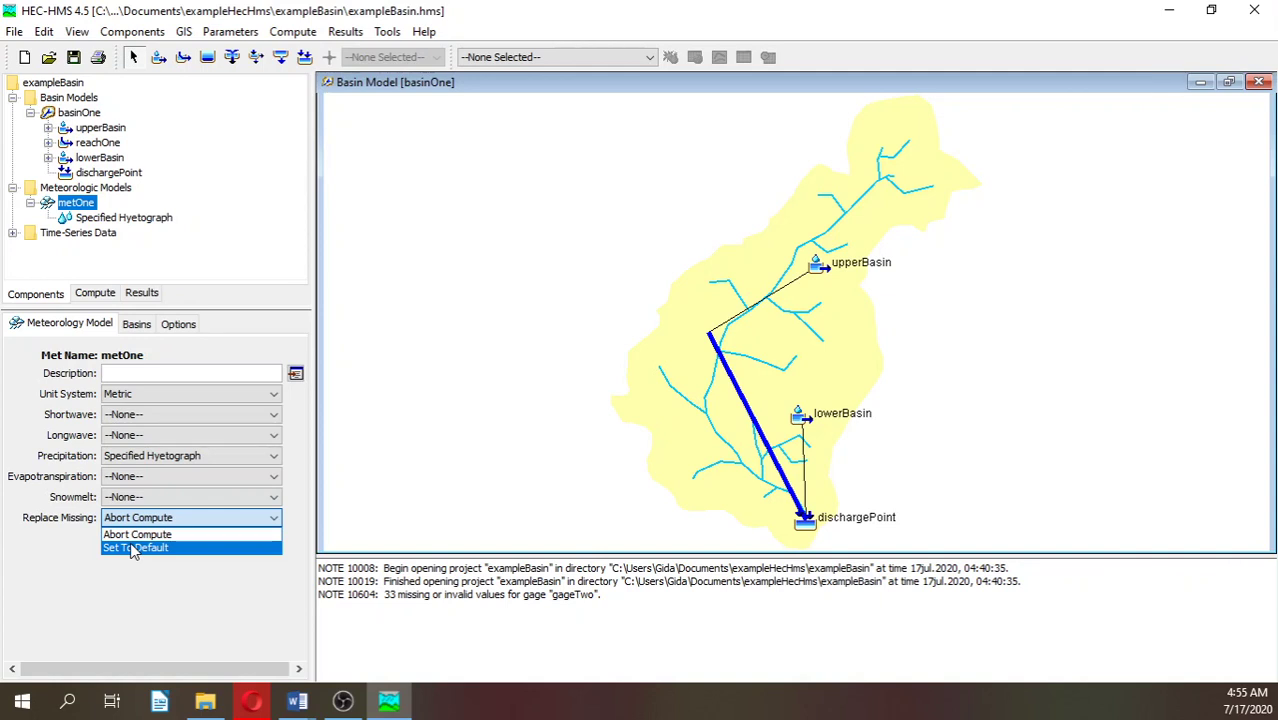
pyautogui.click(133, 548)
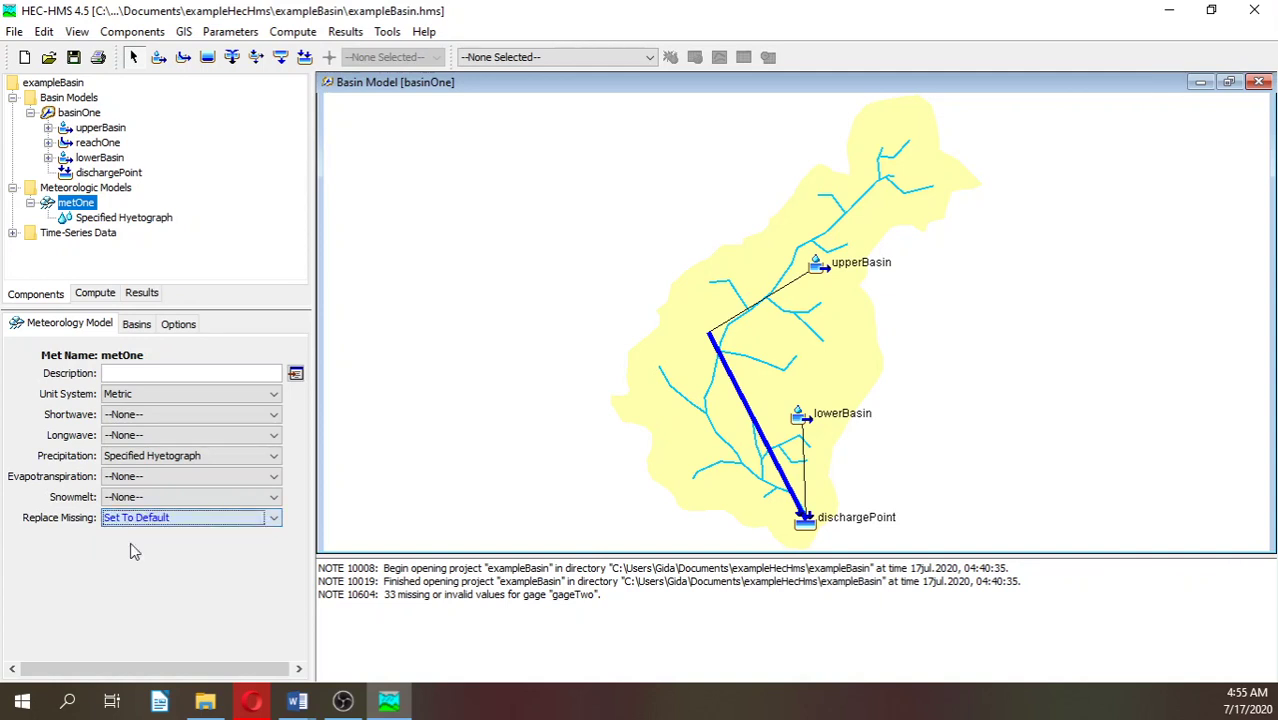
# Set Include Subbasins to Yes for basinOne in metOne.
pyautogui.click(136, 325)
pyautogui.click(234, 387)
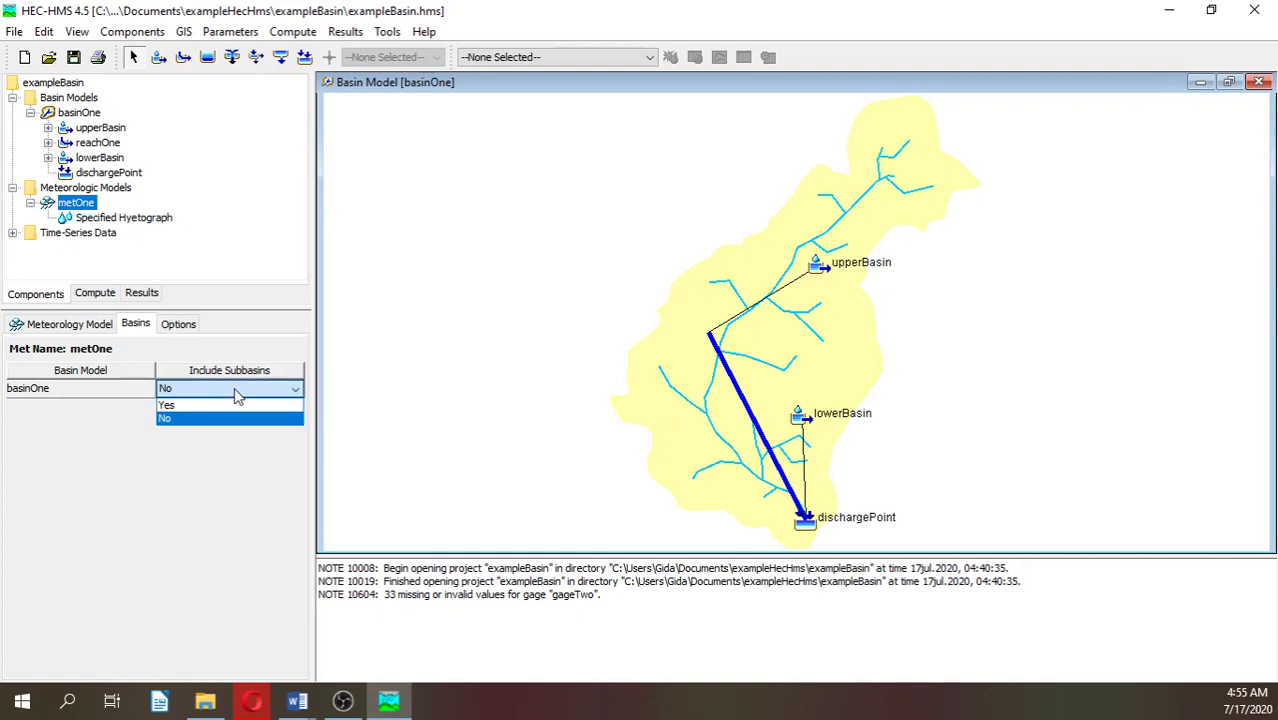
pyautogui.click(229, 409)
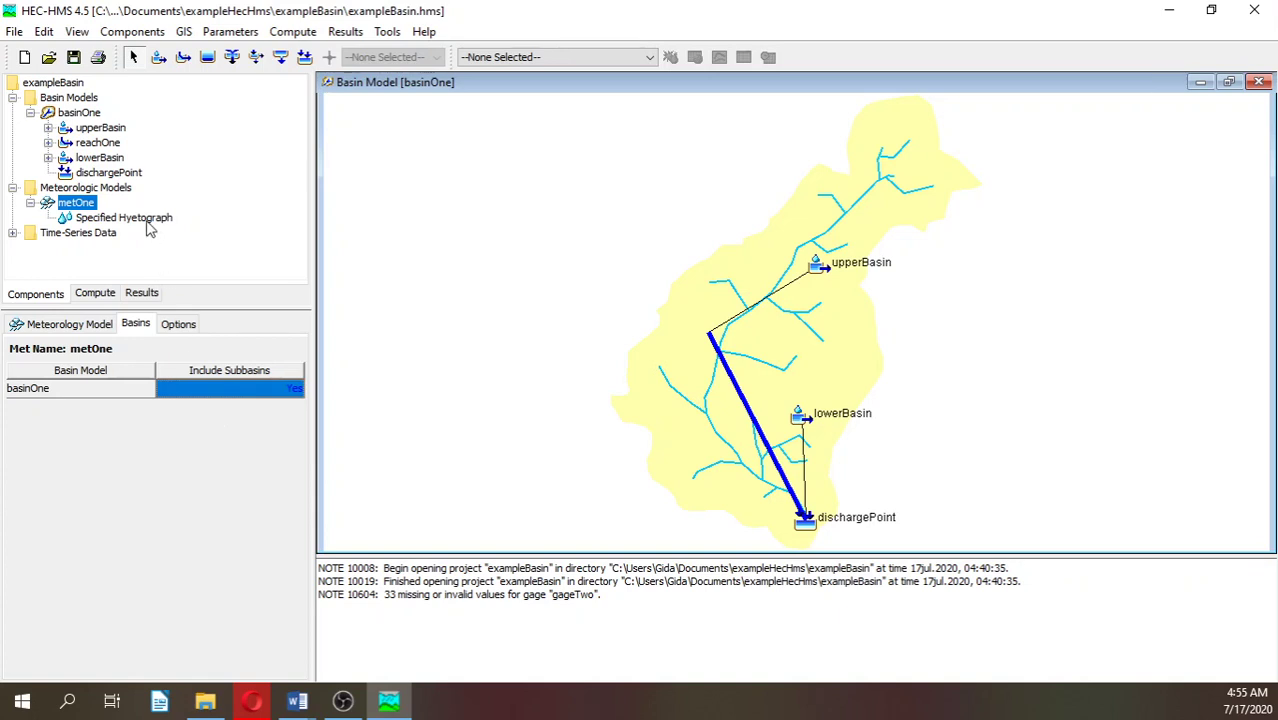
# Under Specified Hyetograph, assign gageTwo to lowerBasin and gageOne to upperBasin.
pyautogui.click(146, 224)
pyautogui.click(235, 388)
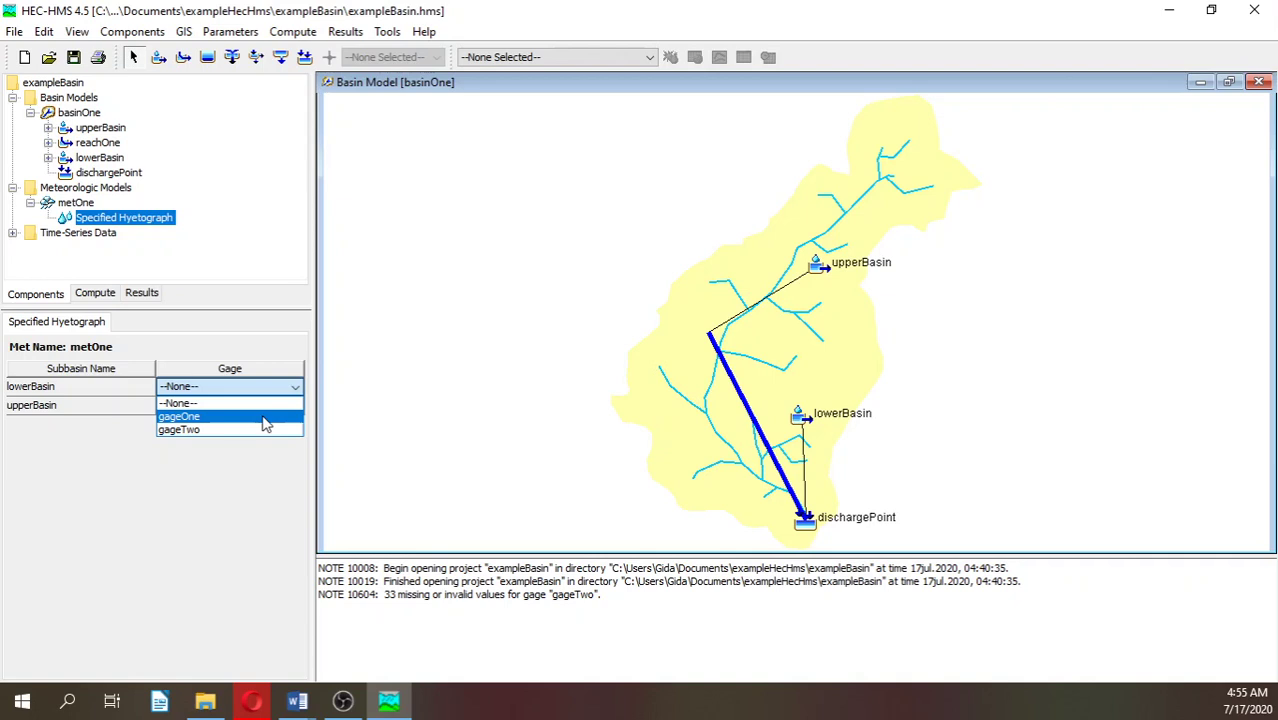
pyautogui.click(265, 430)
pyautogui.click(270, 406)
pyautogui.click(267, 403)
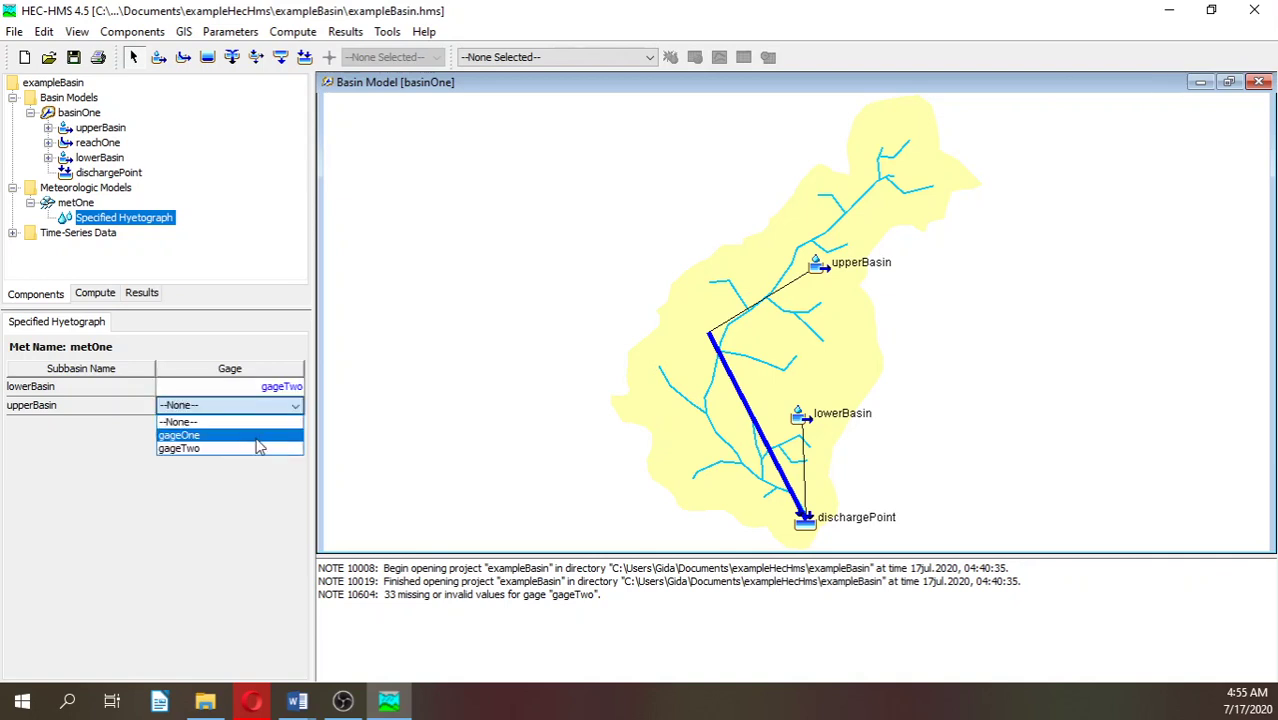
pyautogui.click(257, 440)
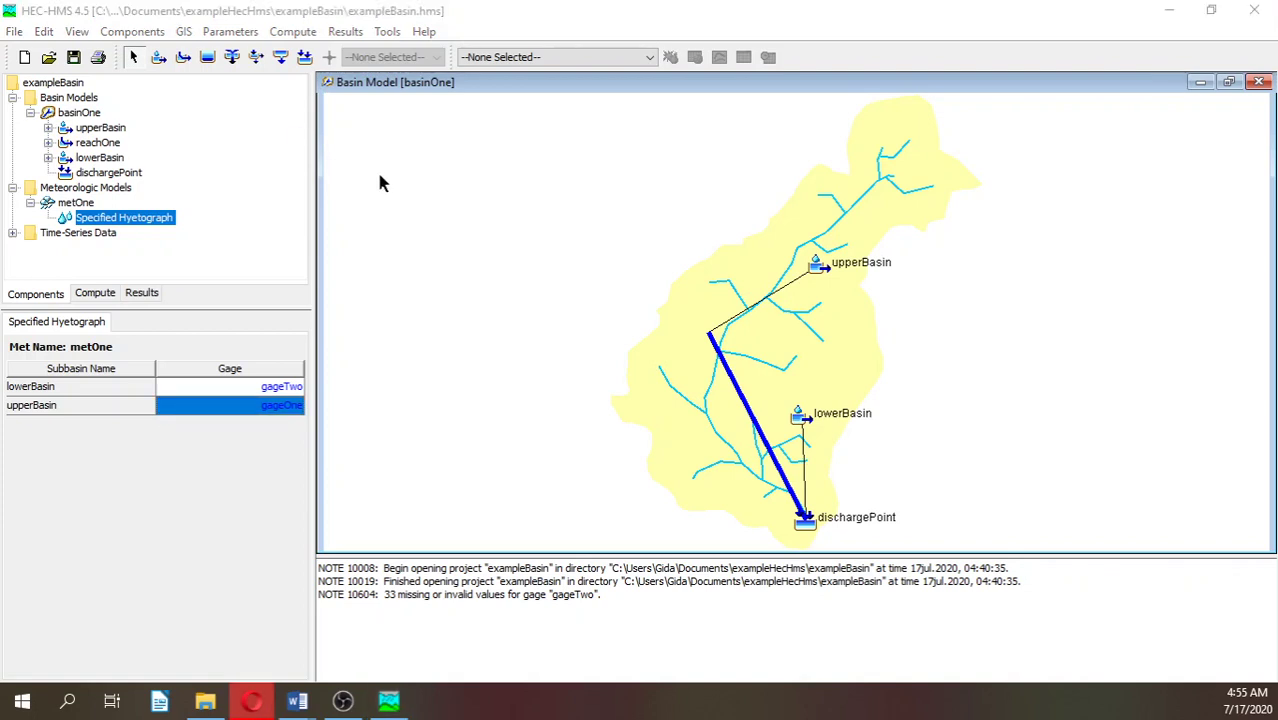
pyautogui.click(76, 59)
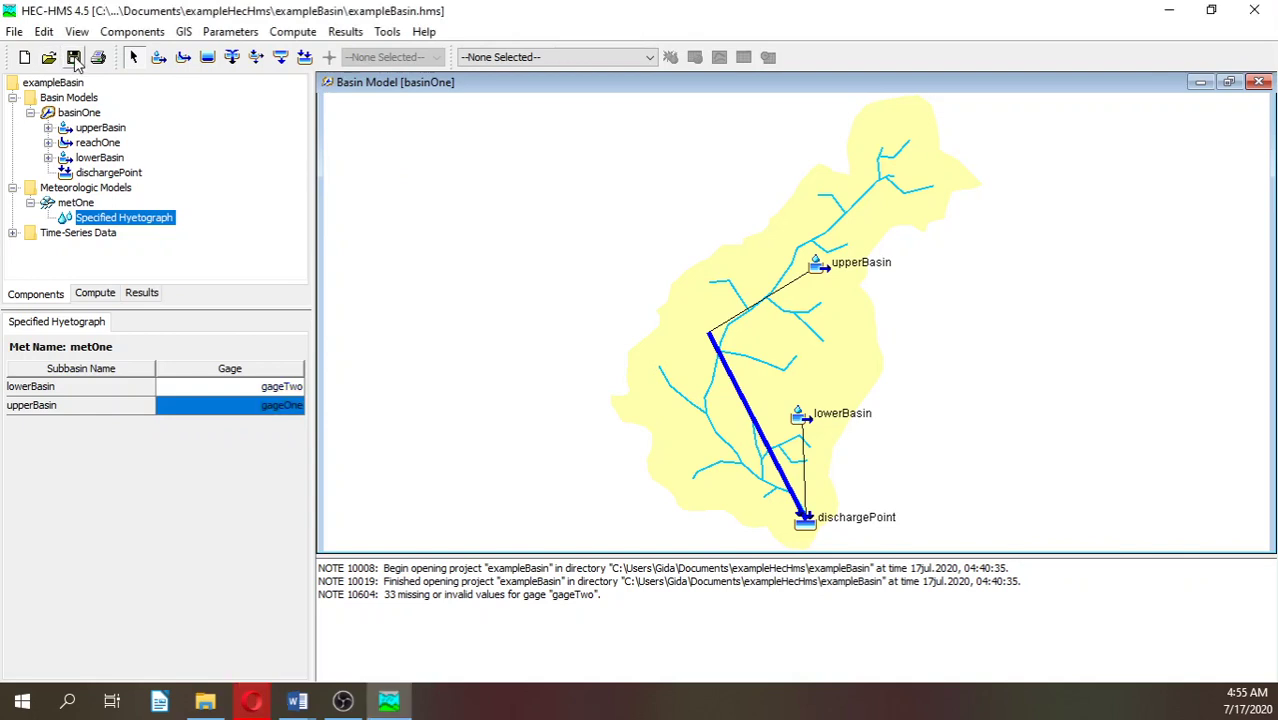
# Create the controlOne control specifications and expand its branch in the project tree.
pyautogui.click(142, 32)
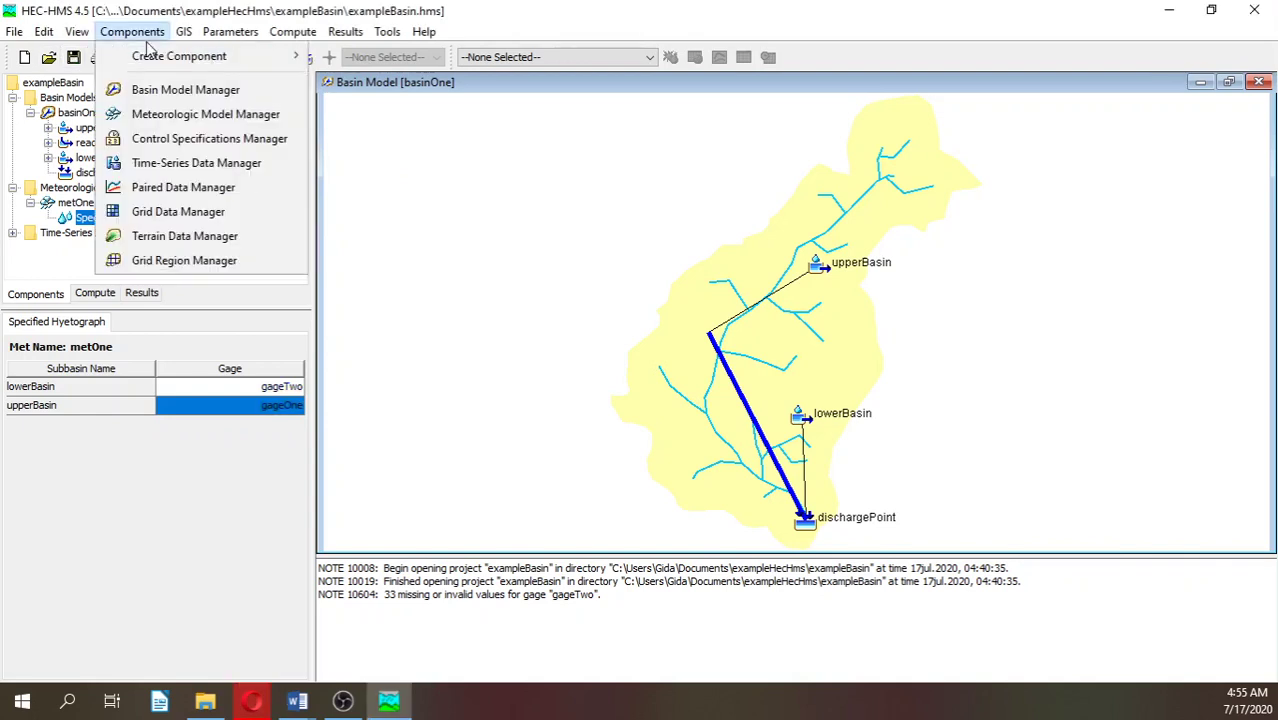
pyautogui.click(185, 140)
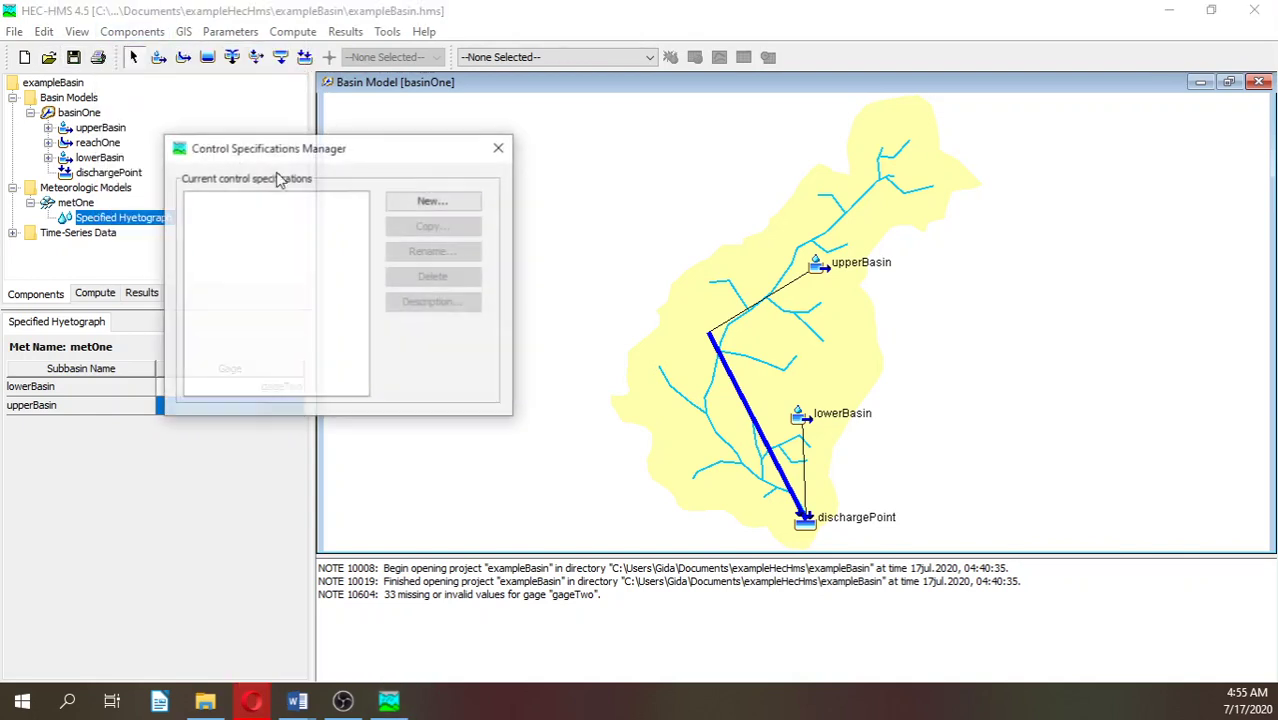
pyautogui.click(475, 204)
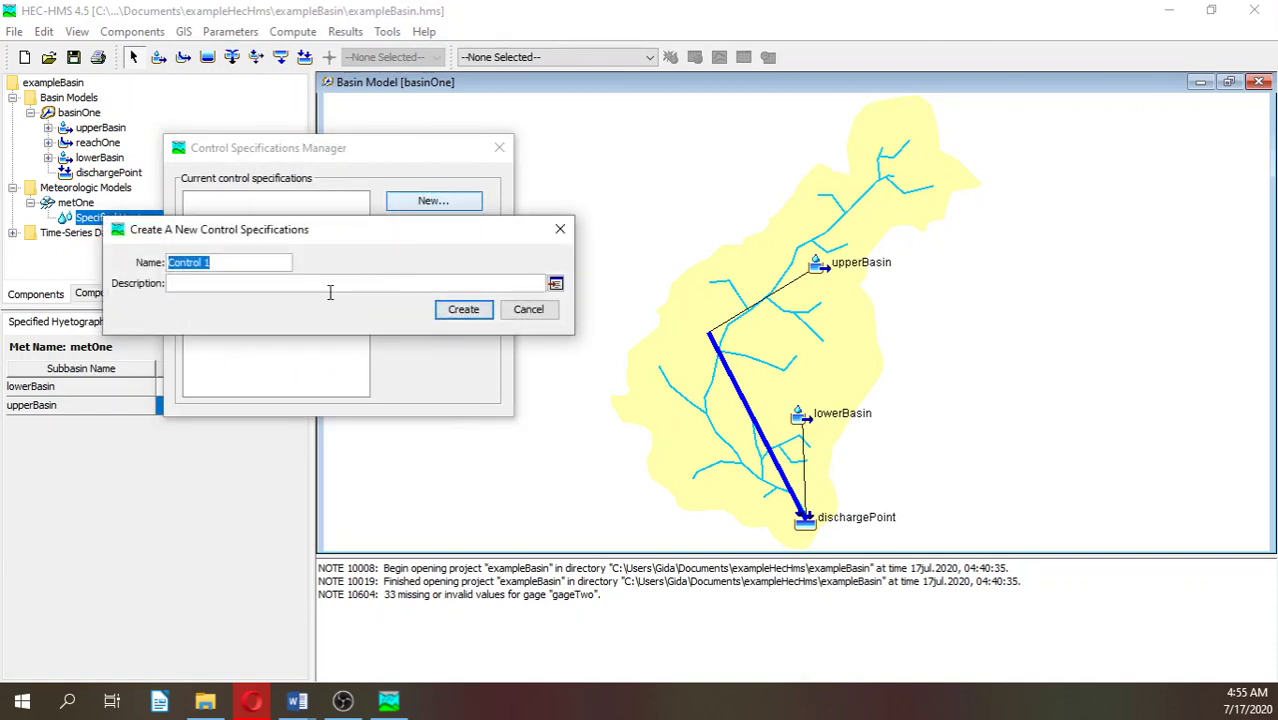
pyautogui.write('controlOne')
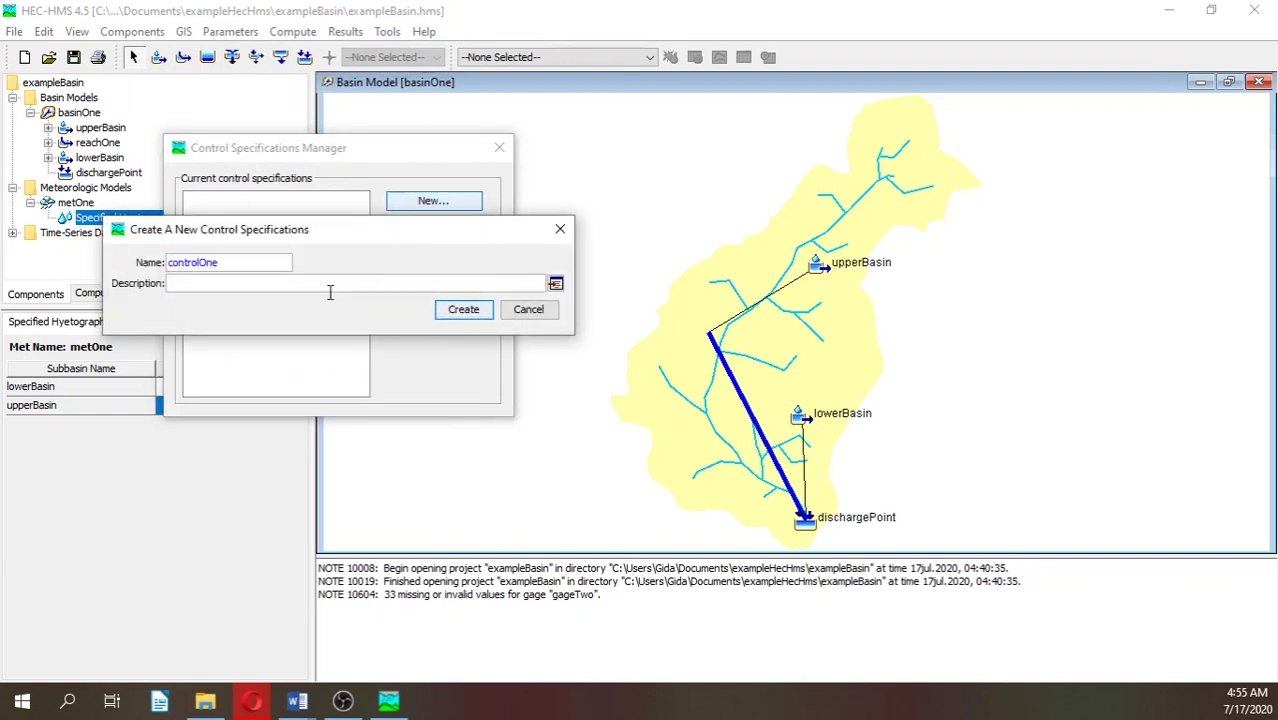
pyautogui.click(482, 315)
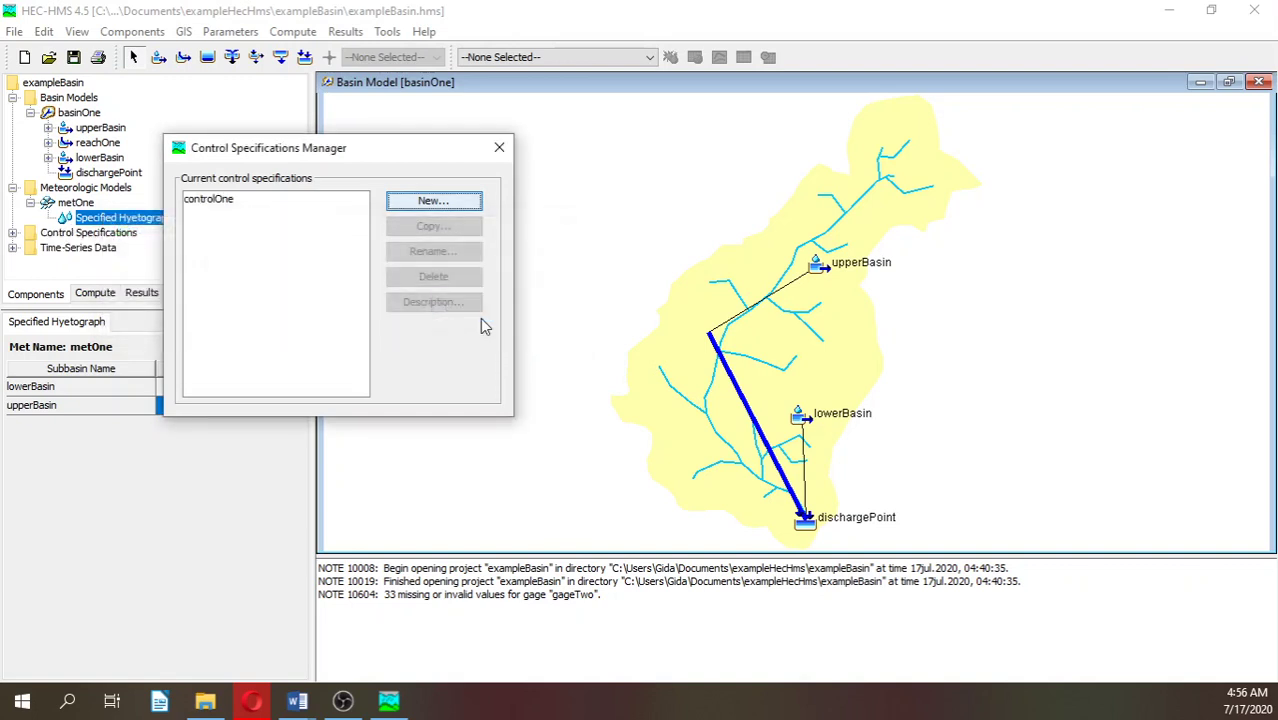
pyautogui.click(499, 147)
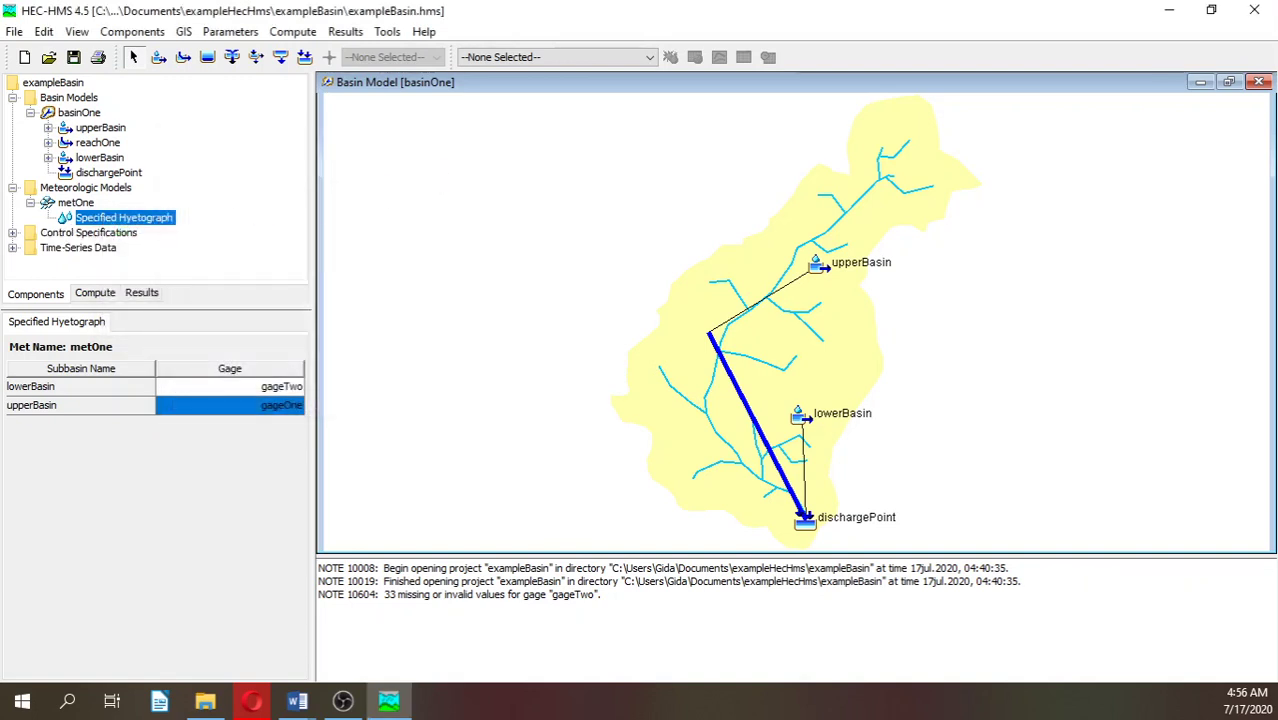
pyautogui.click(13, 232)
# Enter 01ene2000 as controlOne's start date with a 00:00 start time.
pyautogui.click(70, 248)
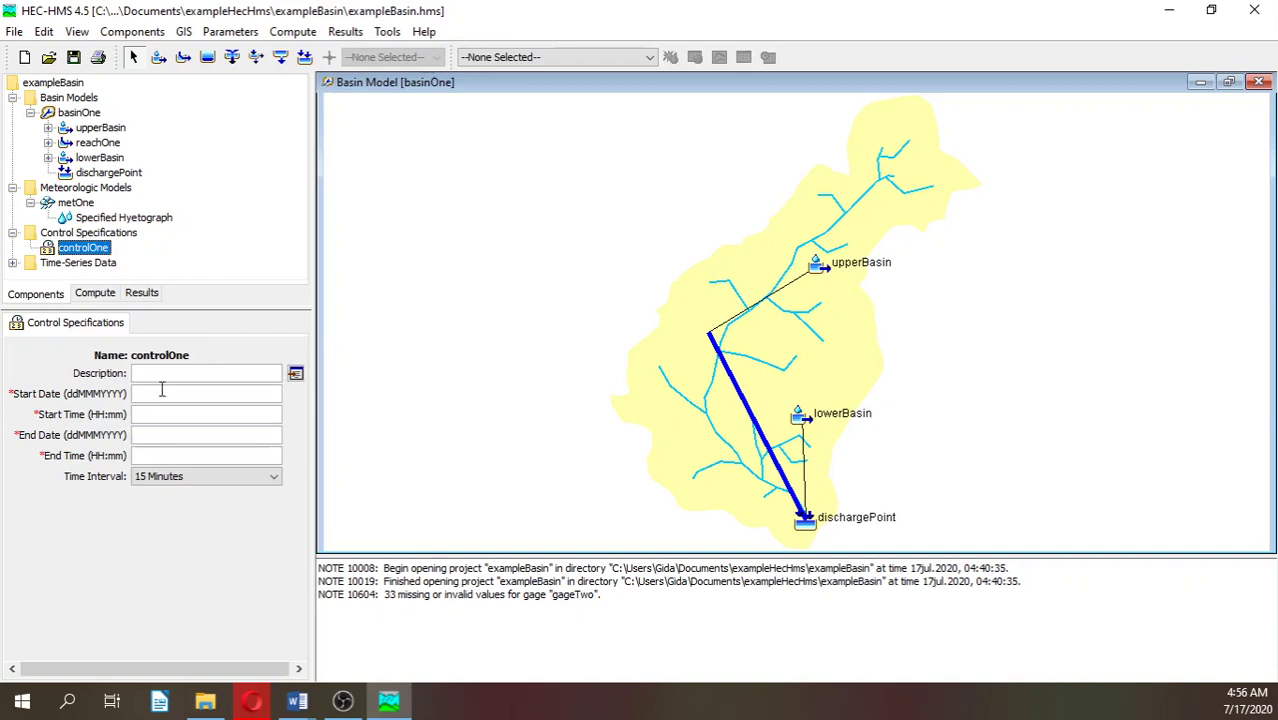
pyautogui.click(252, 702)
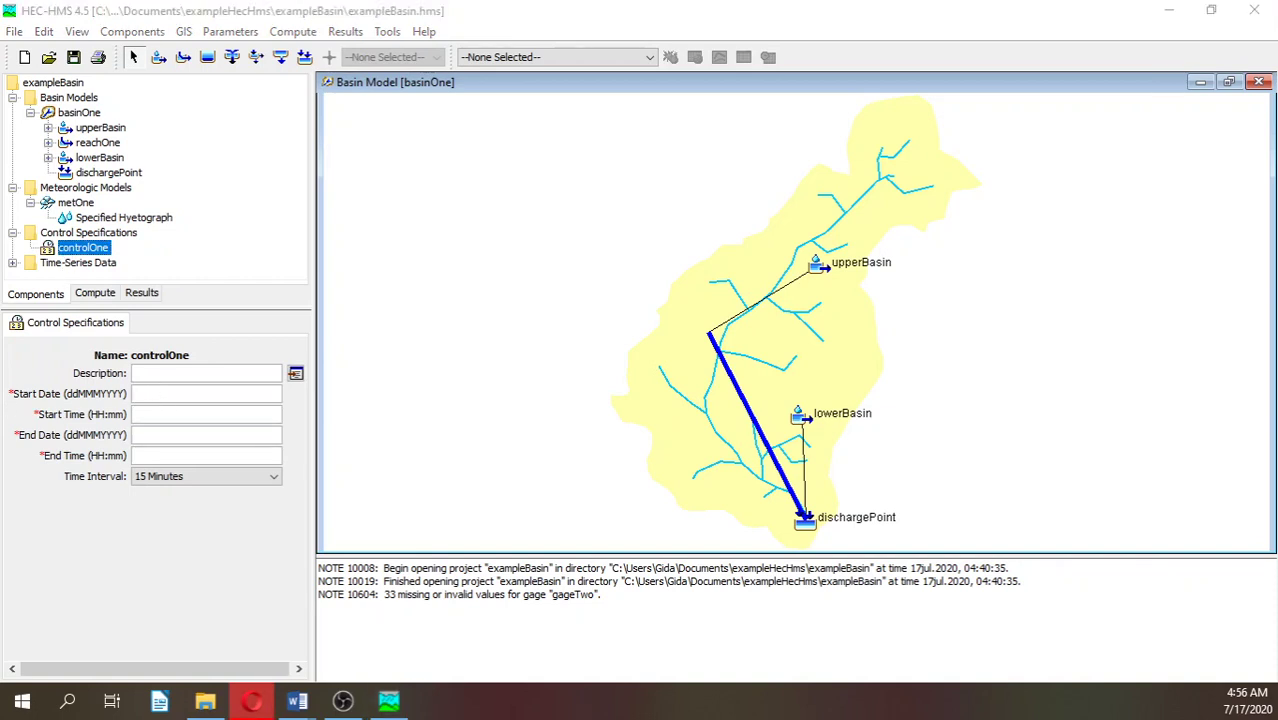
pyautogui.click(154, 393)
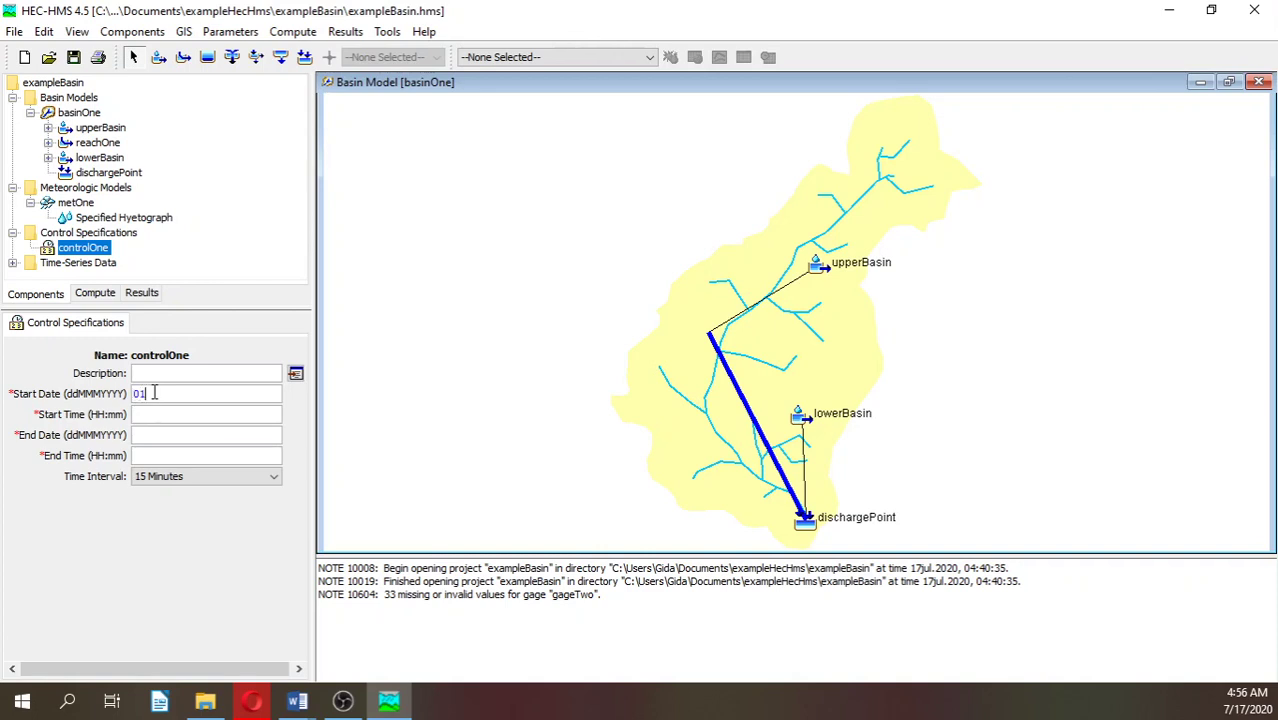
pyautogui.write('01ene2000')
pyautogui.moveTo(197, 392); pyautogui.dragTo(43, 394)
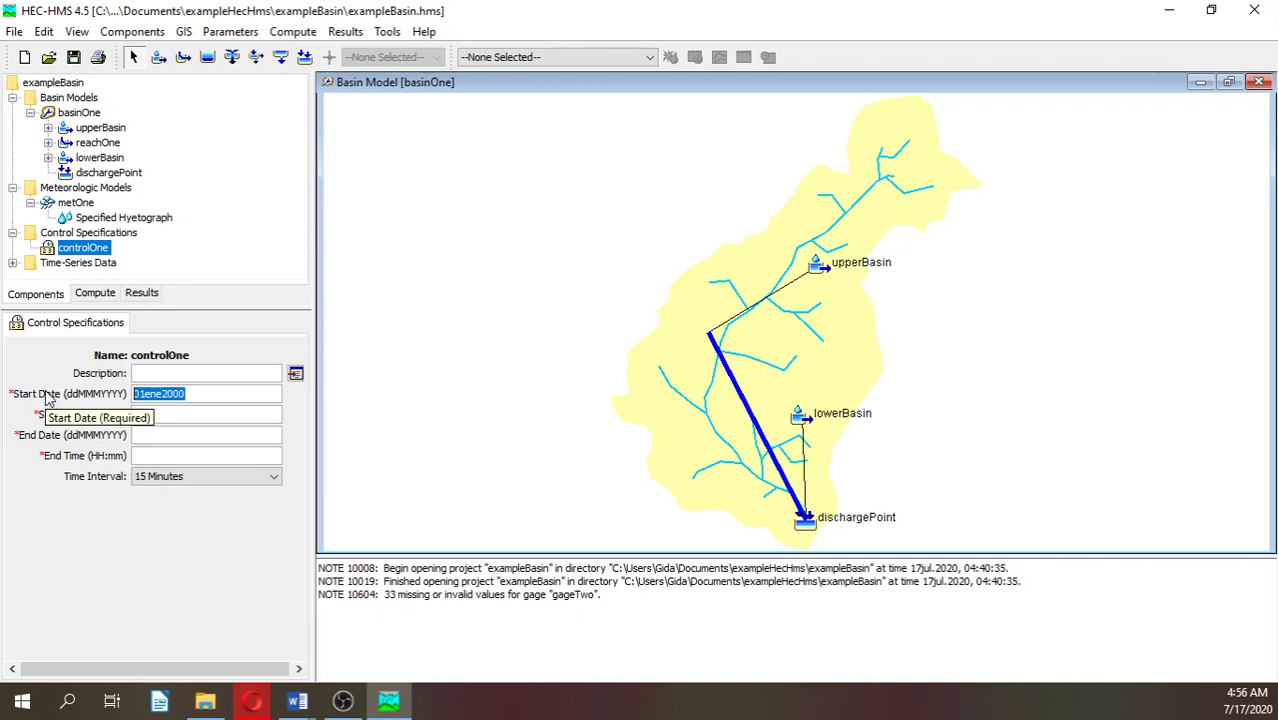
pyautogui.click(151, 414)
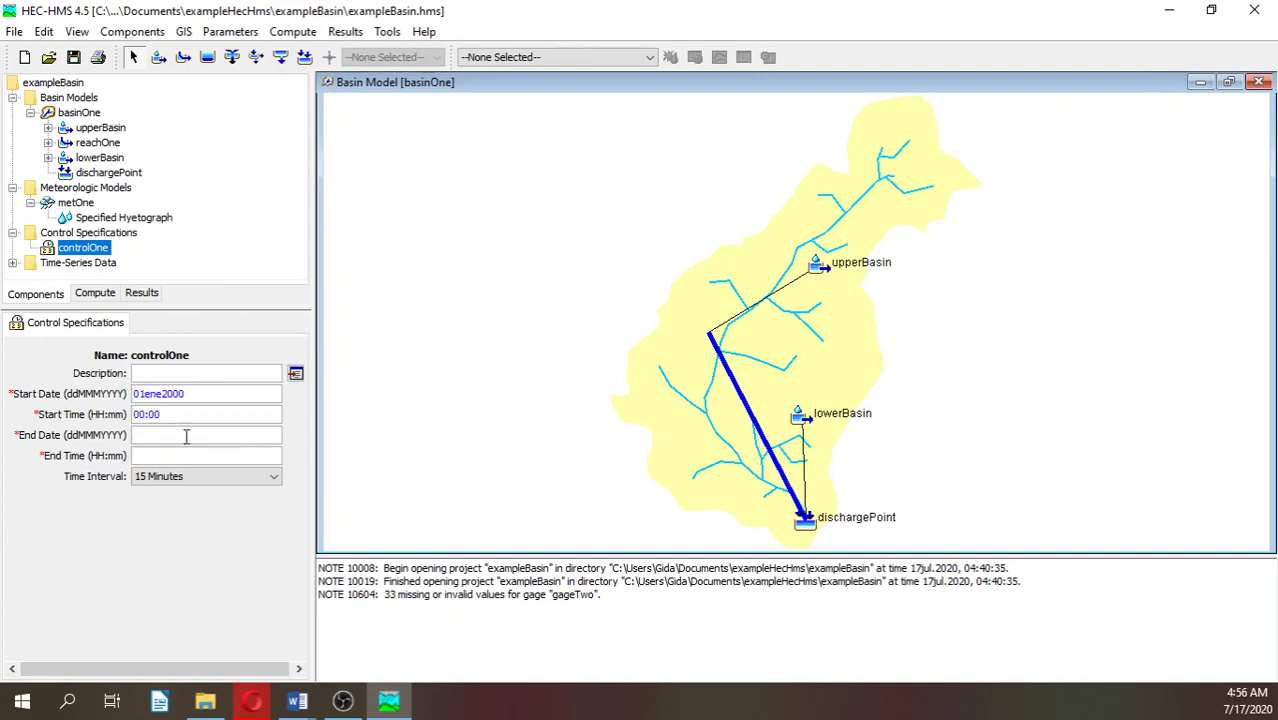
# Reuse 01ene2000 as the end date with end time 20:00 and a 1 Hour interval.
pyautogui.click(220, 393)
pyautogui.hotkey('ctrl', 'c')
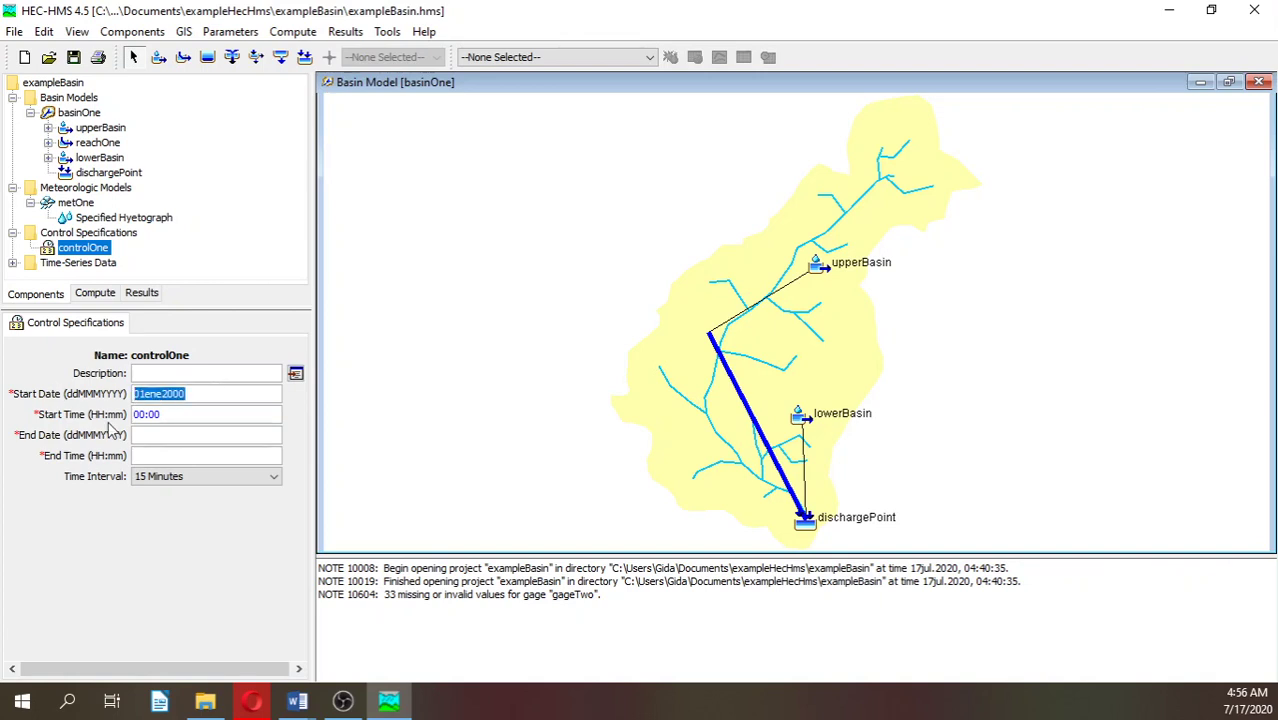
pyautogui.click(168, 434)
pyautogui.hotkey('ctrl', 'v')
pyautogui.click(171, 455)
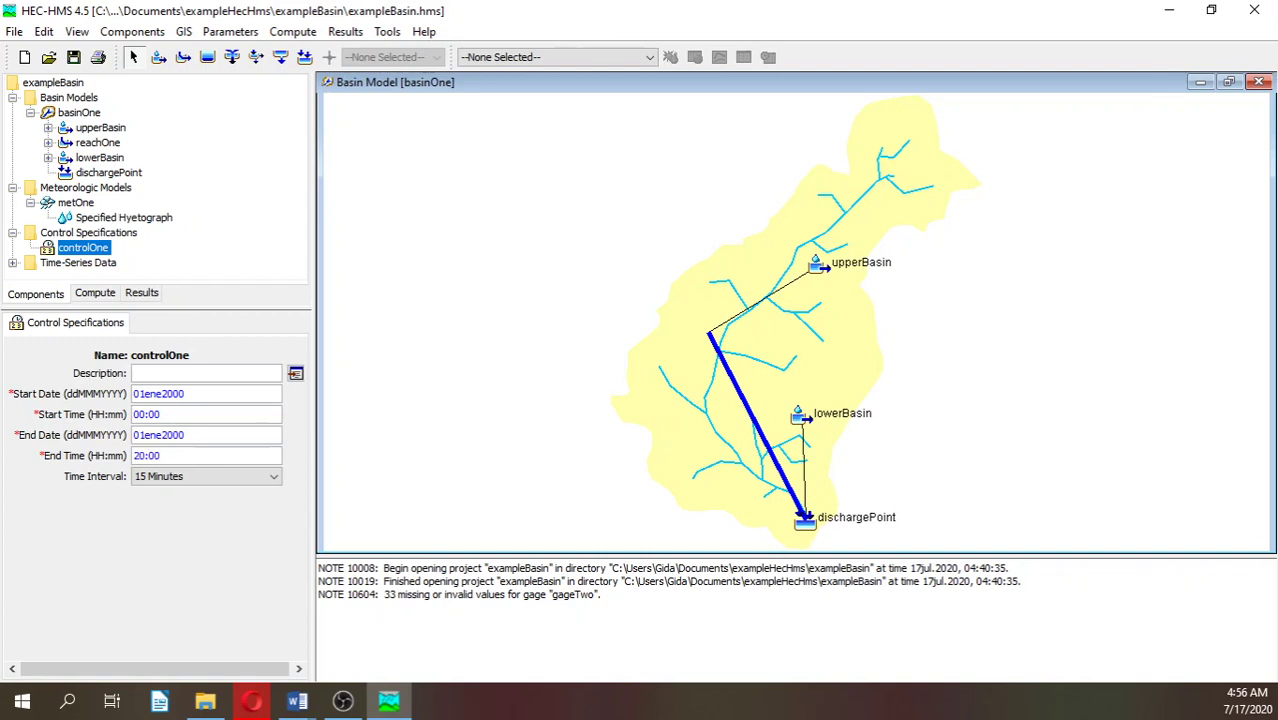
pyautogui.click(177, 478)
pyautogui.click(170, 534)
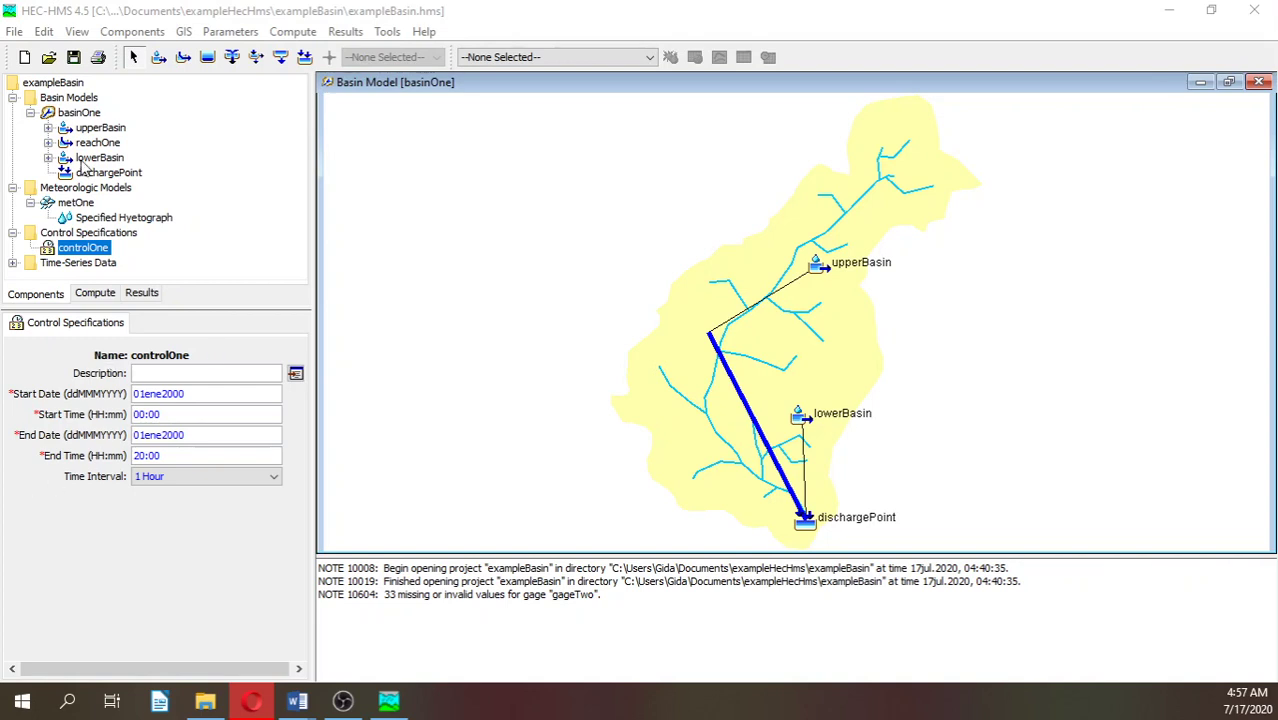
pyautogui.click(78, 58)
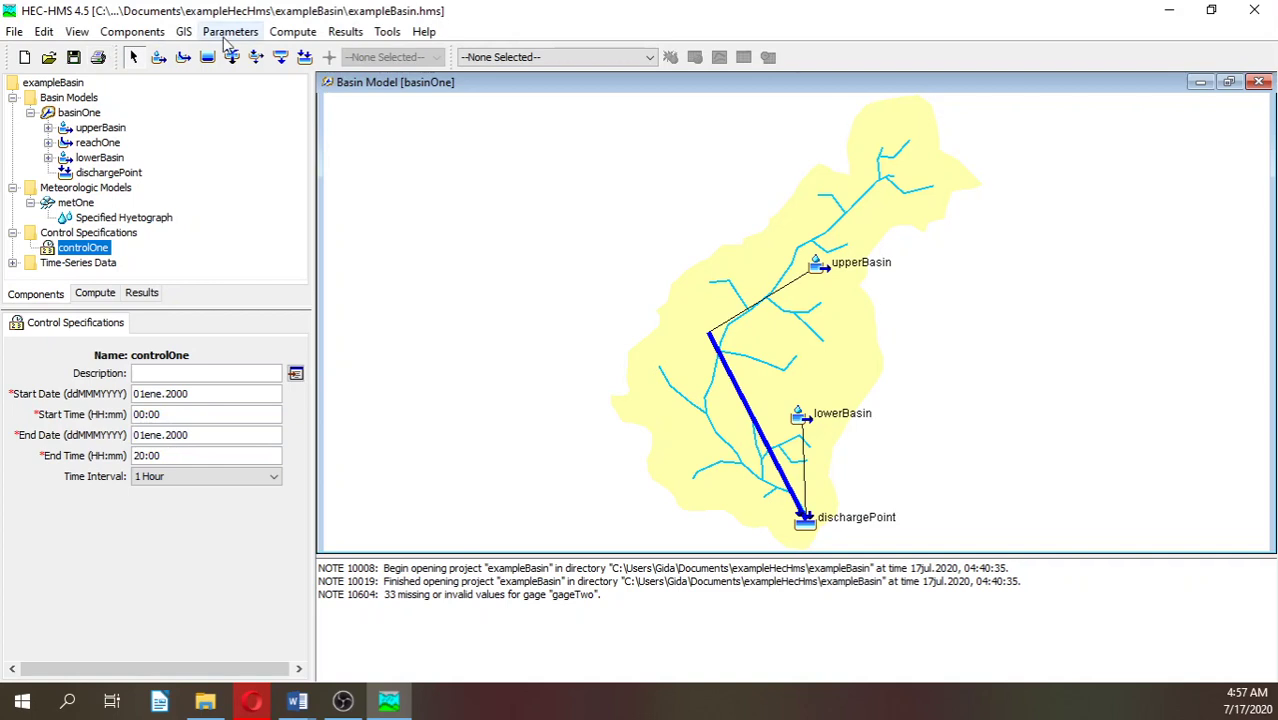
# Create the simulation run runOne using basinOne, metOne and controlOne.
pyautogui.click(292, 31)
pyautogui.moveTo(293, 60)
pyautogui.click(531, 56)
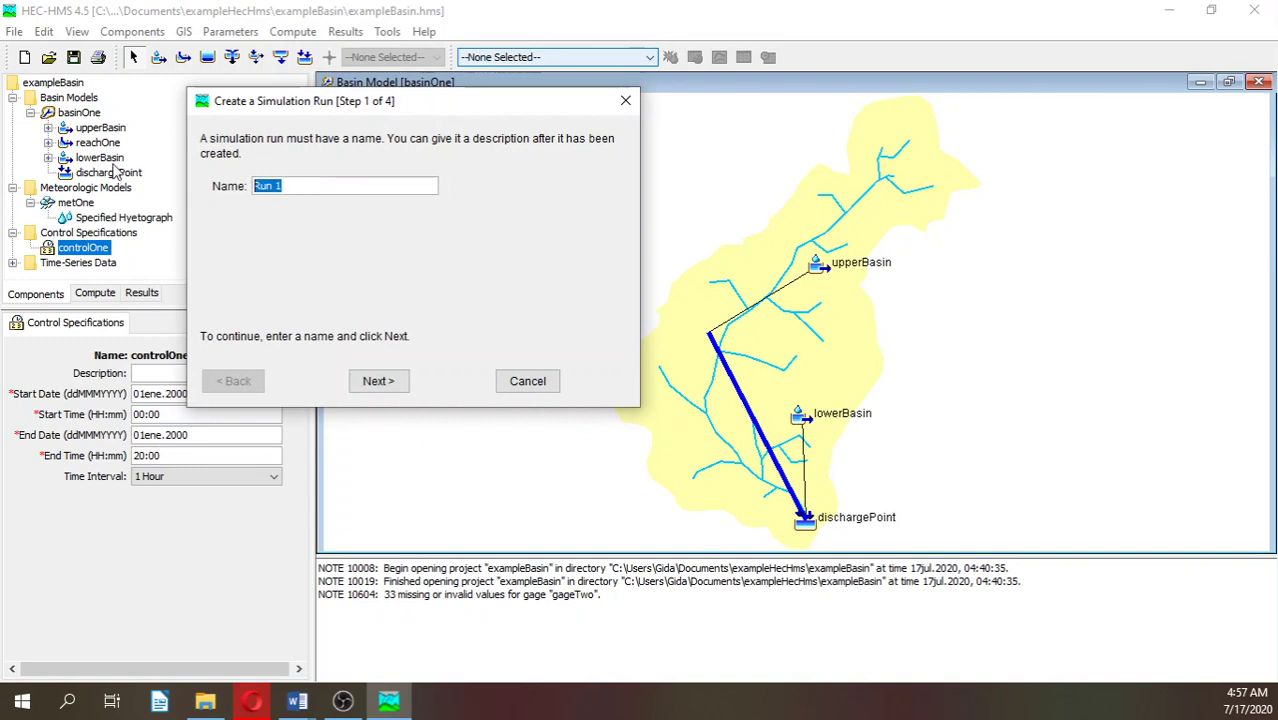
pyautogui.write('runOne')
pyautogui.click(367, 388)
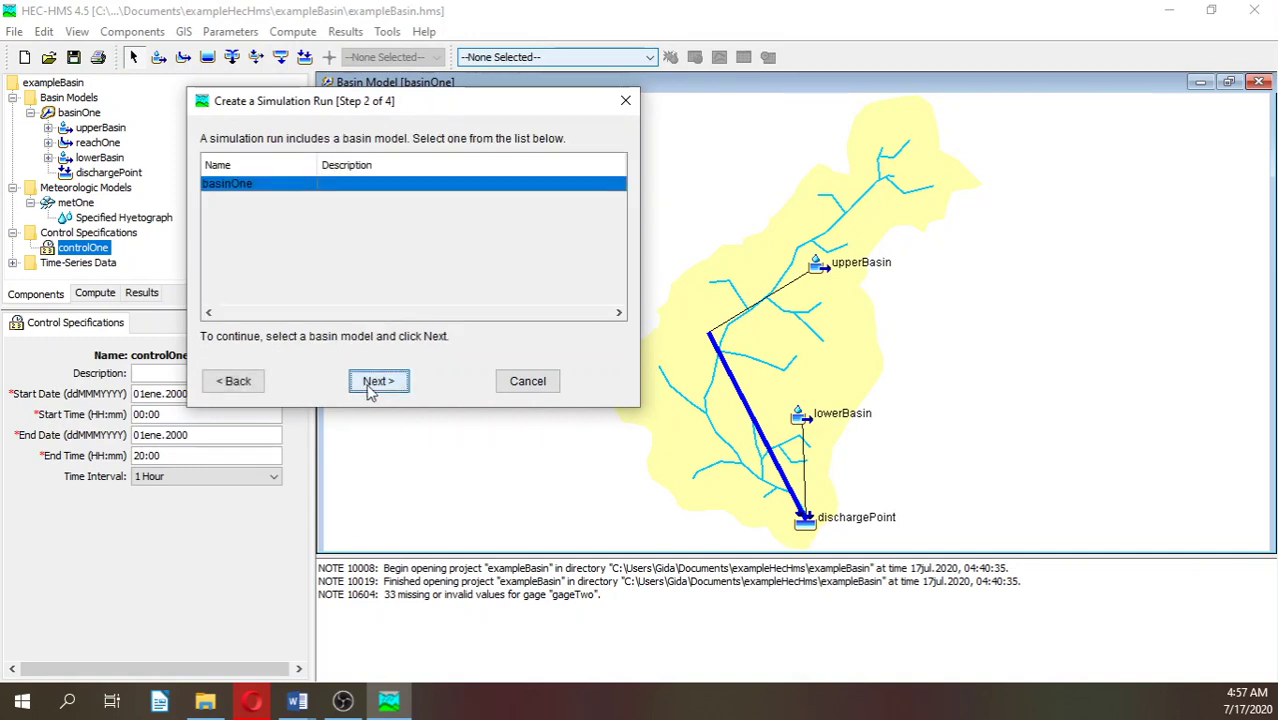
pyautogui.click(378, 381)
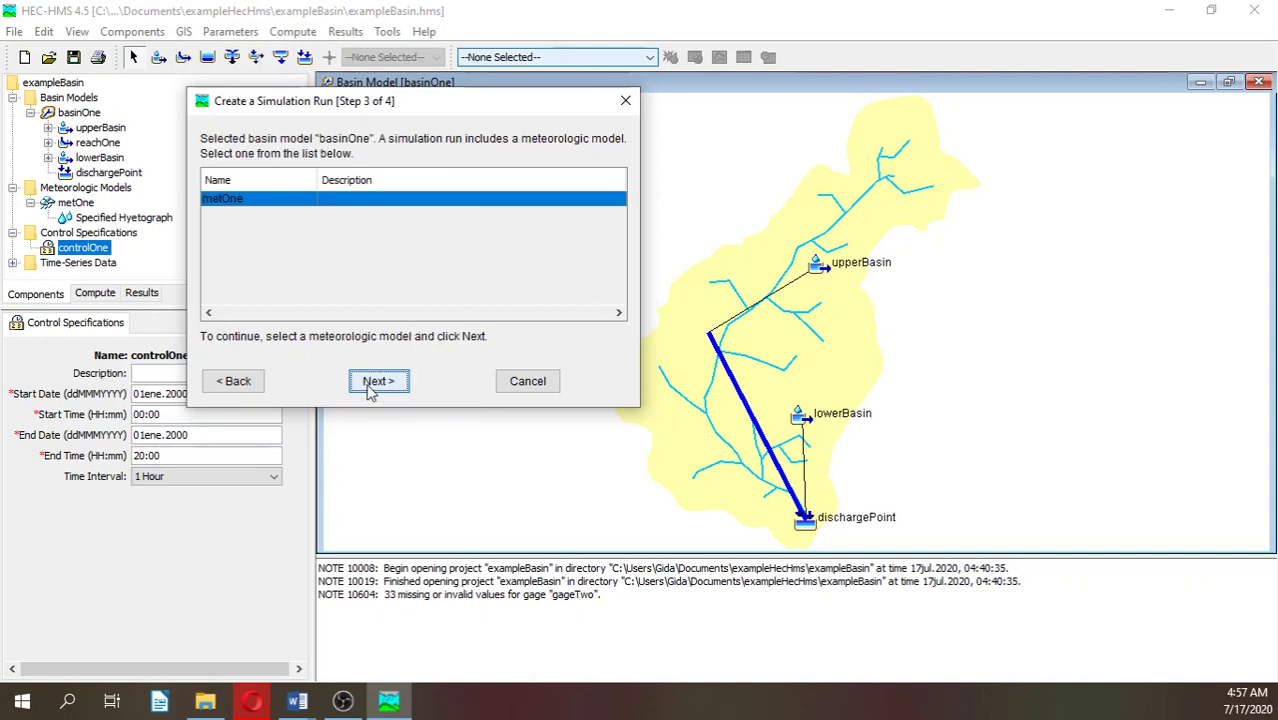
pyautogui.click(378, 381)
pyautogui.click(372, 386)
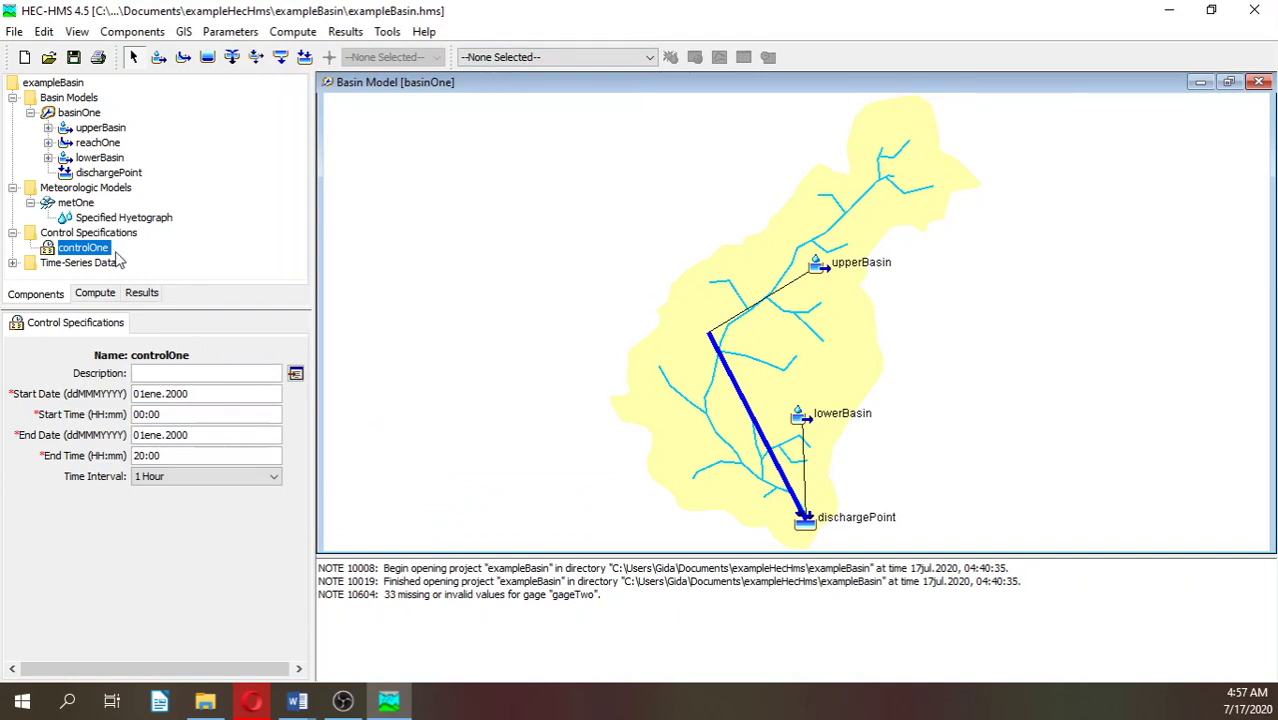
# Compute runOne from the Simulation Runs list and dismiss the completion notice.
pyautogui.click(293, 32)
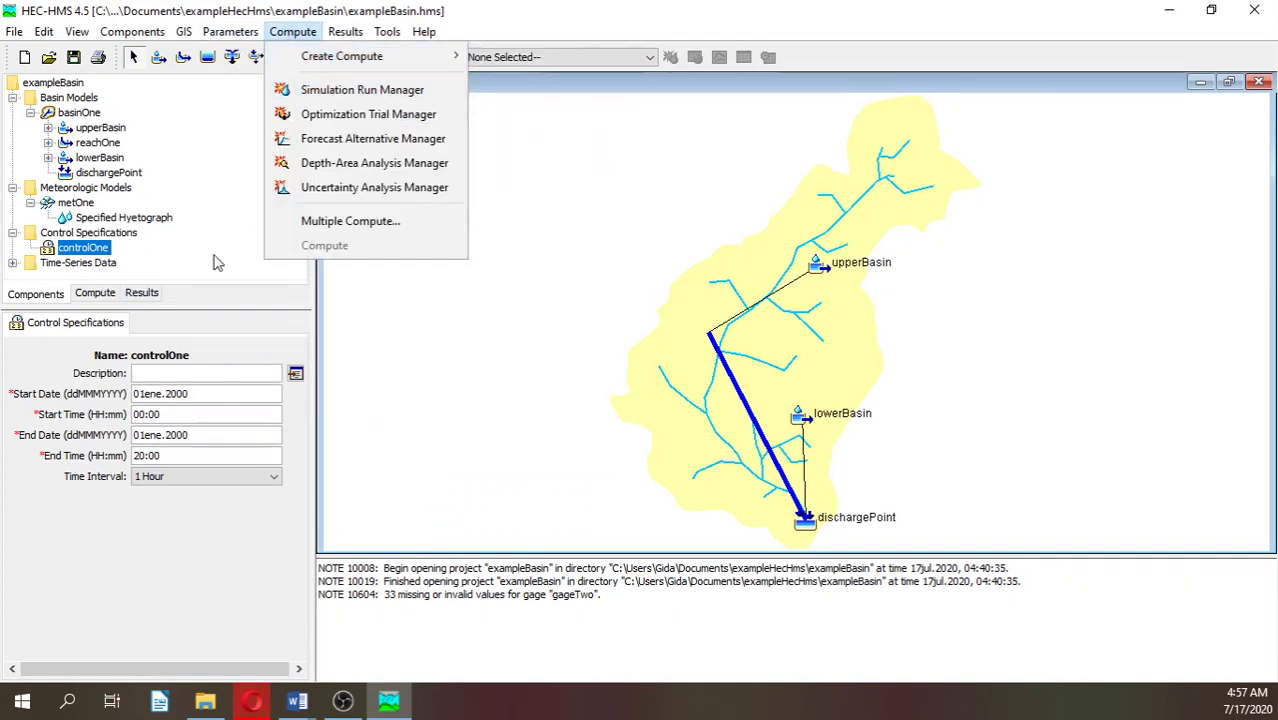
pyautogui.click(96, 294)
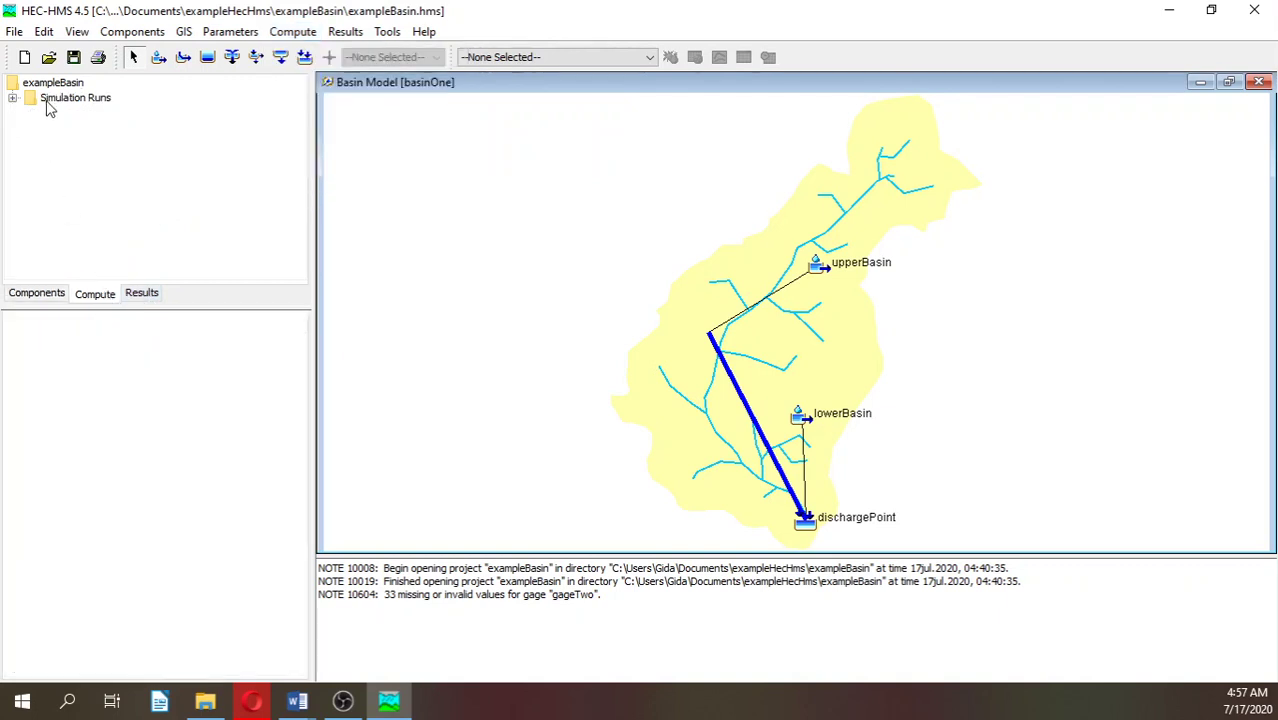
pyautogui.click(13, 99)
pyautogui.click(72, 117)
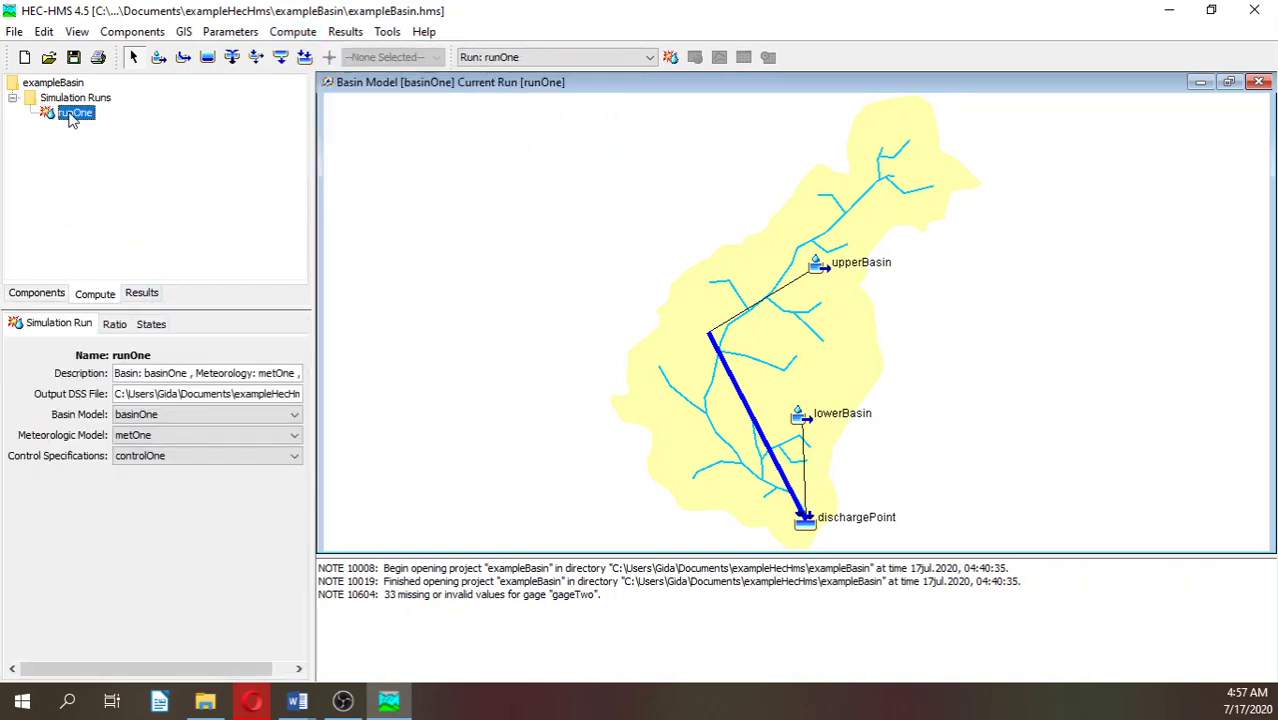
pyautogui.rightClick(72, 117)
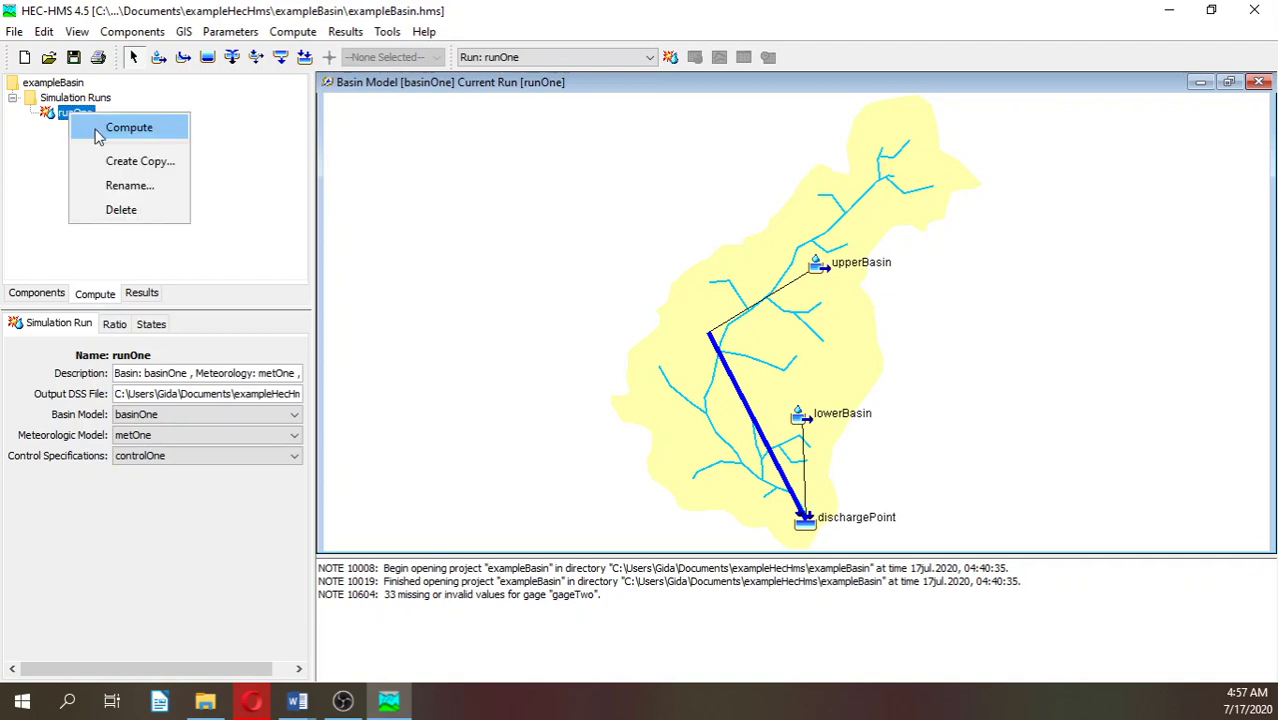
pyautogui.click(98, 136)
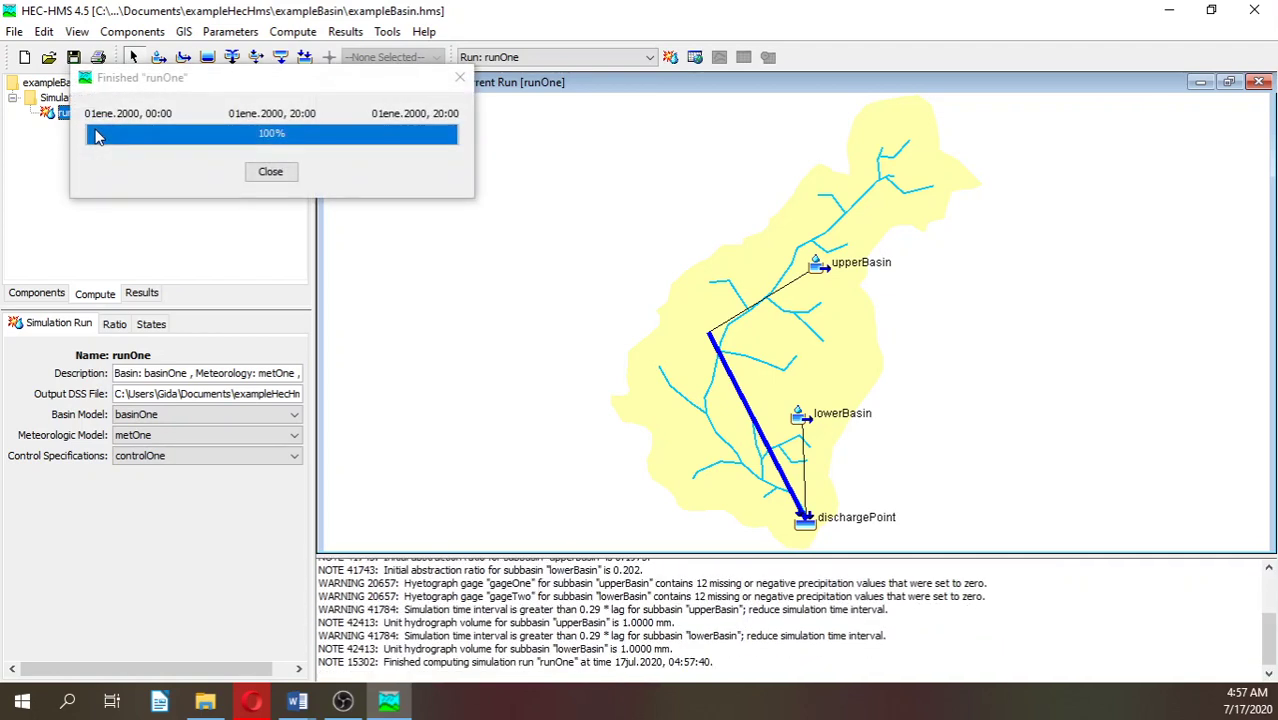
pyautogui.click(272, 173)
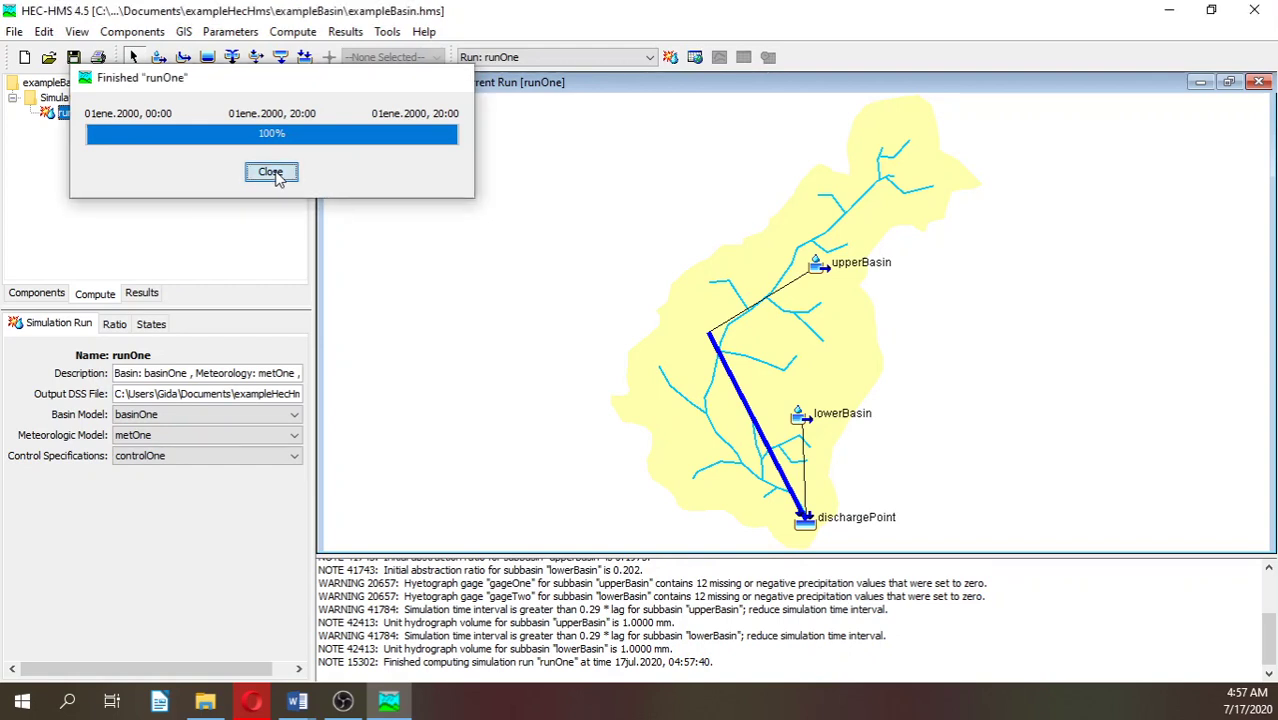
# Show runOne's Global Summary table, then the upperBasin result graph.
pyautogui.click(153, 300)
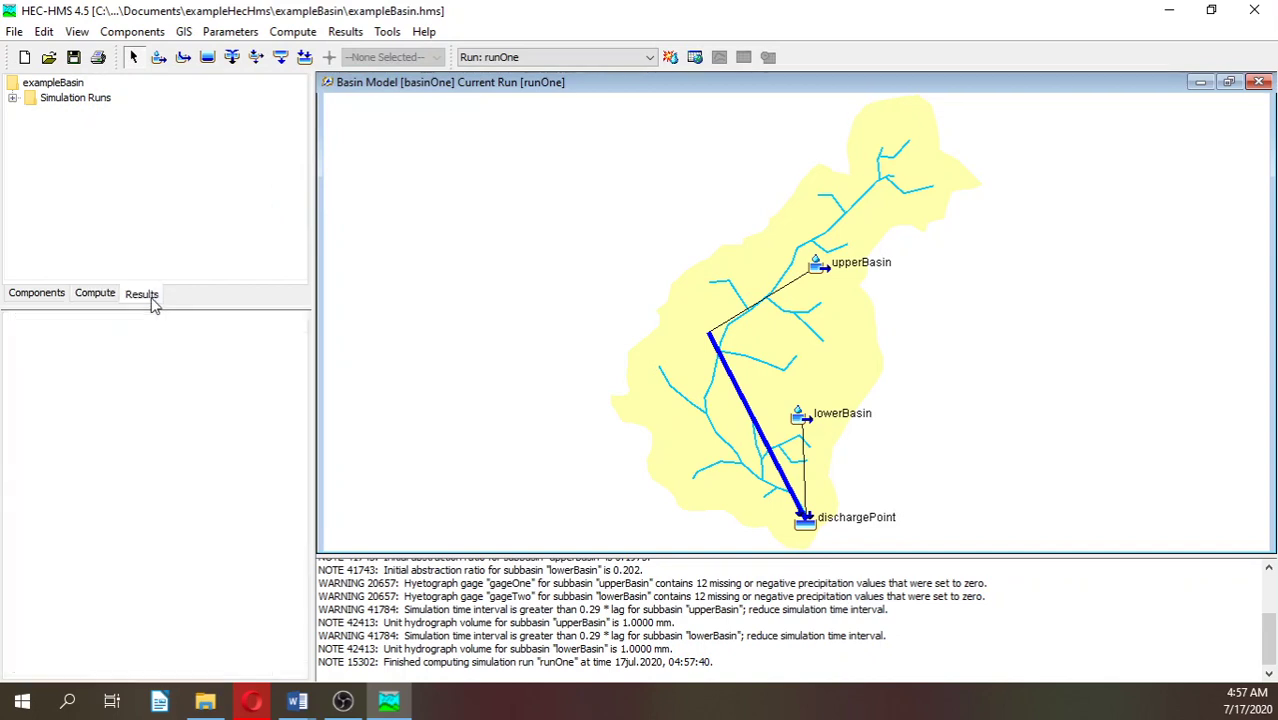
pyautogui.click(12, 98)
pyautogui.doubleClick(62, 115)
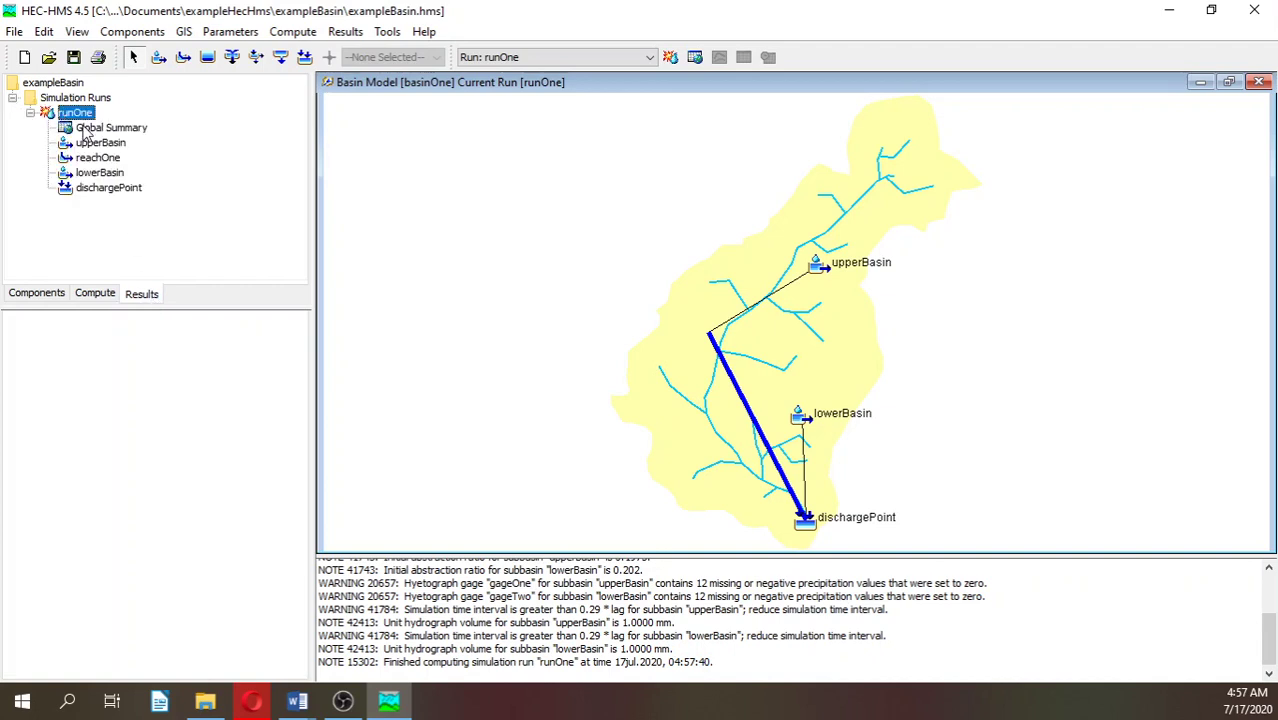
pyautogui.click(88, 129)
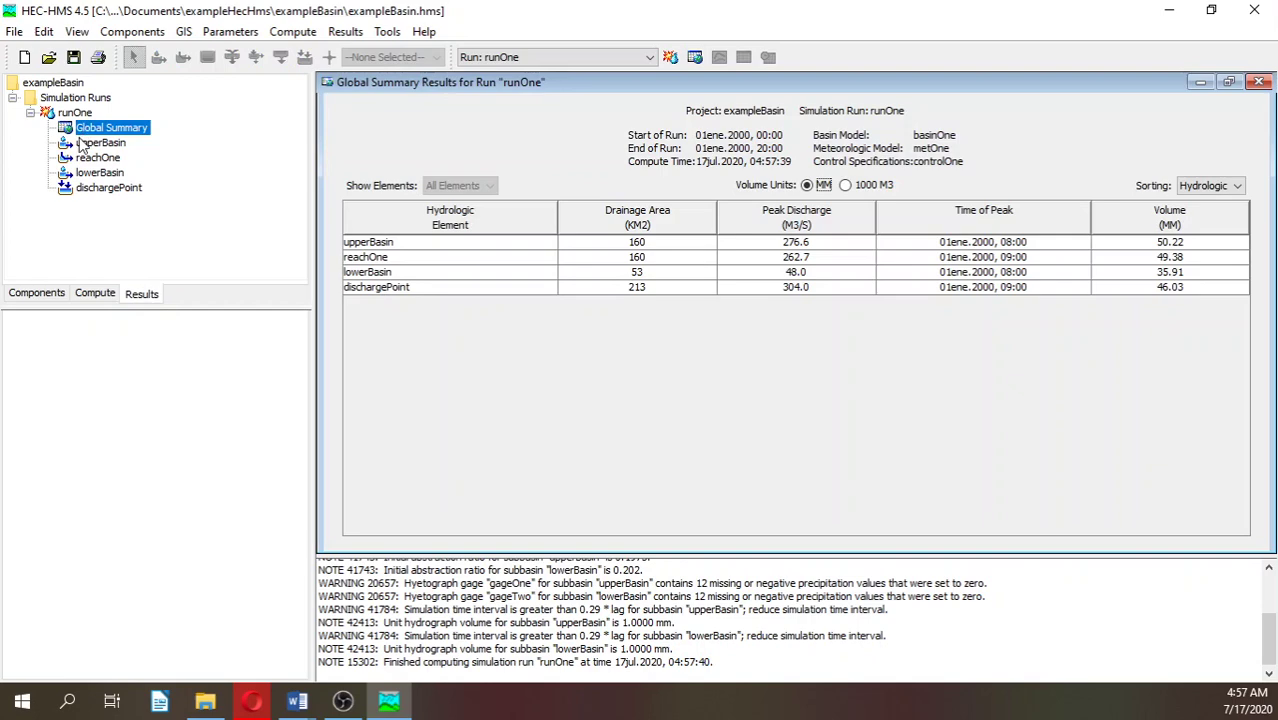
pyautogui.doubleClick(80, 143)
pyautogui.click(98, 160)
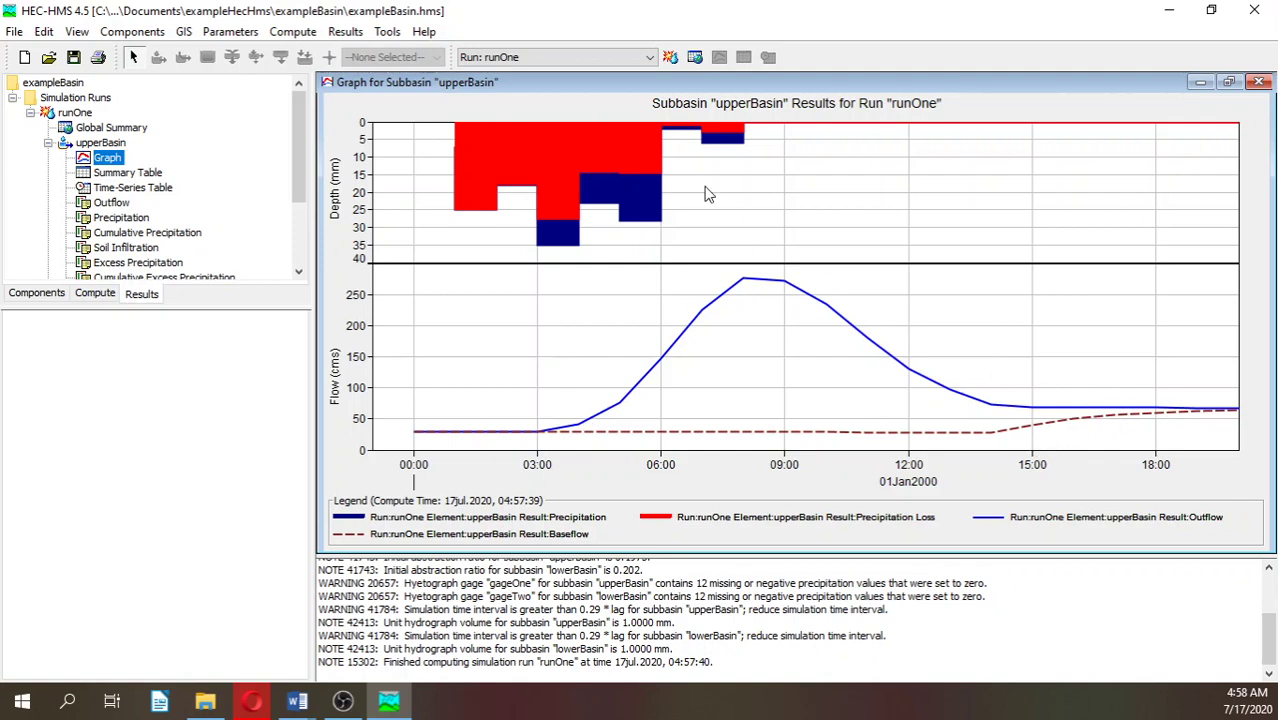
# View the lowerBasin, reachOne and dischargePoint result graphs in turn.
pyautogui.click(49, 144)
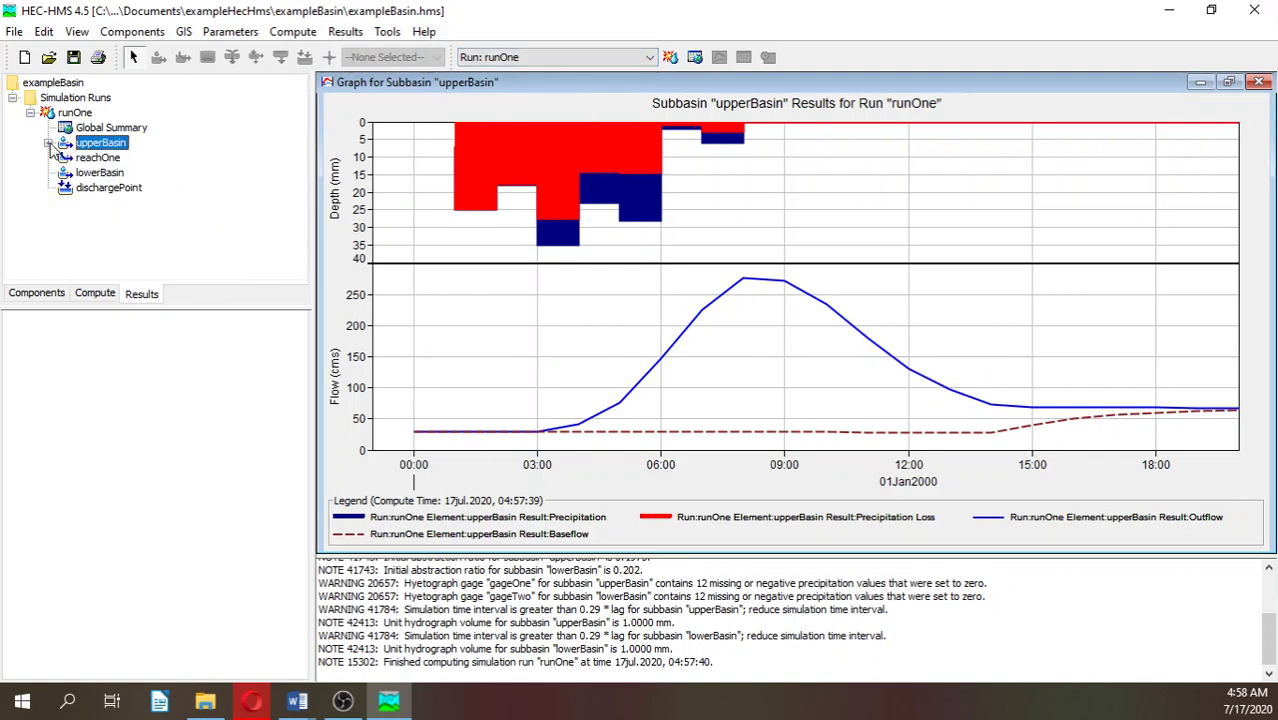
pyautogui.doubleClick(100, 172)
pyautogui.click(110, 190)
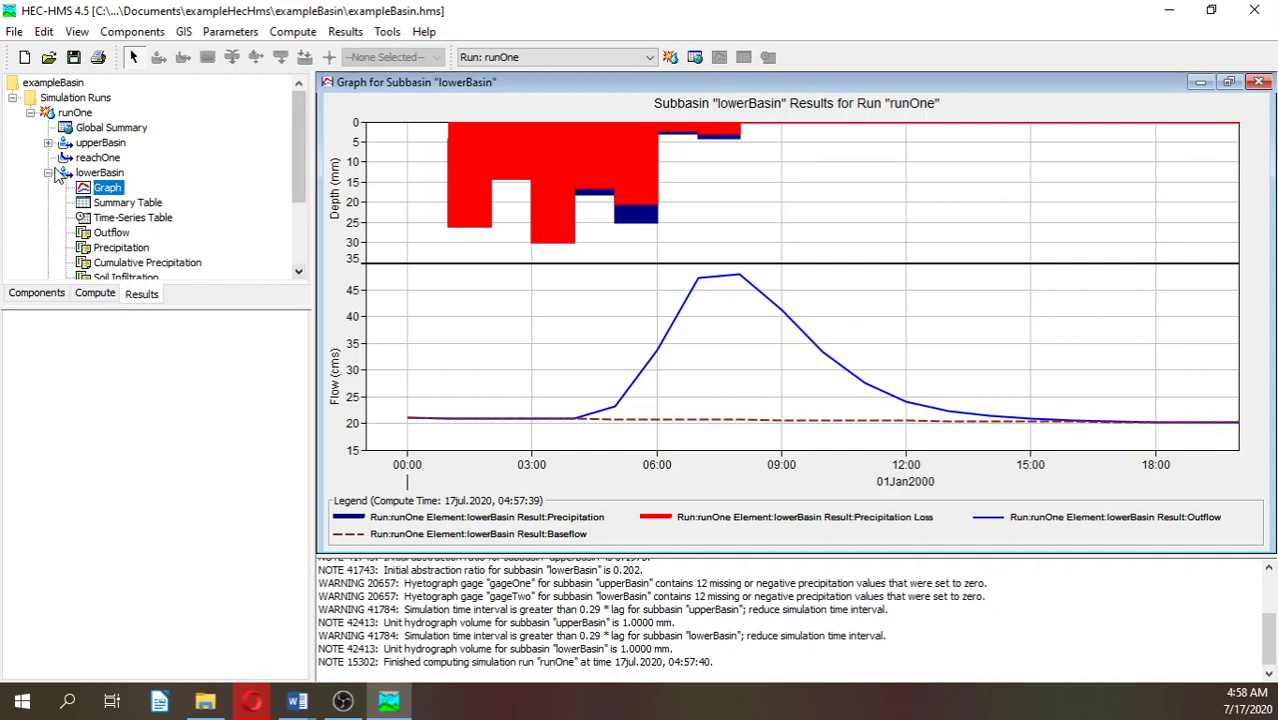
pyautogui.doubleClick(92, 159)
pyautogui.click(92, 172)
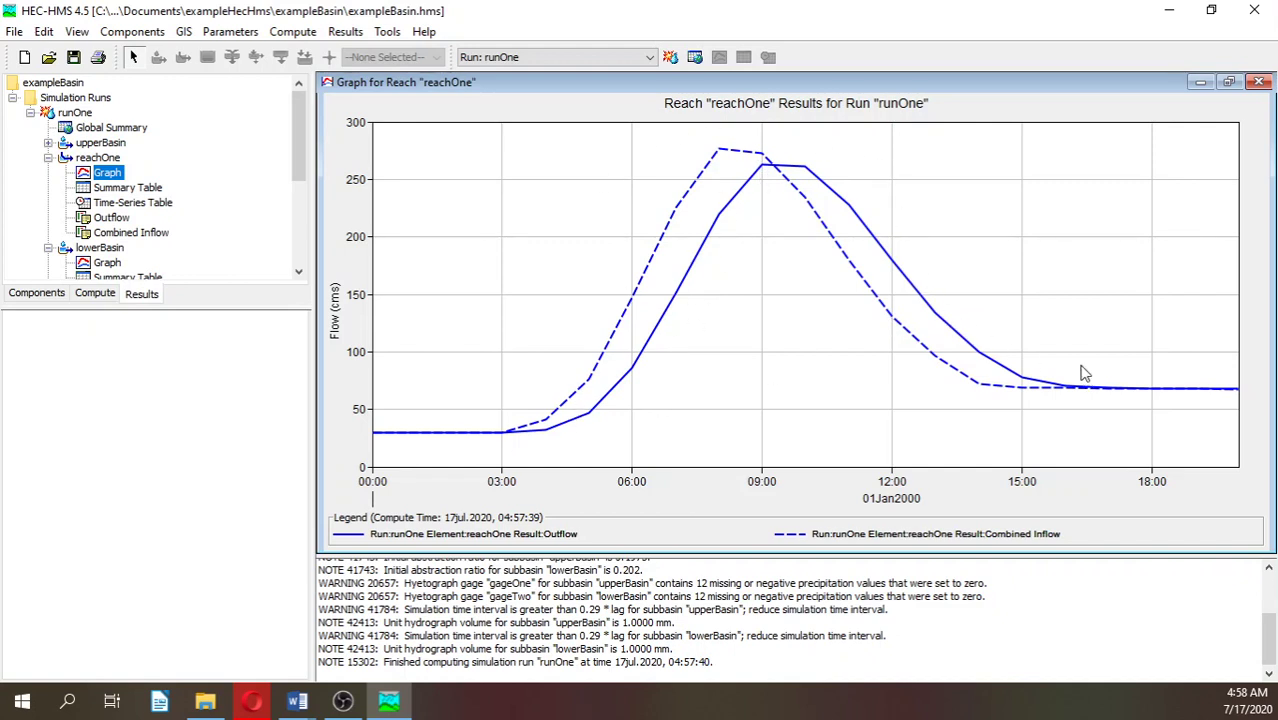
pyautogui.click(48, 158)
pyautogui.click(48, 172)
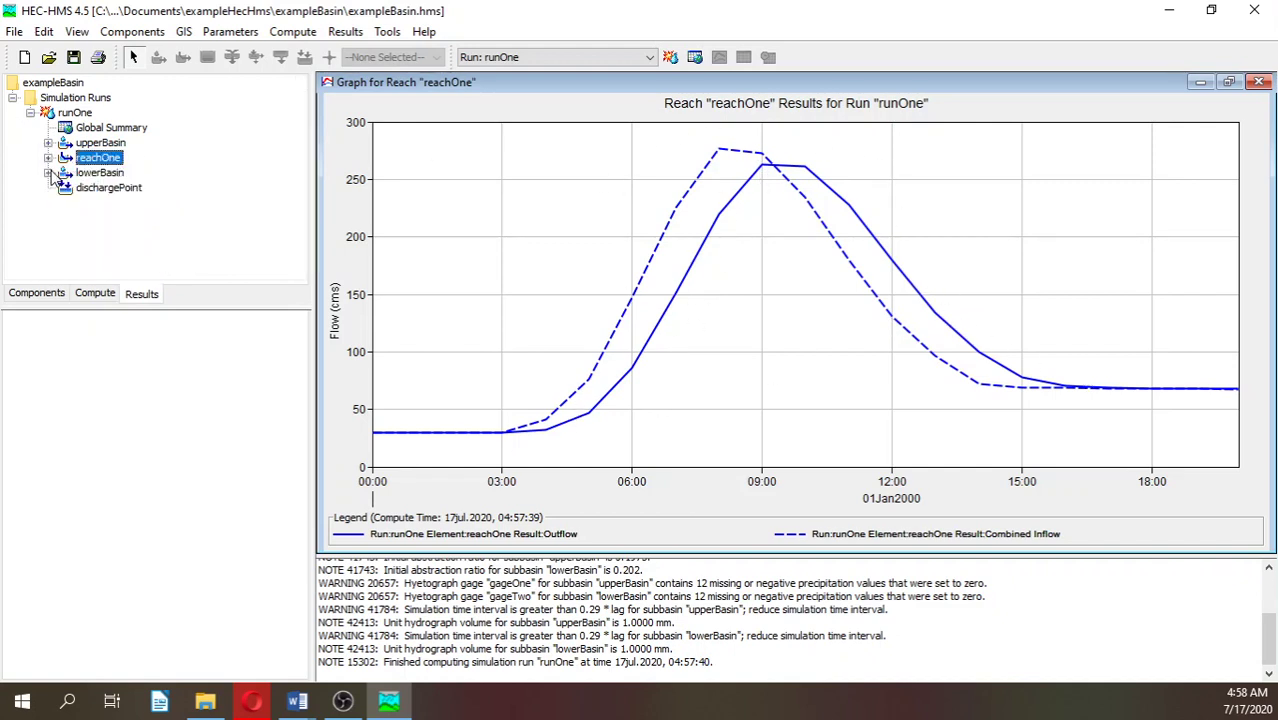
pyautogui.doubleClick(90, 189)
pyautogui.click(104, 203)
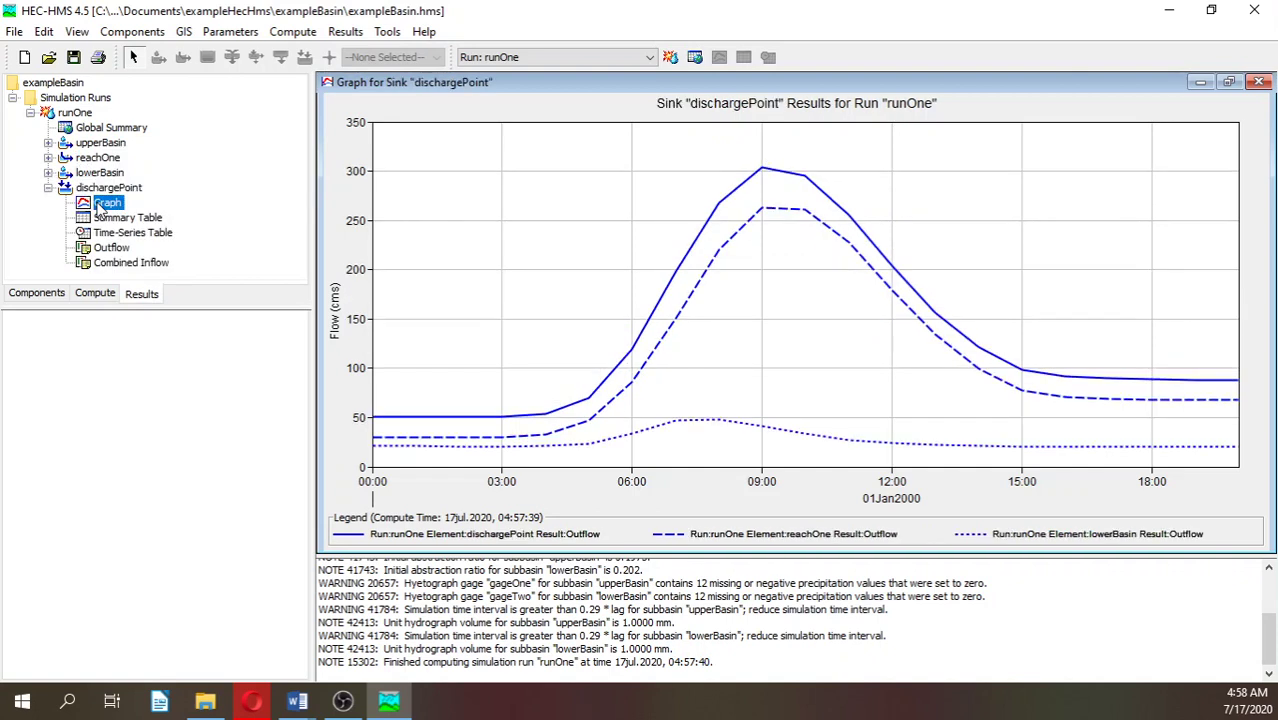